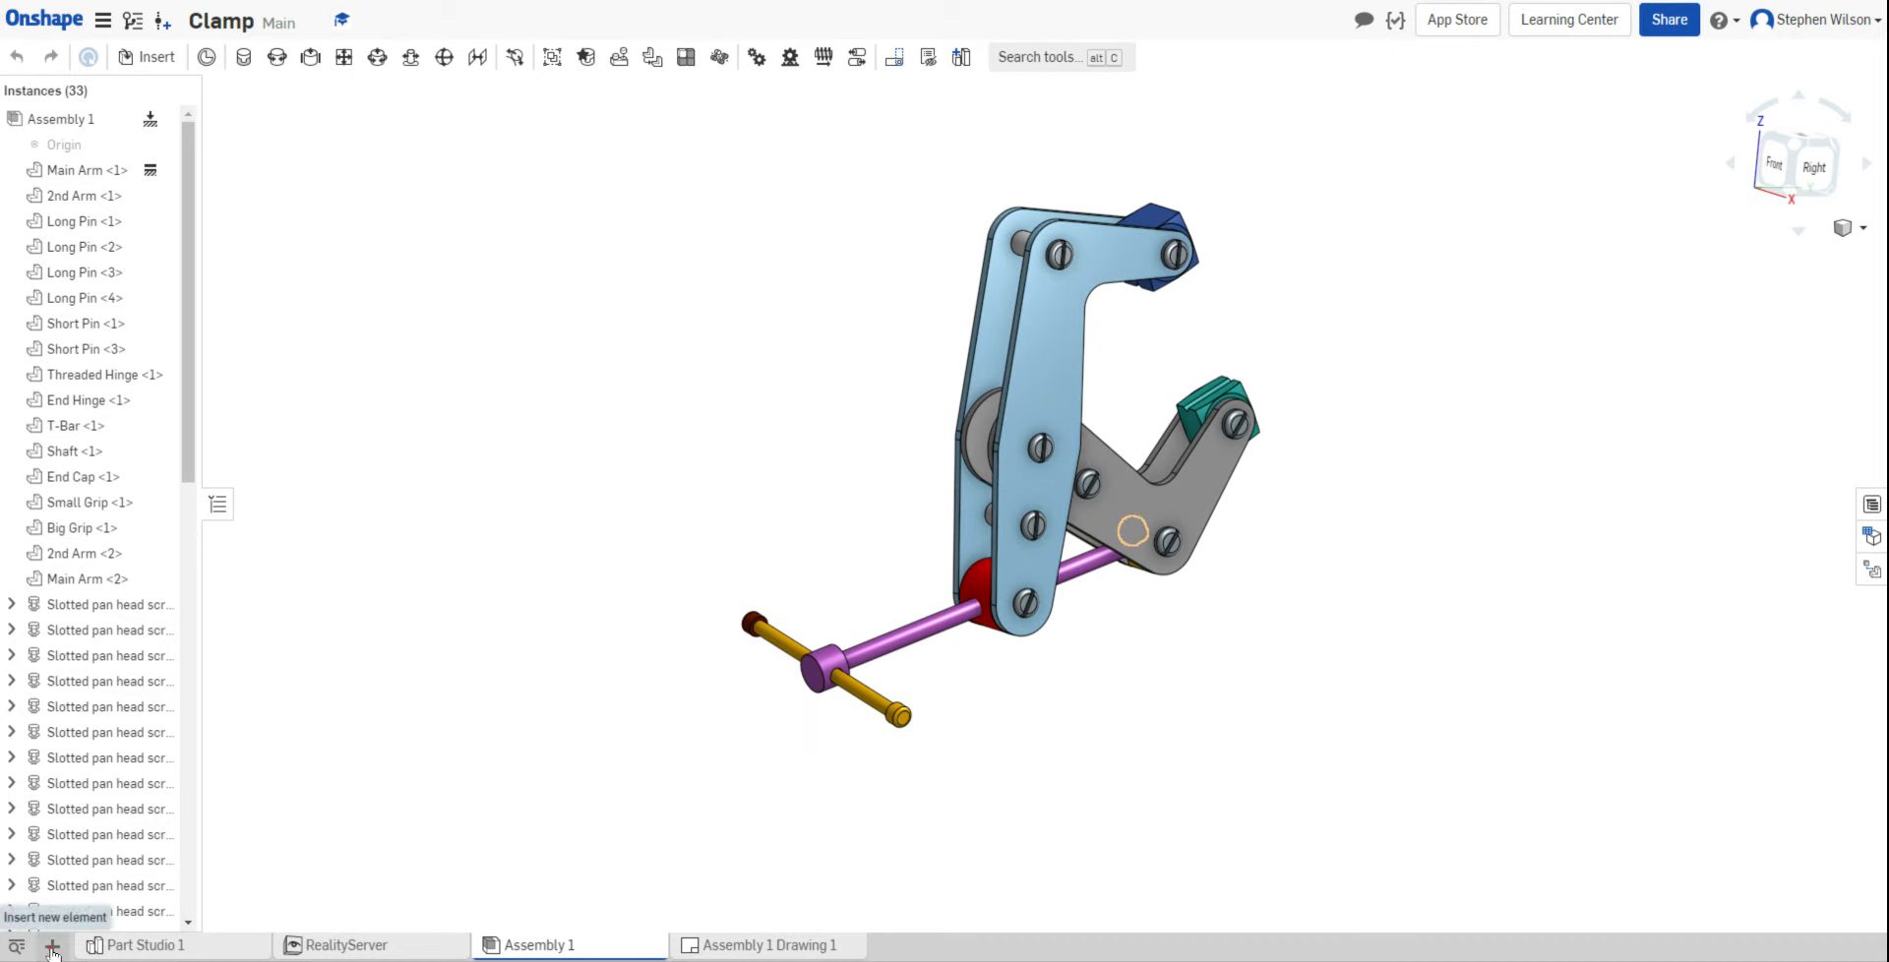
Step: Show the Clamp document's Add application list with the RealityServer entry
left_click(53, 946)
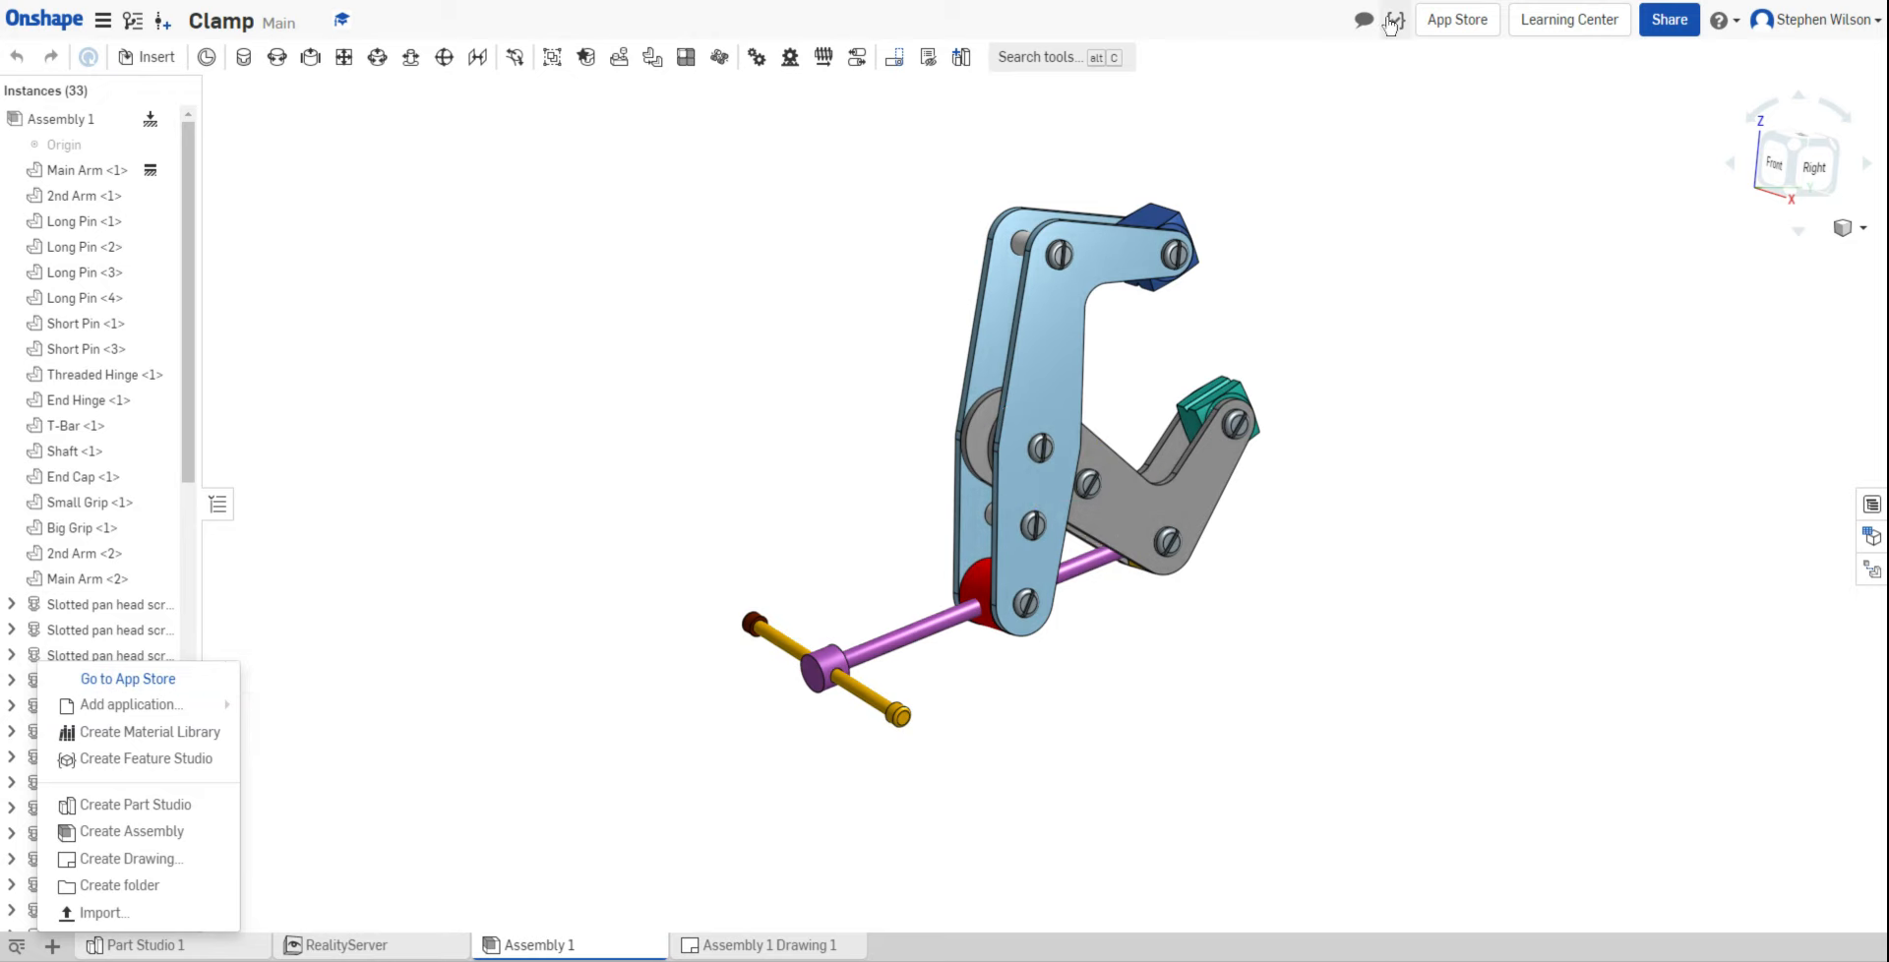
left_click(1475, 30)
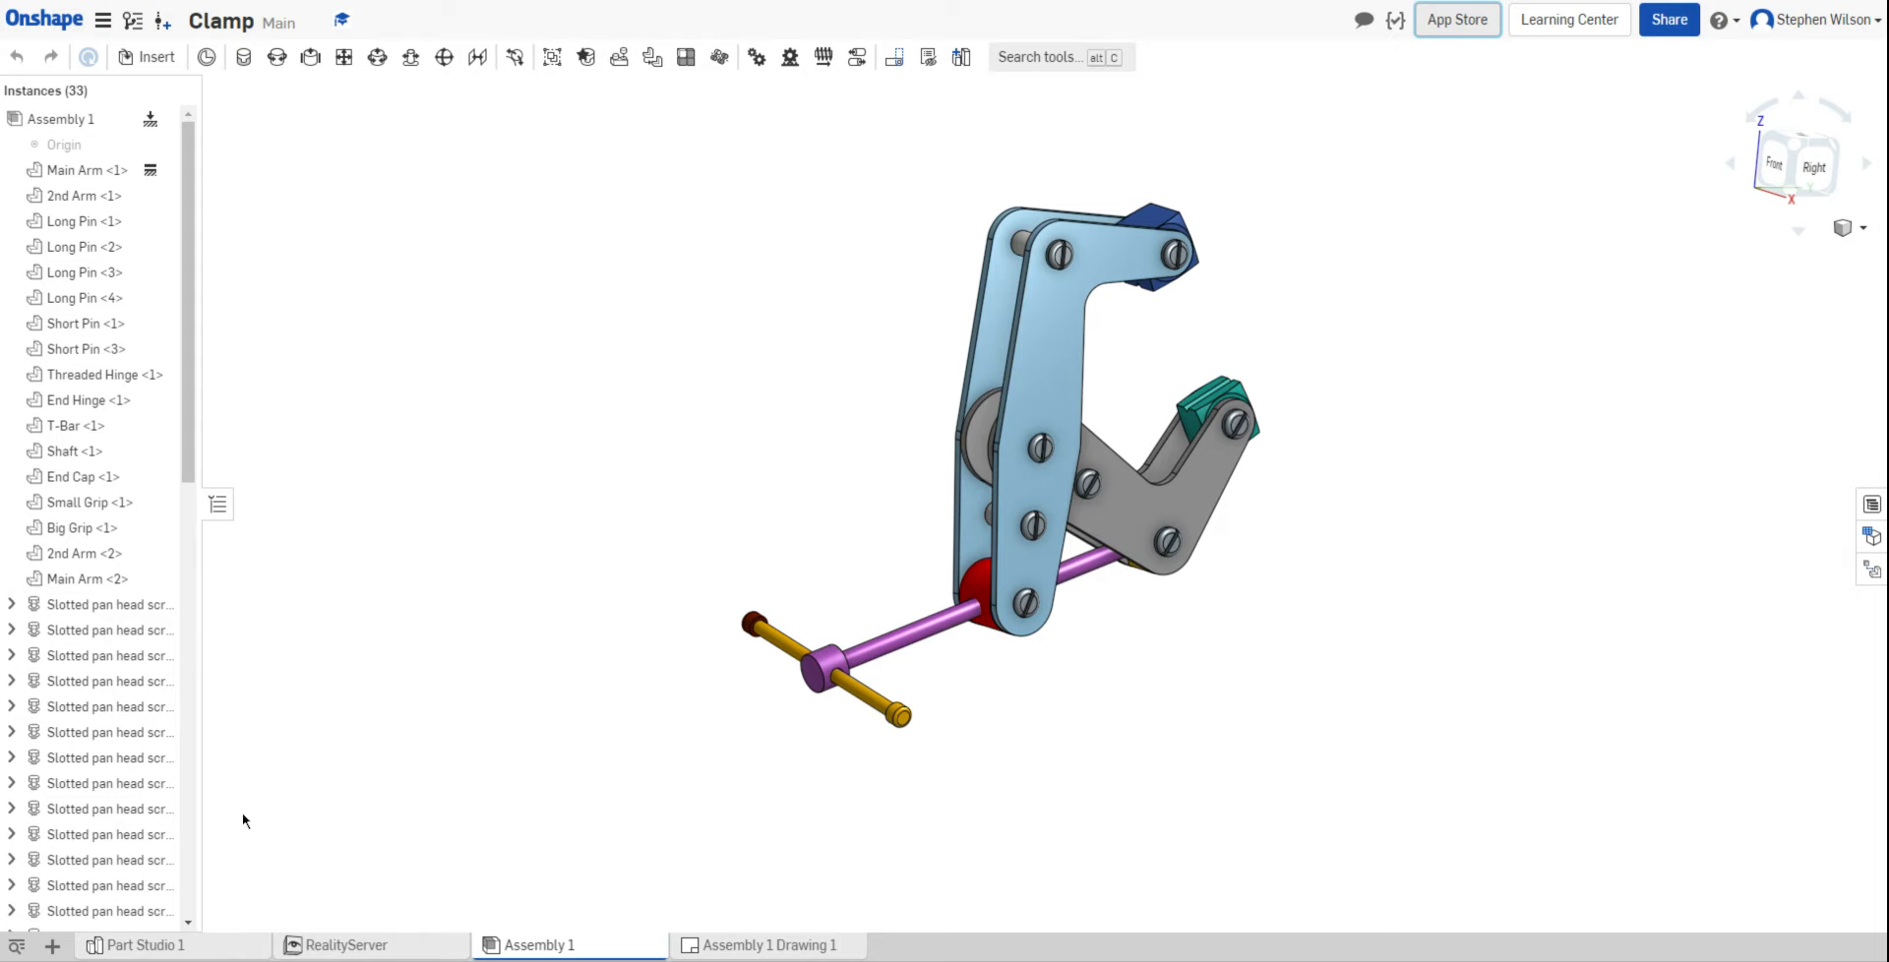
left_click(53, 947)
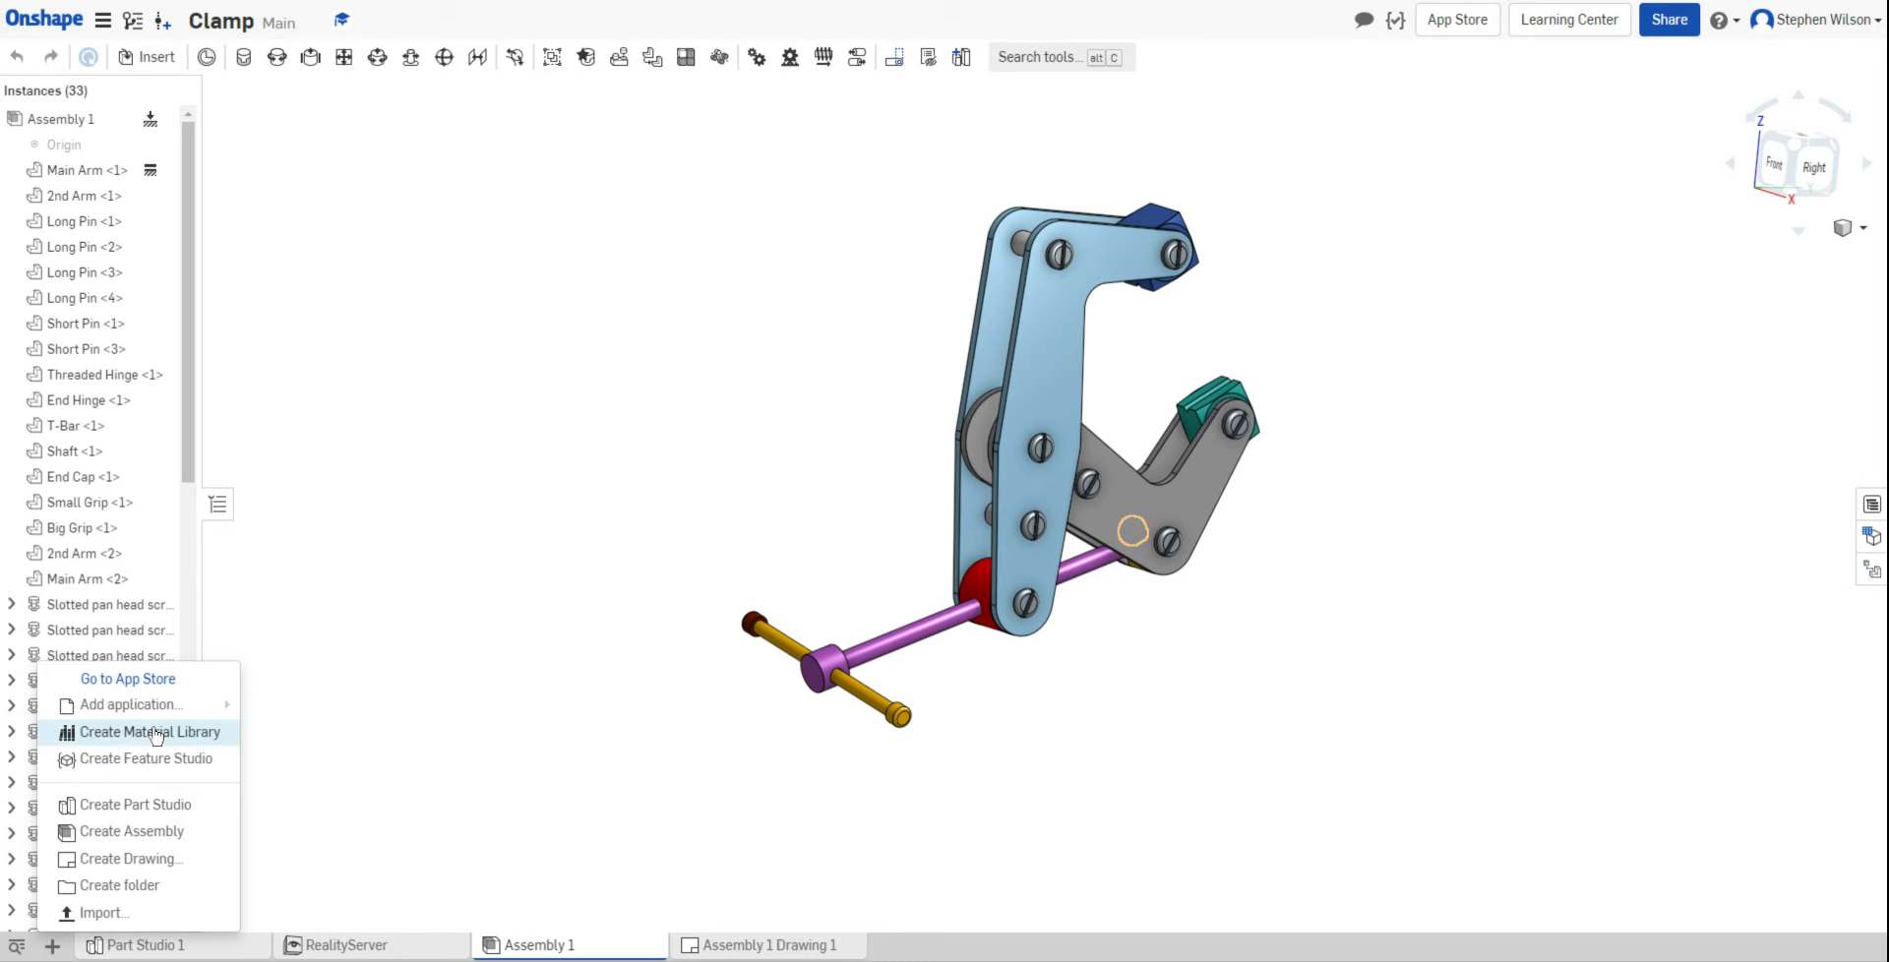
mouse_move(153, 709)
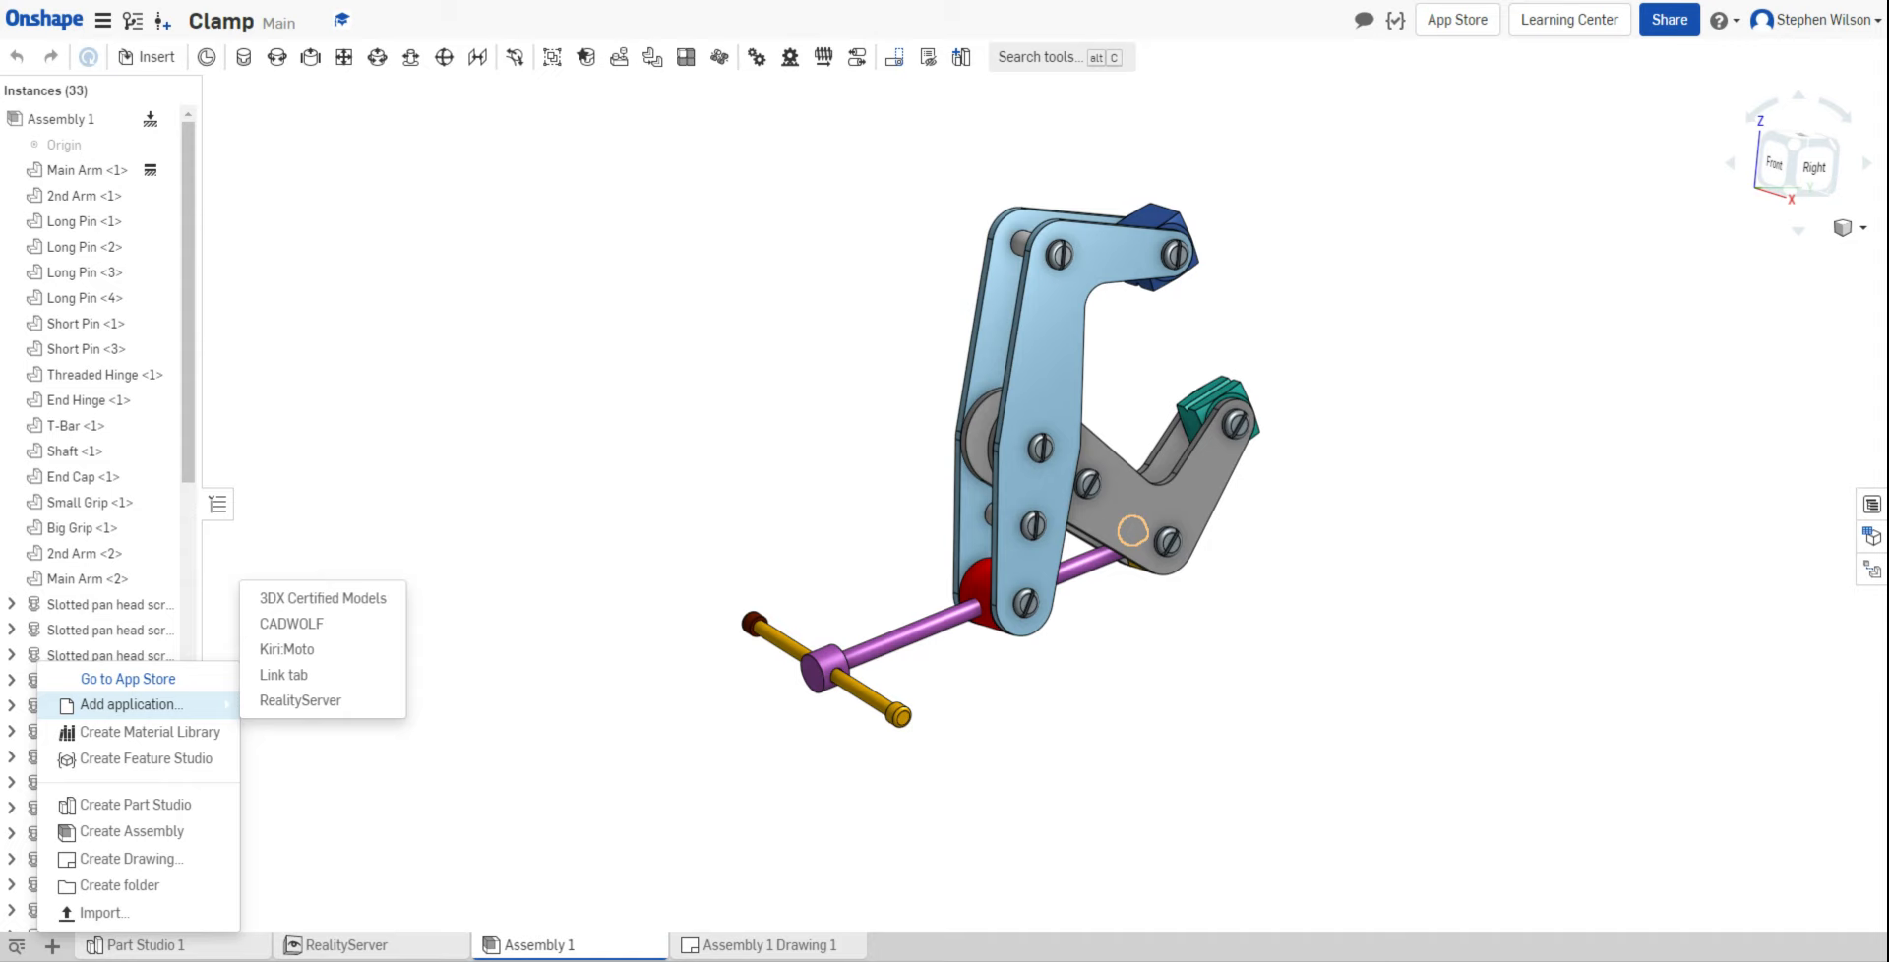
Step: Add RealityServer to the Clamp document and switch its rendering server on
left_click(320, 701)
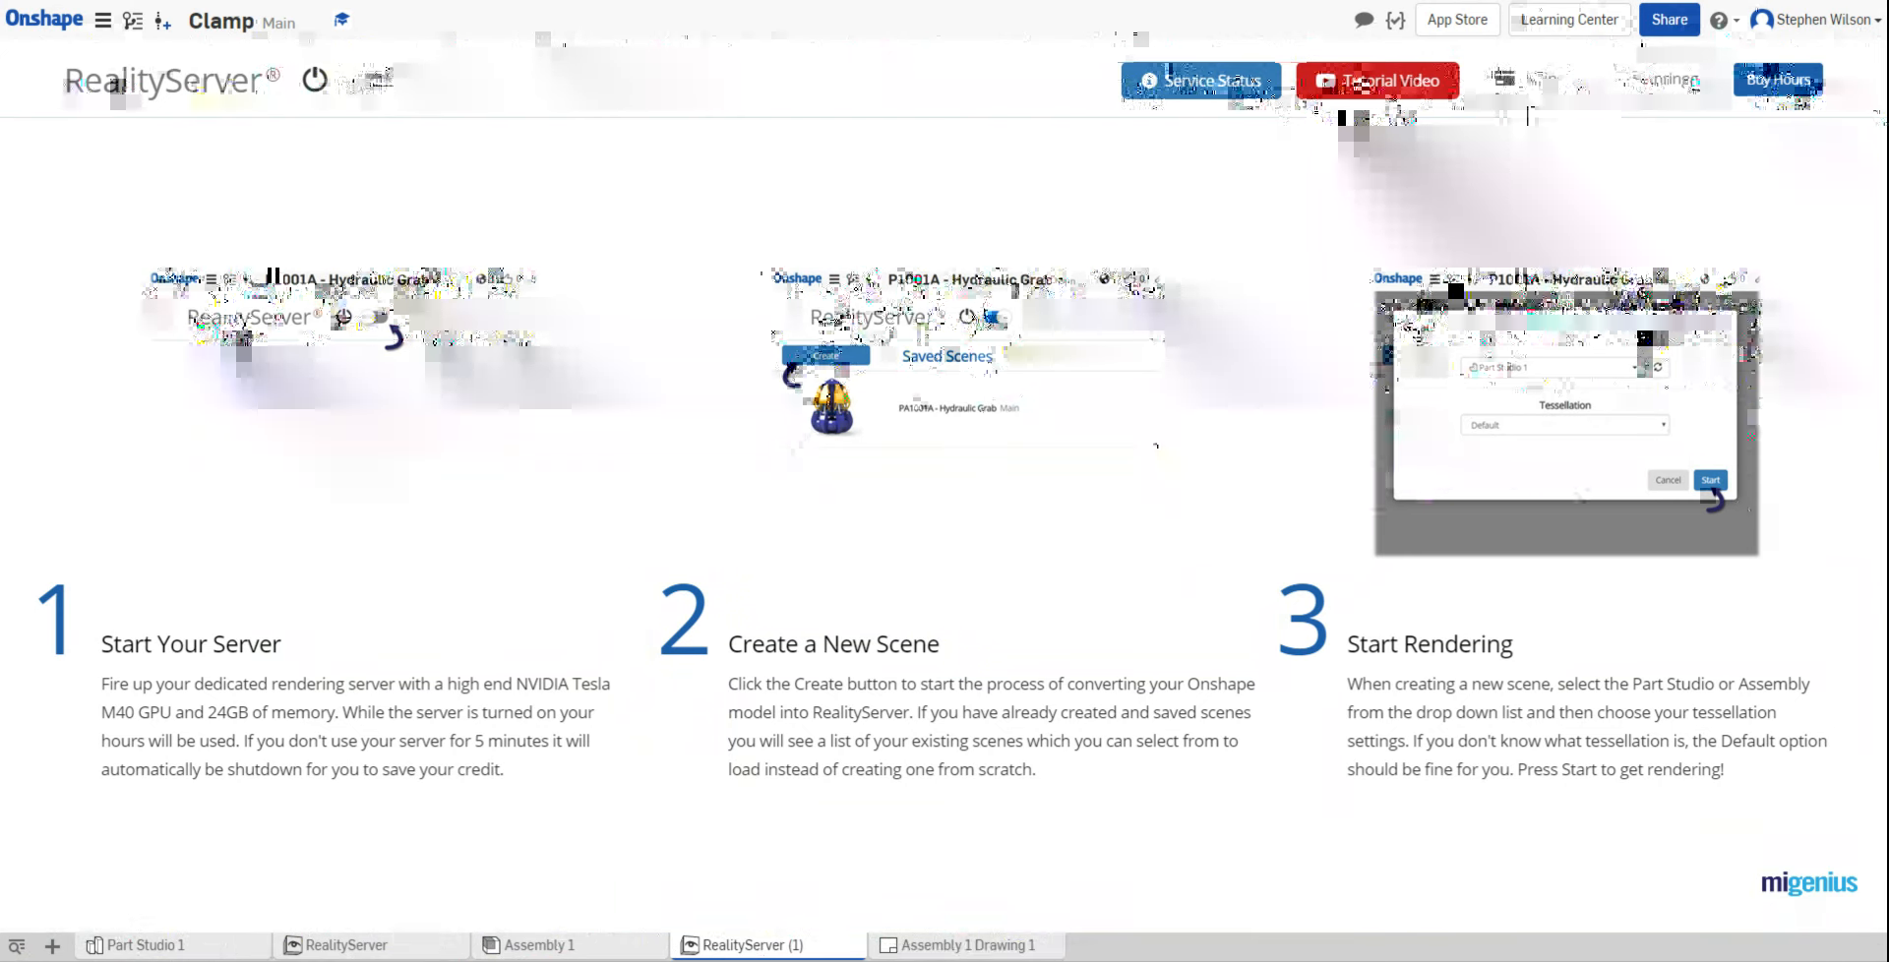
mouse_move(1547, 79)
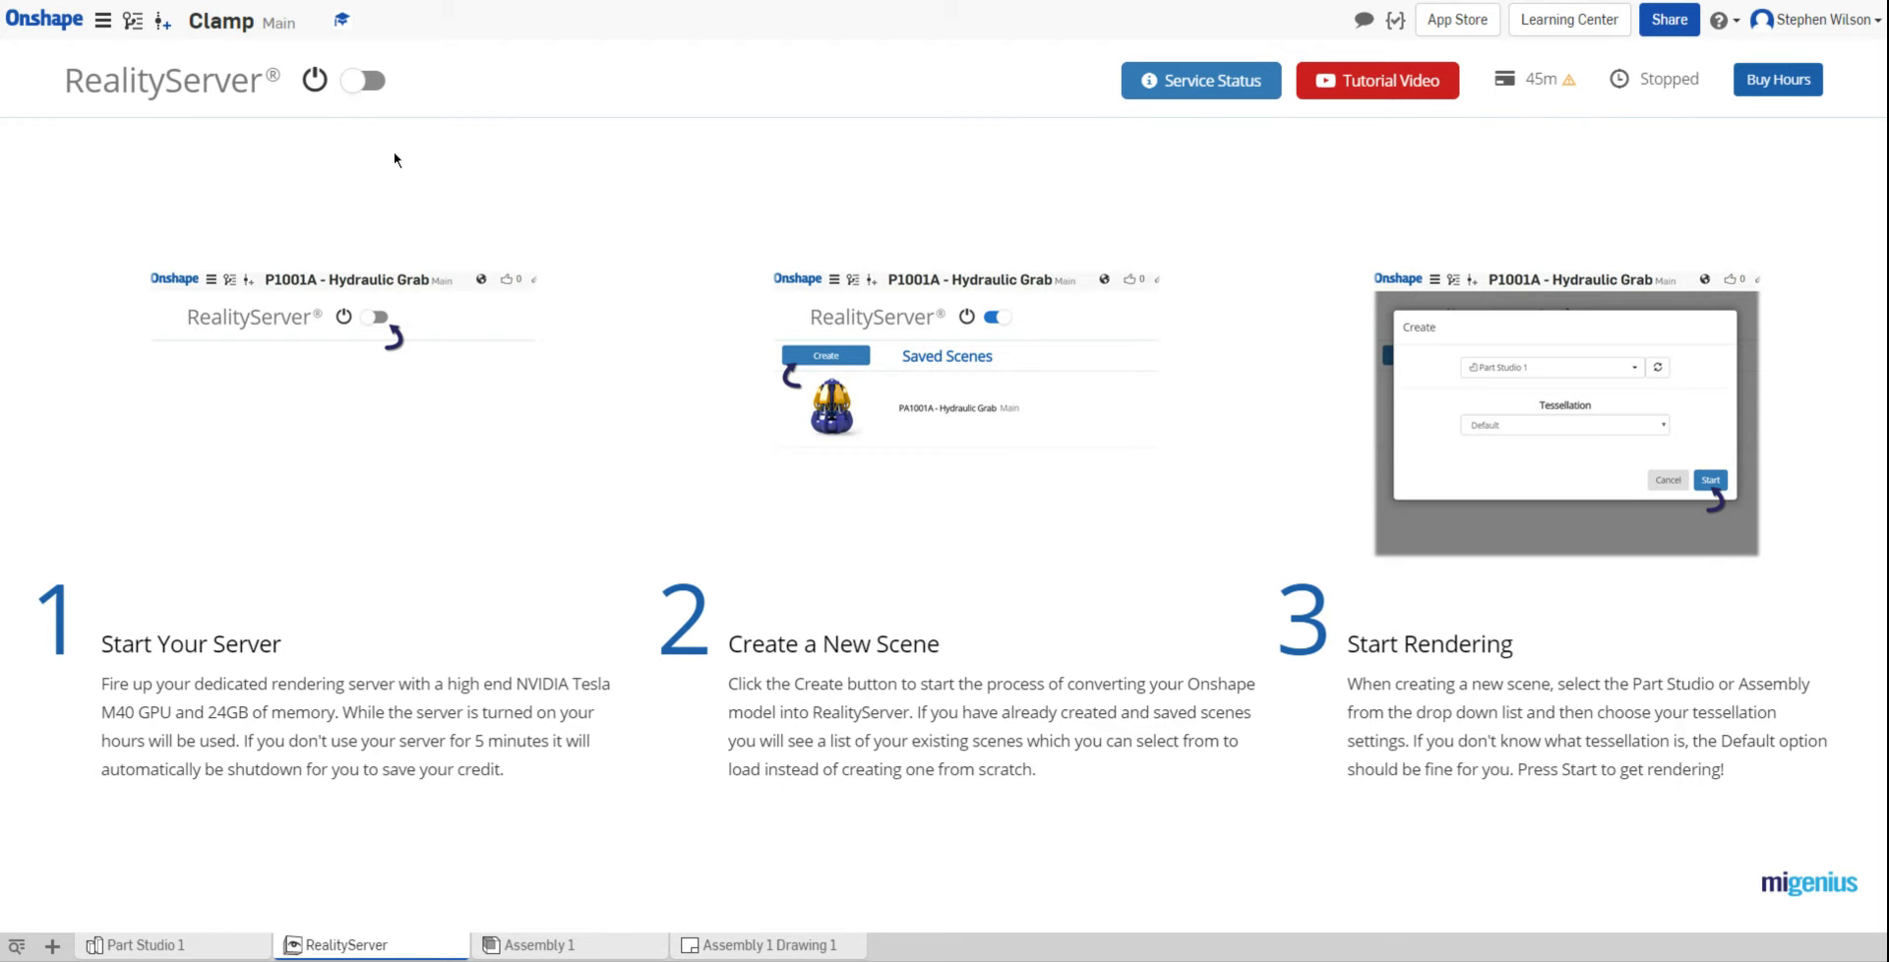
left_click(360, 84)
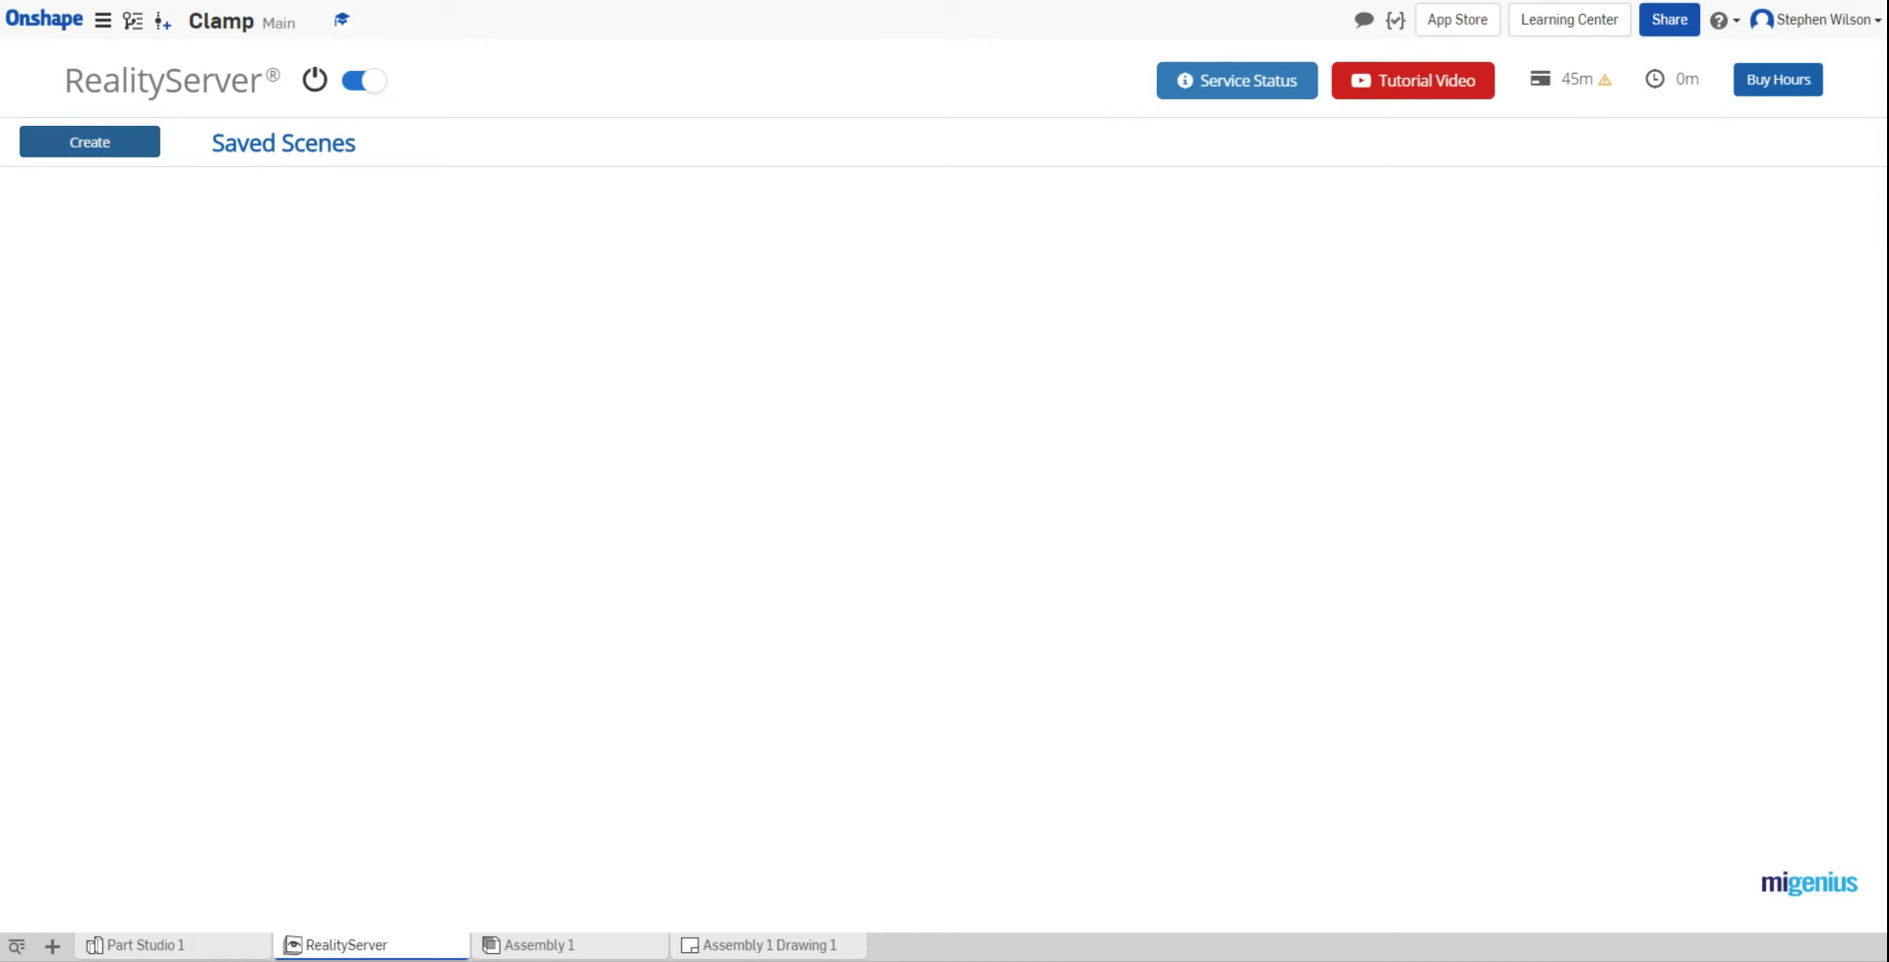
Step: Create a new render scene from Assembly 1 using Default tessellation
left_click(109, 148)
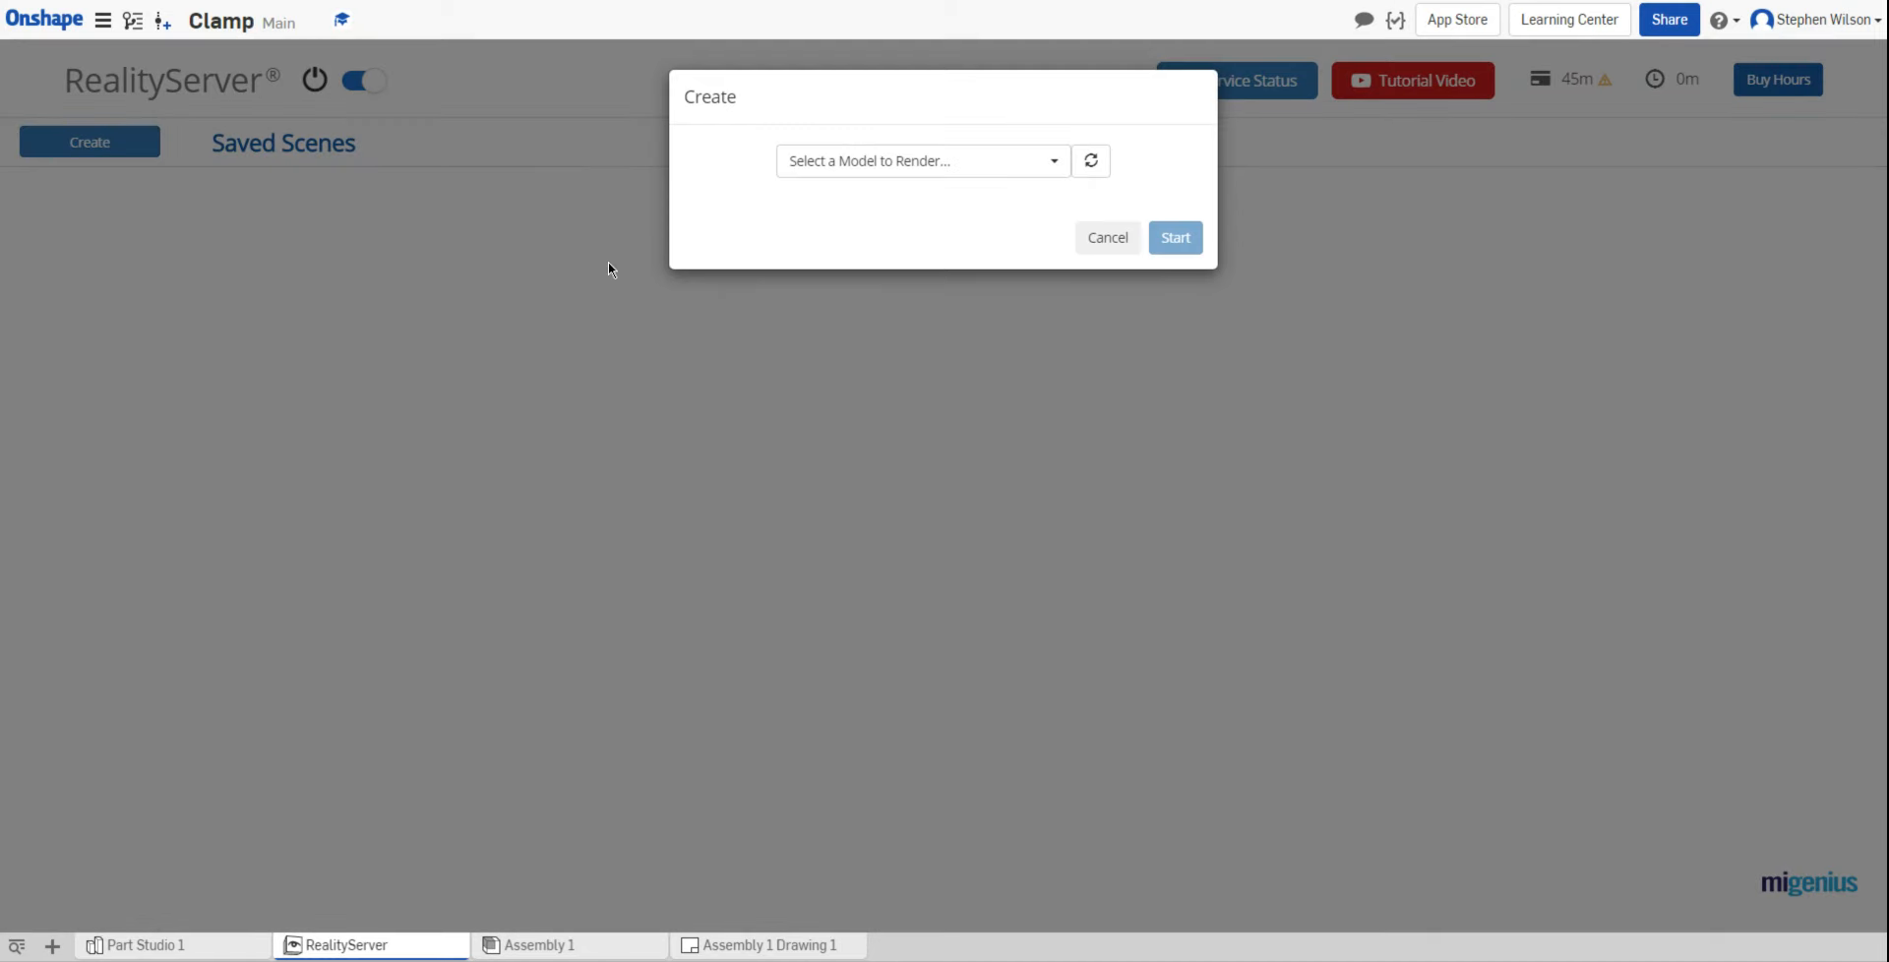
left_click(1043, 168)
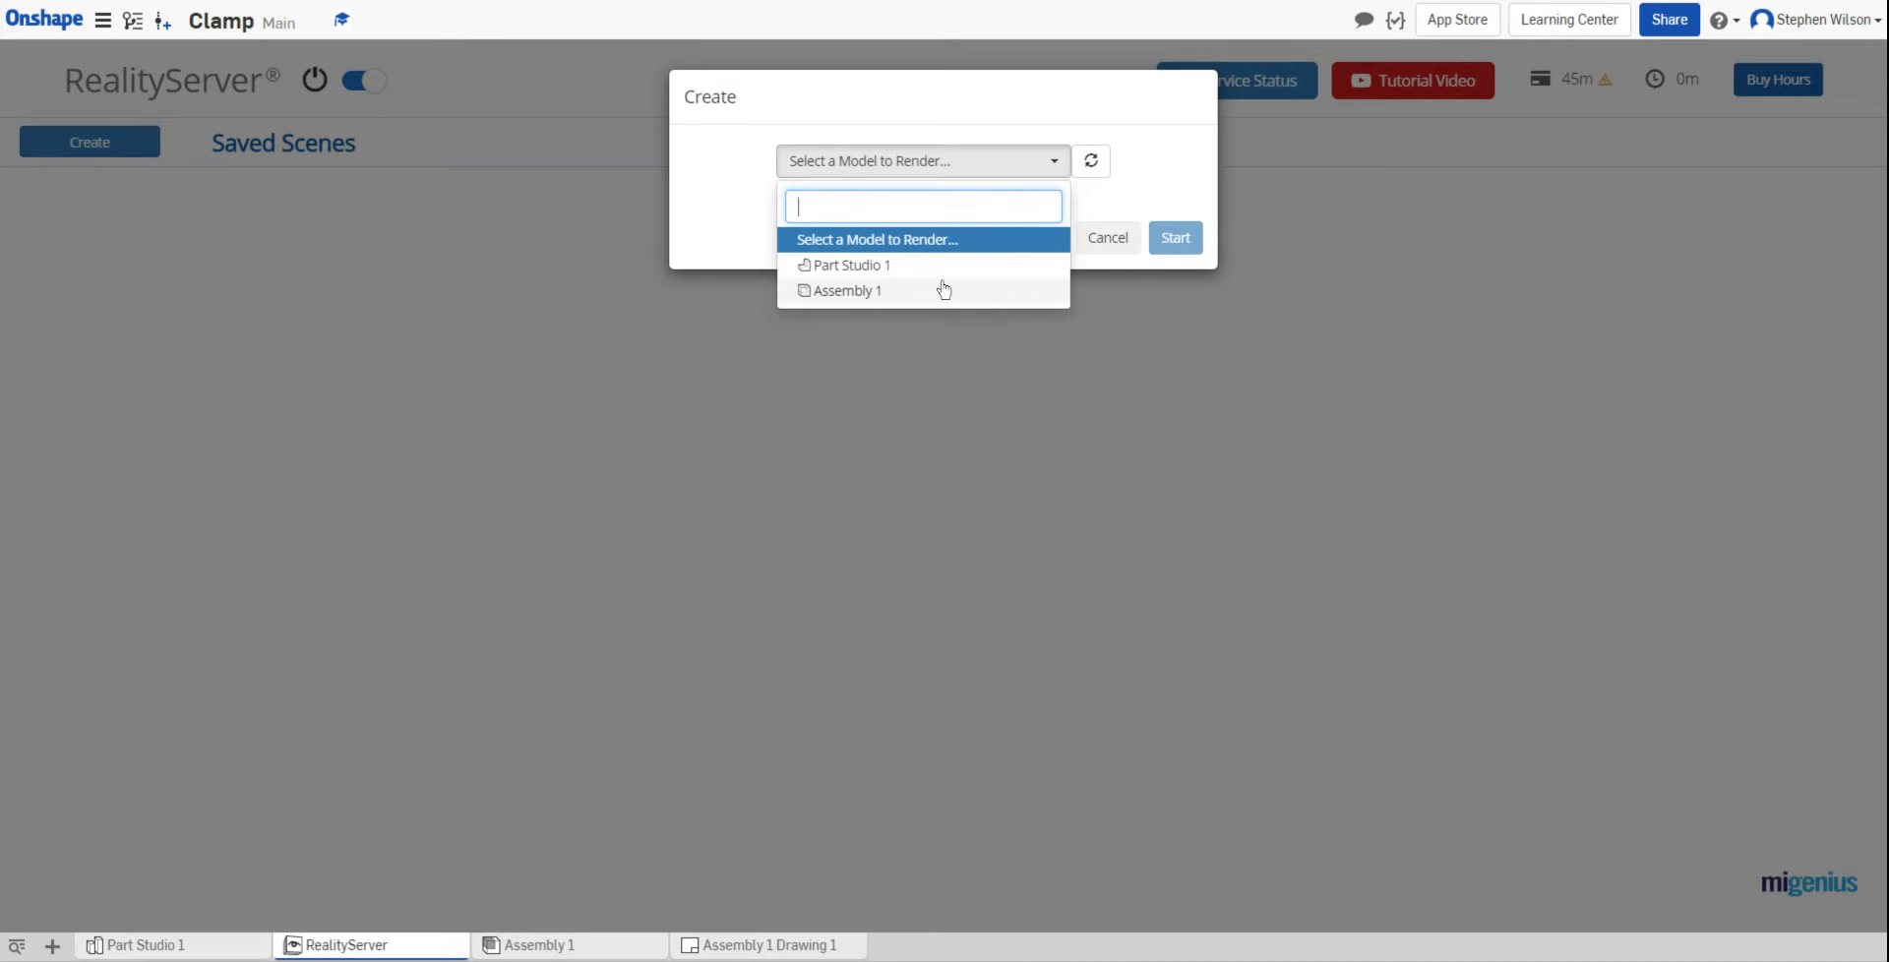
left_click(871, 293)
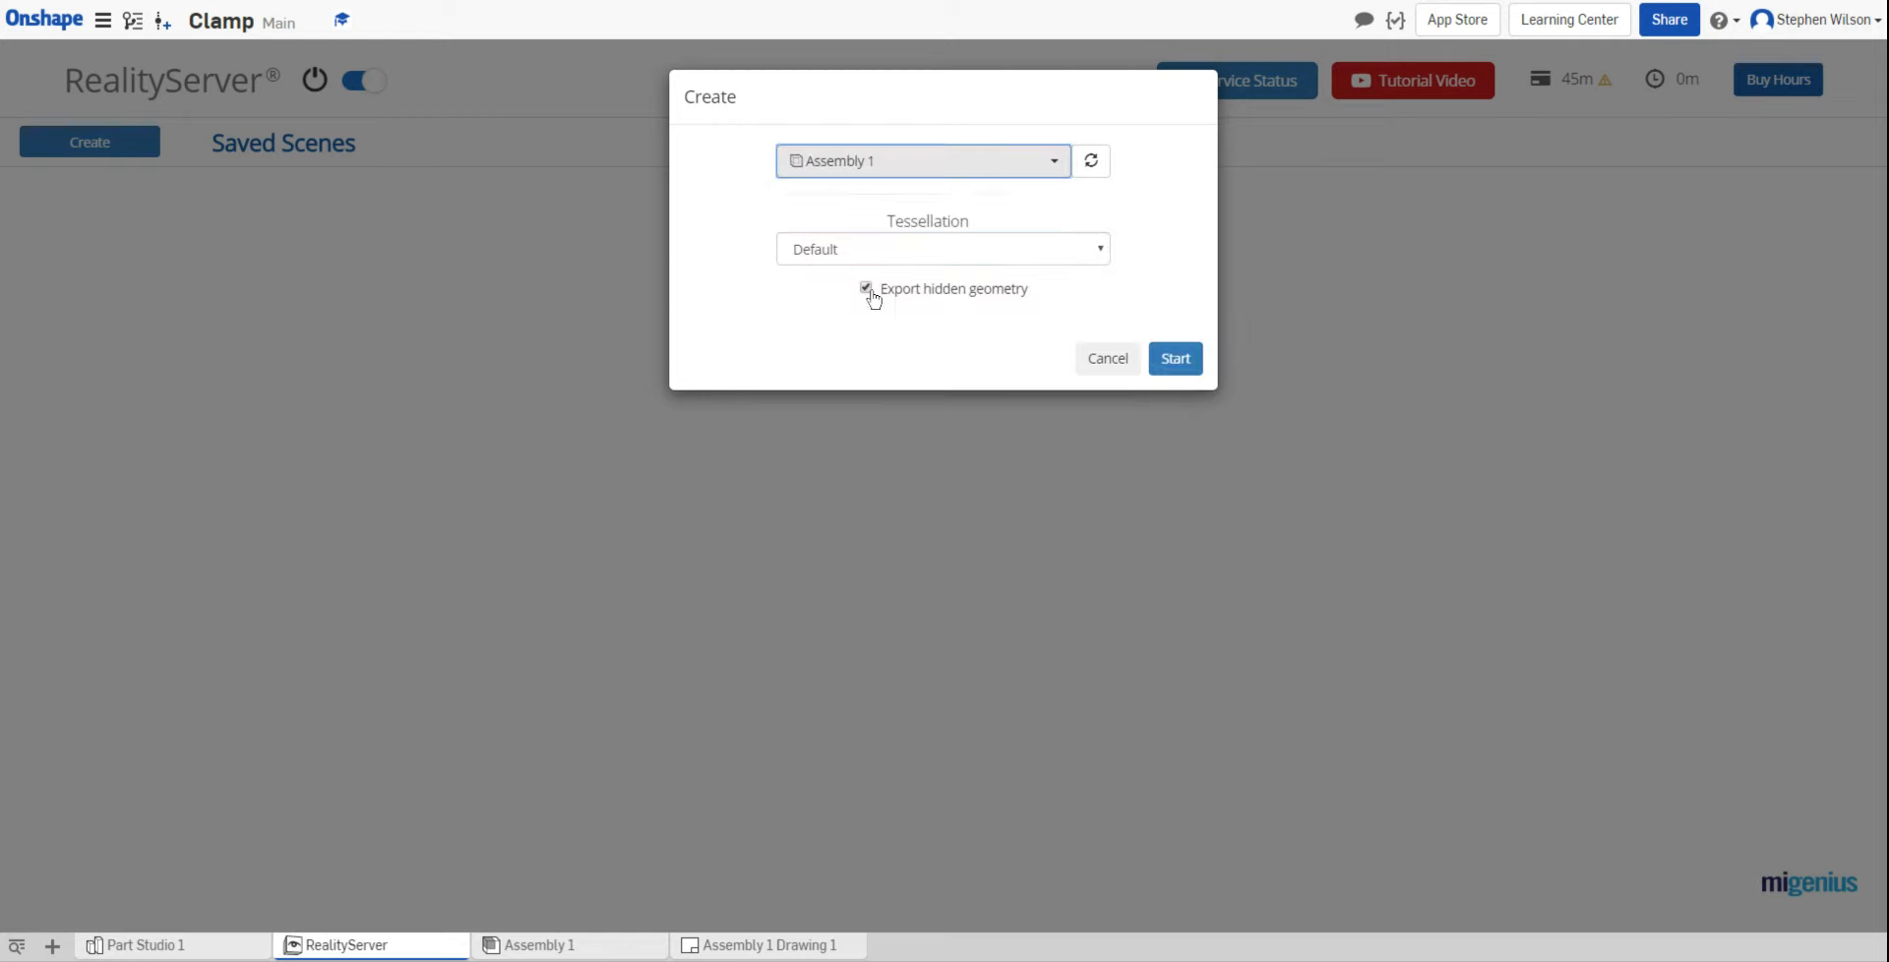
left_click(1177, 359)
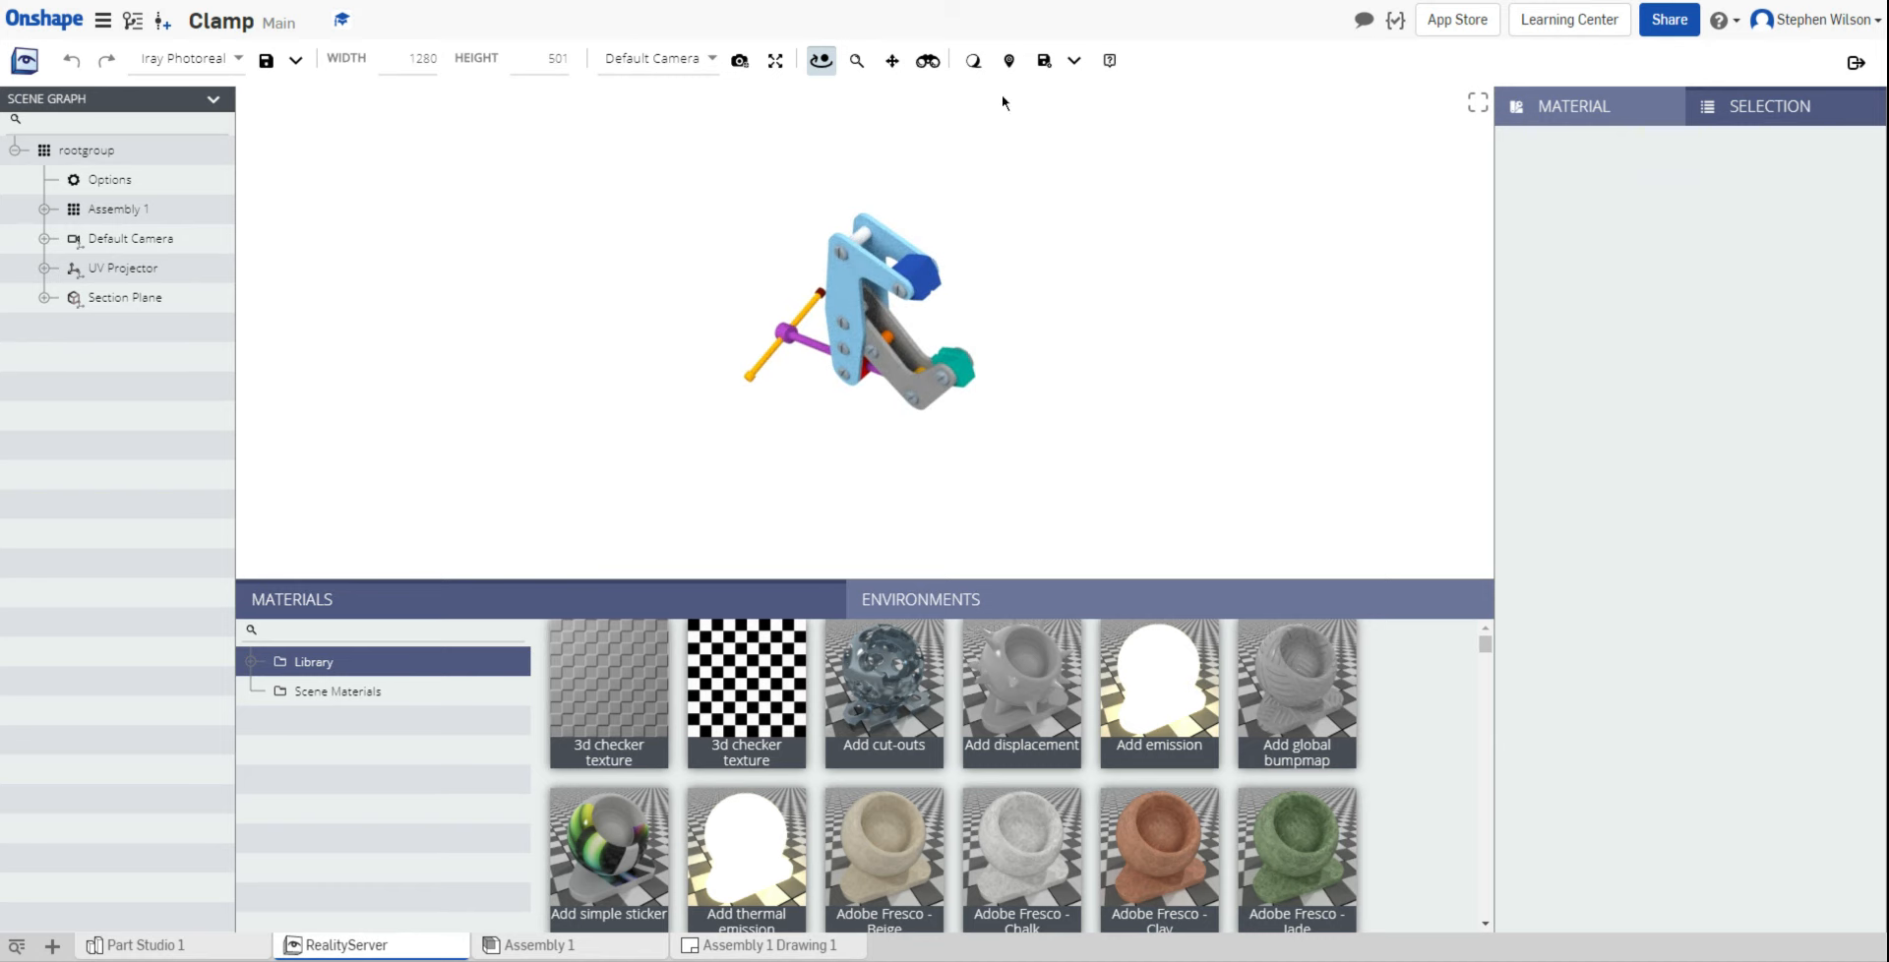
Step: Enable Ground in Ground Shadows and Background so the clamp casts shadows
left_click(978, 64)
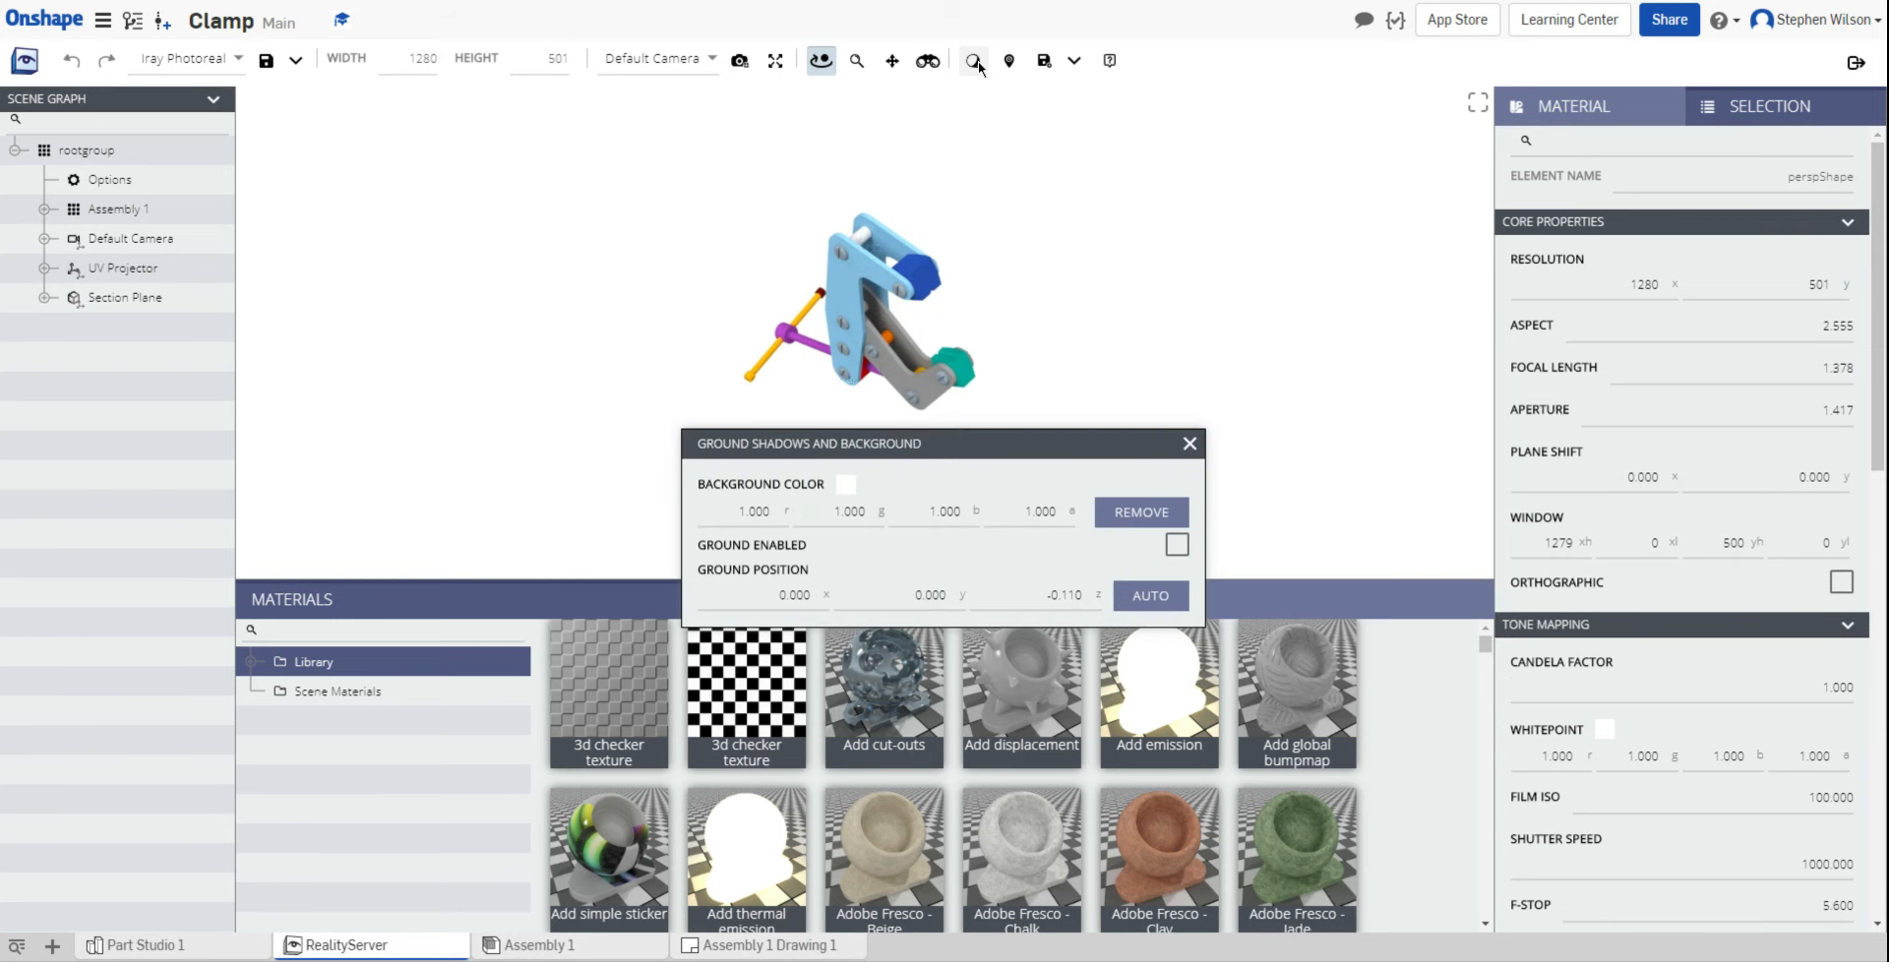
left_click(1183, 548)
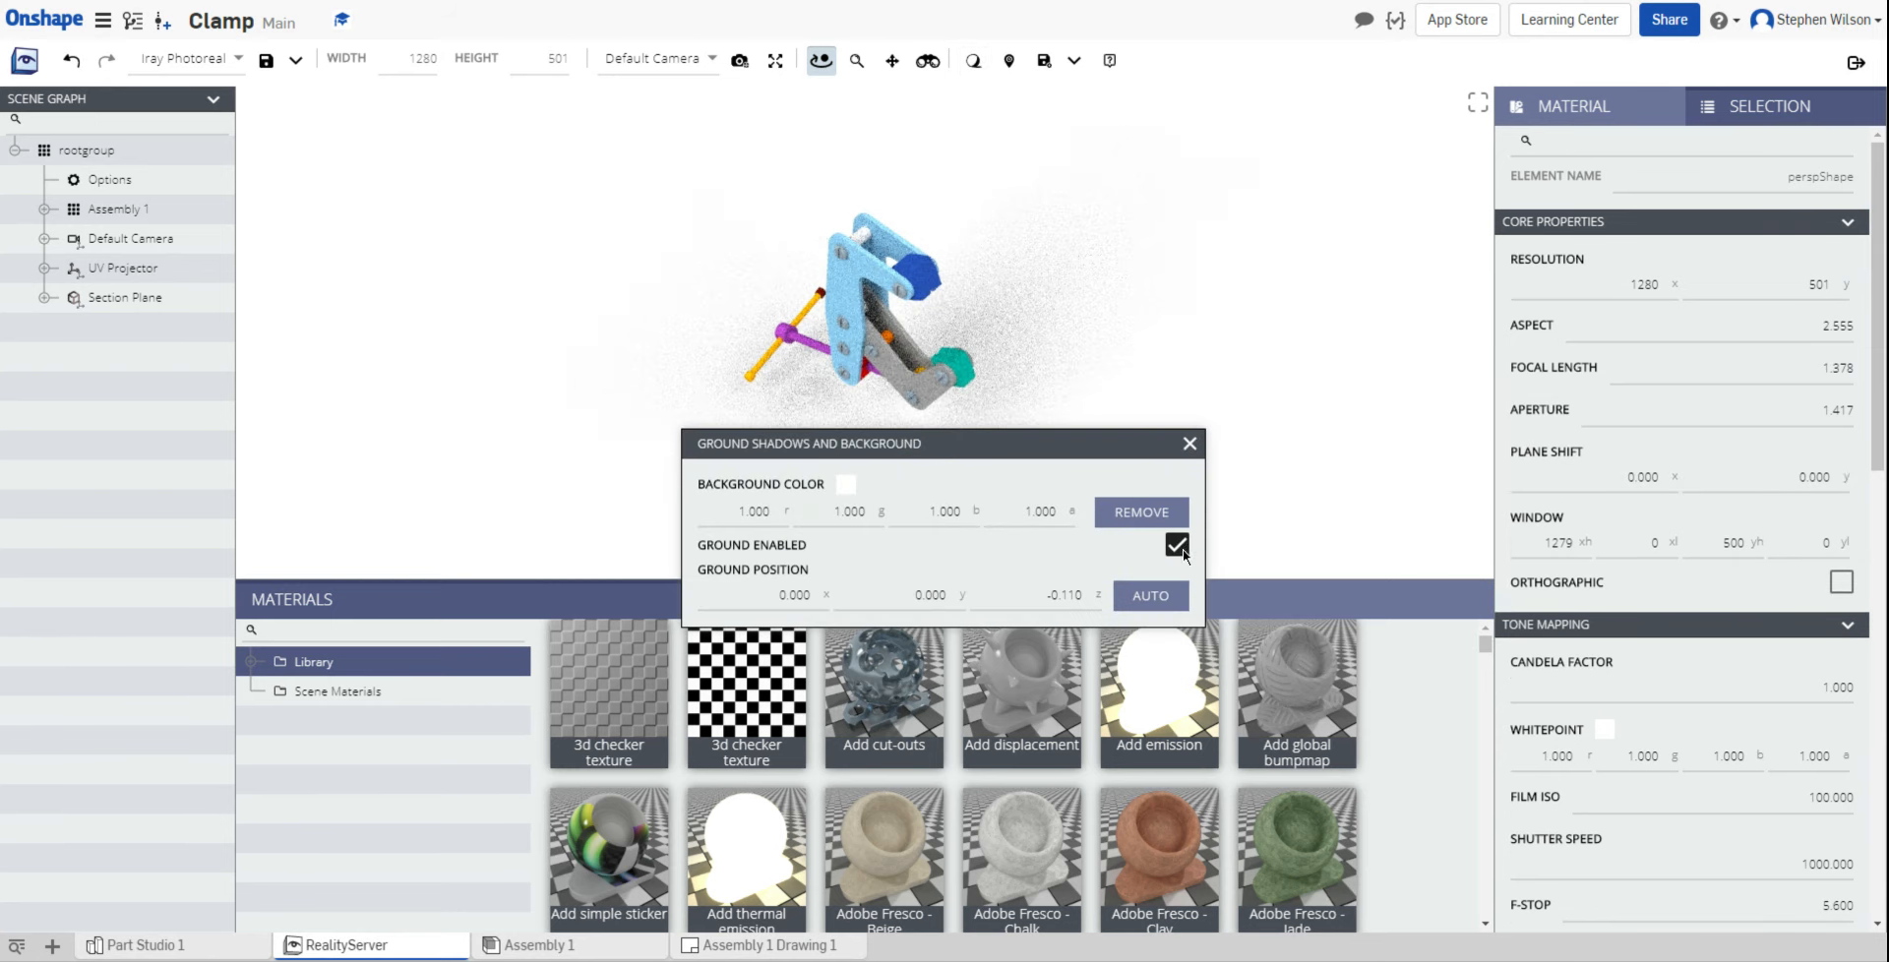
left_click(1189, 443)
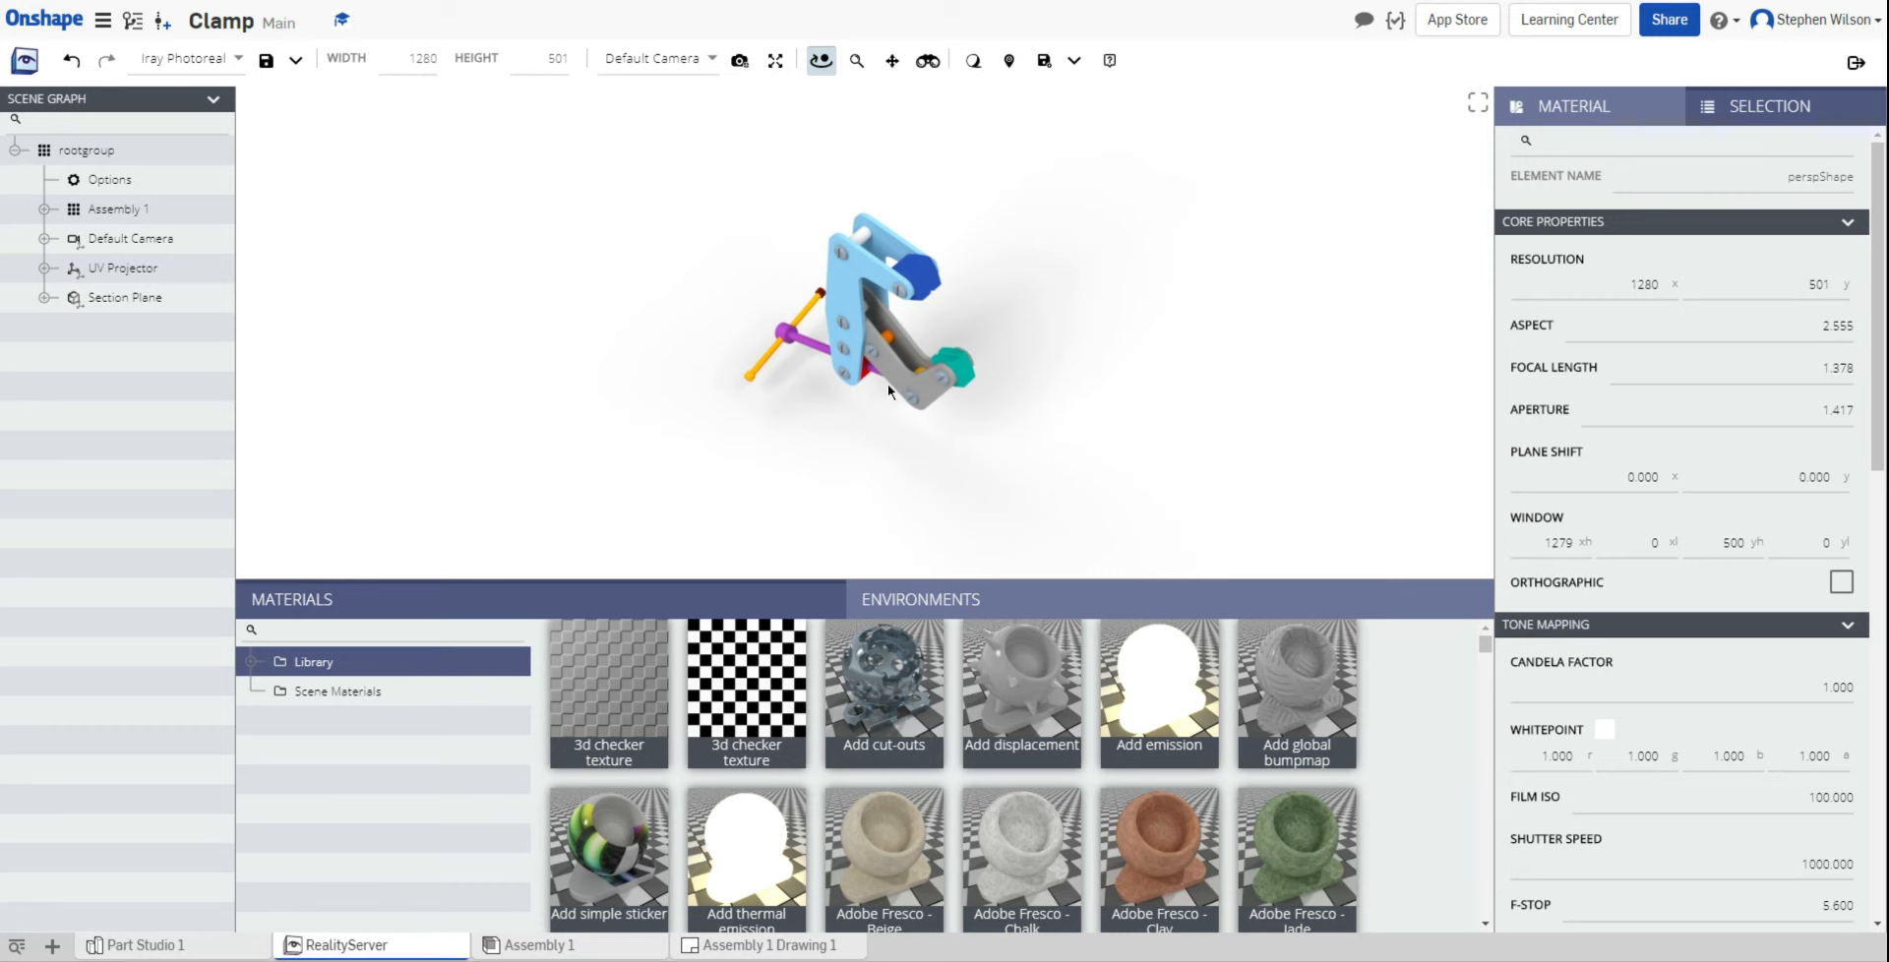
Step: Give the light-blue arm plates a steel material and zoom in on the clamp
left_click(472, 633)
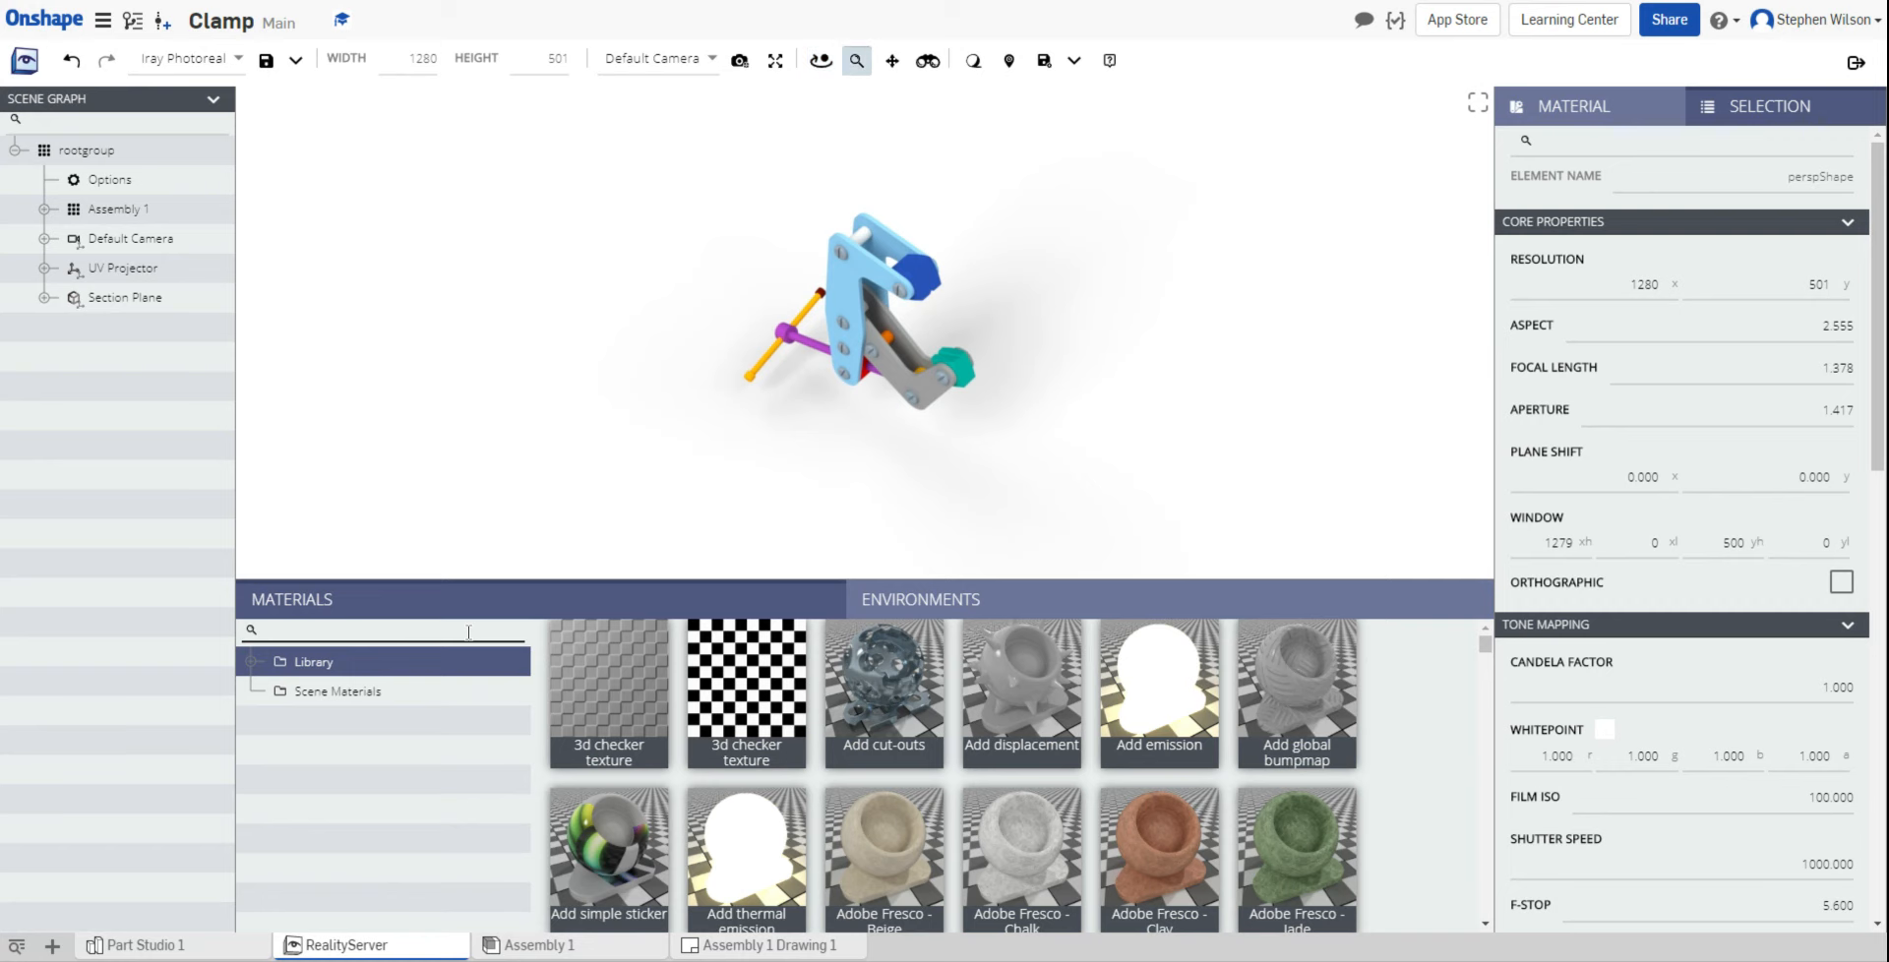
type("steel")
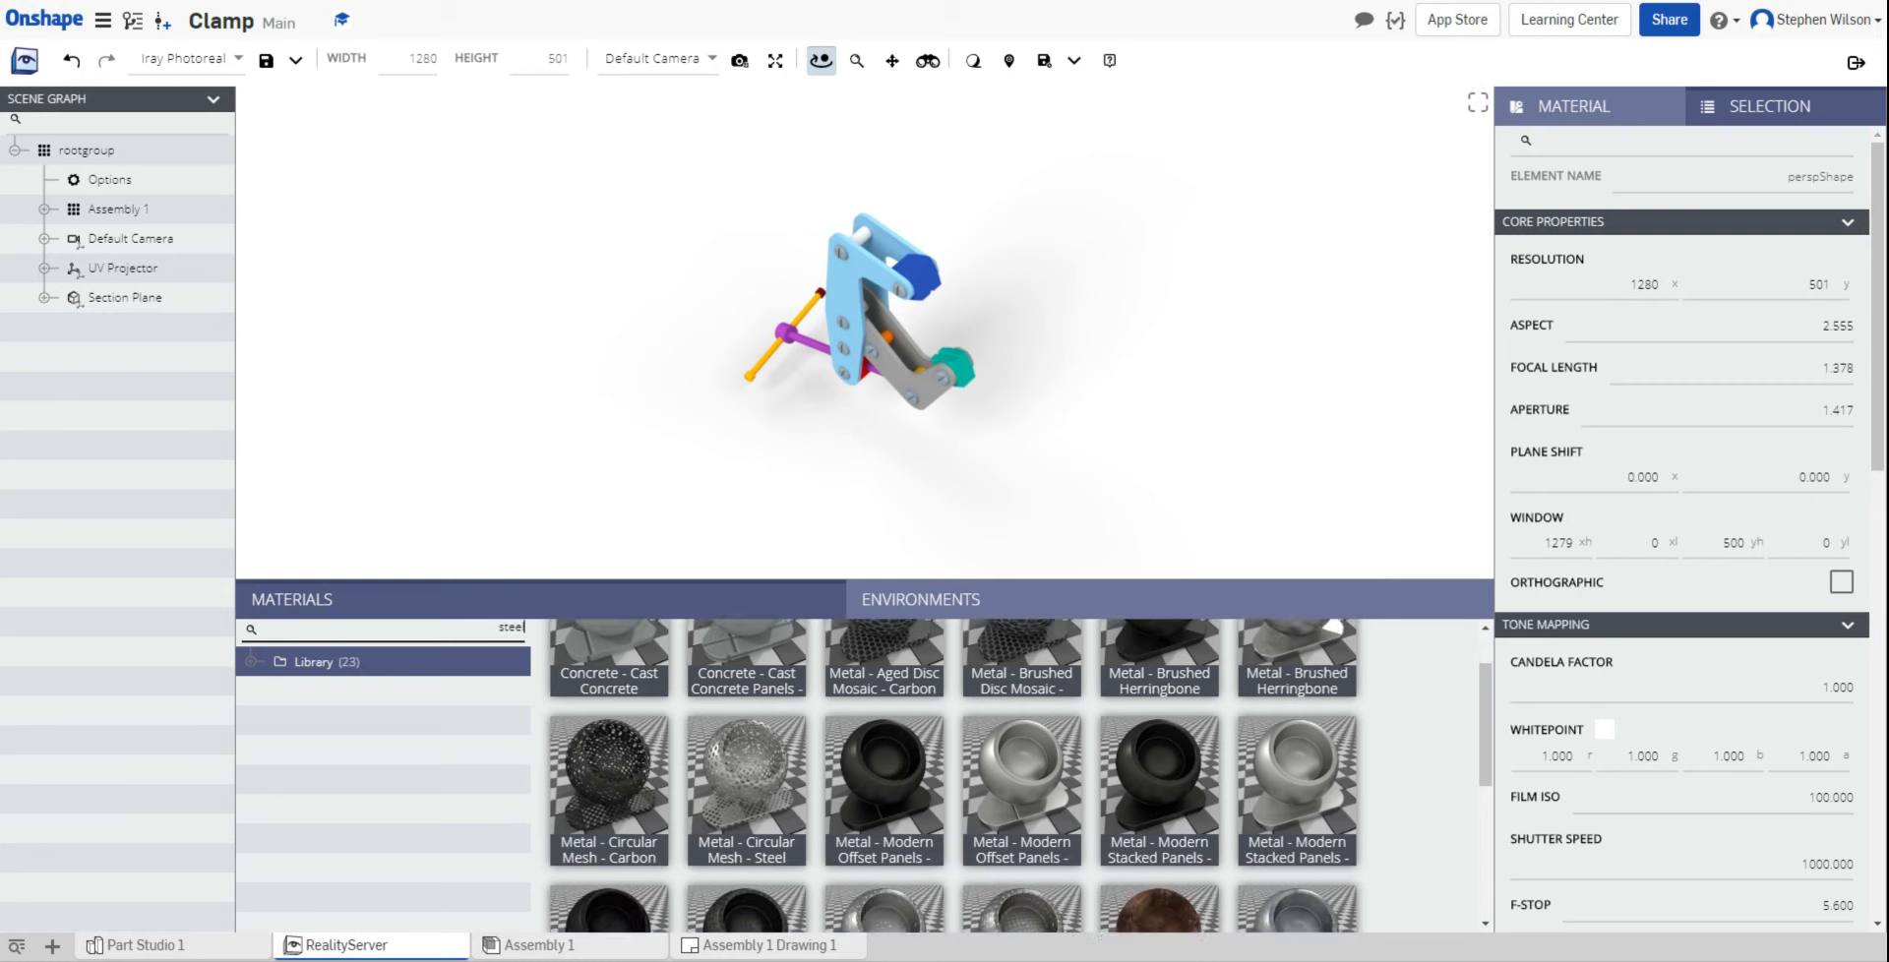
scroll(1010, 703, "down", 3)
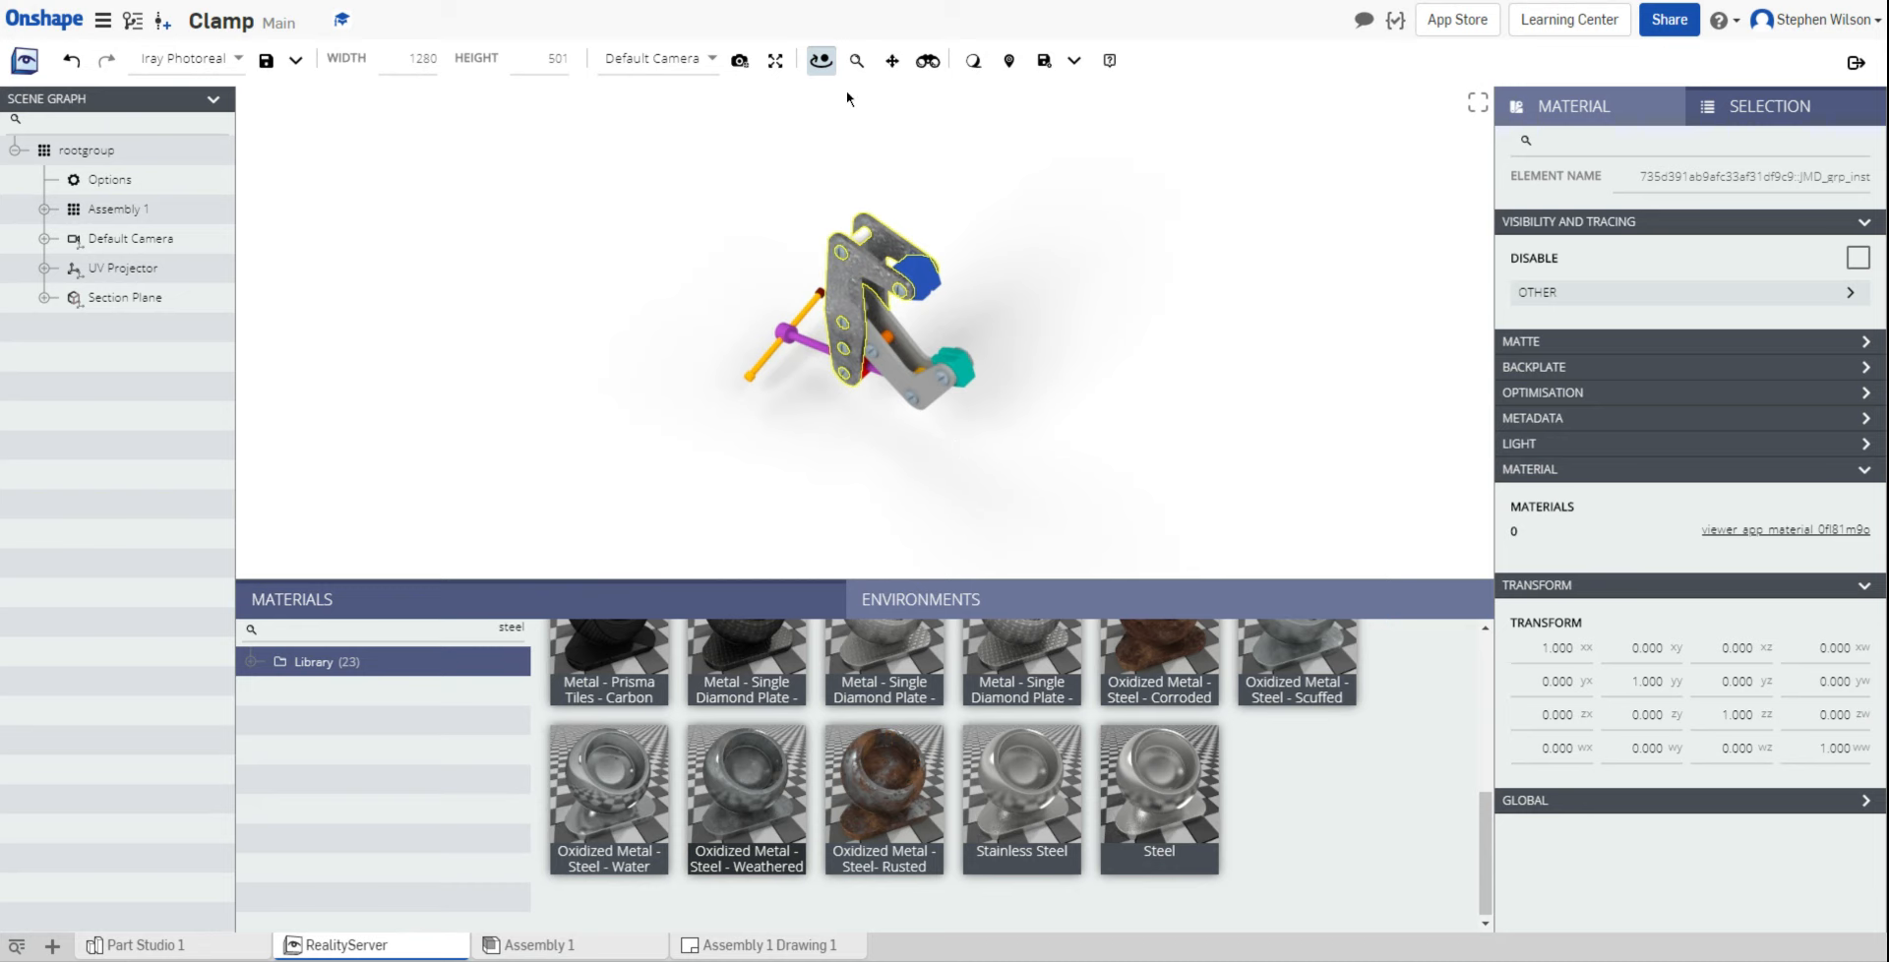
left_click(856, 60)
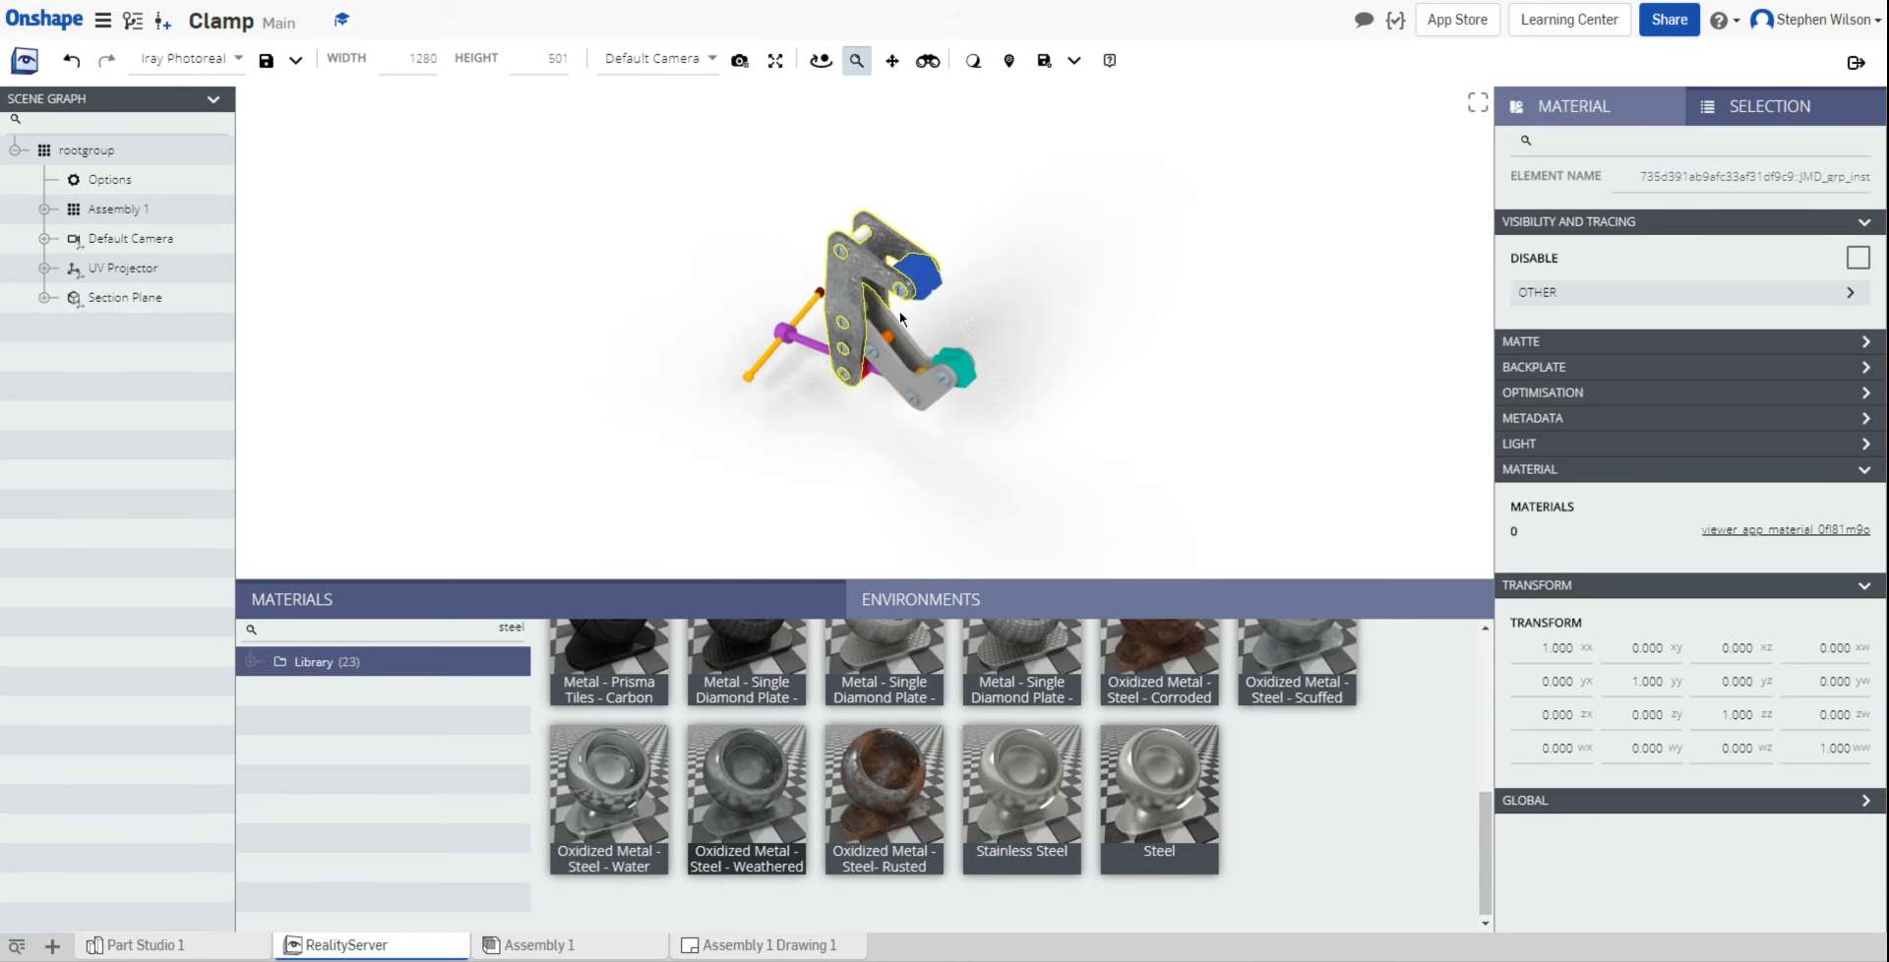
left_click_drag(899, 313, 892, 250)
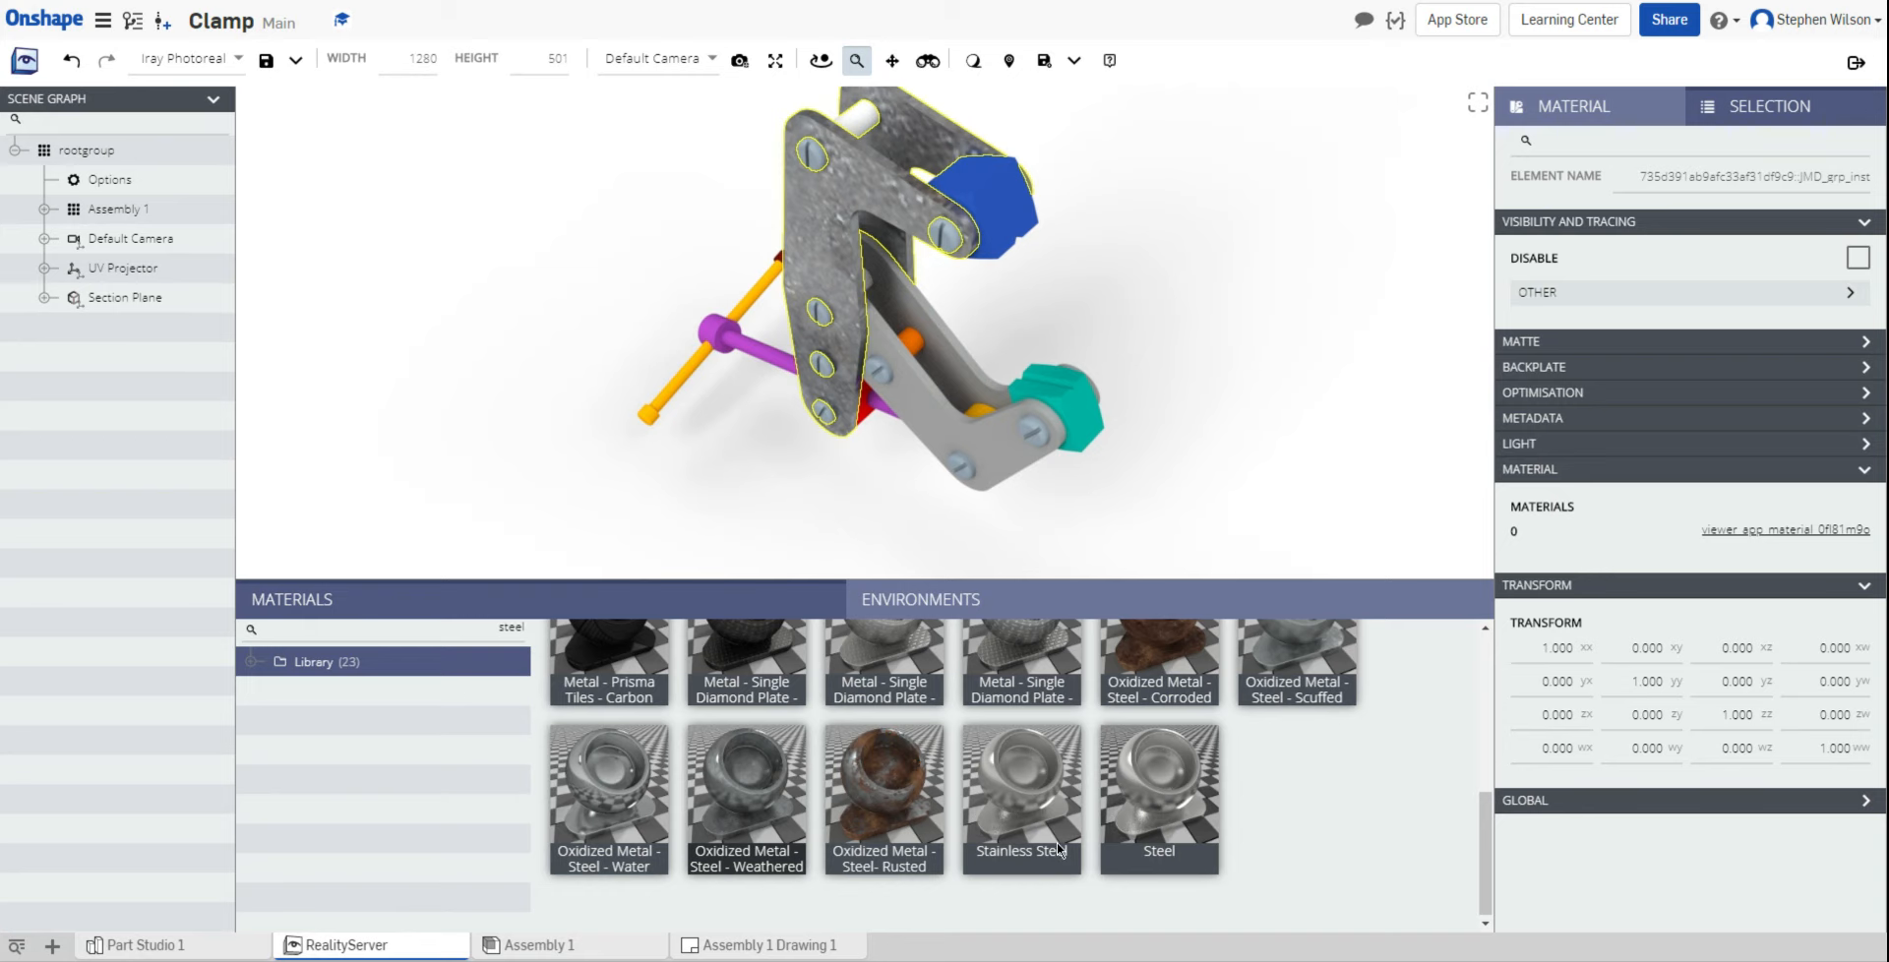
Step: Apply Stainless Steel to the grey lever arm and Metal - Brushed Herringbone to the screws
left_click_drag(1038, 795, 990, 456)
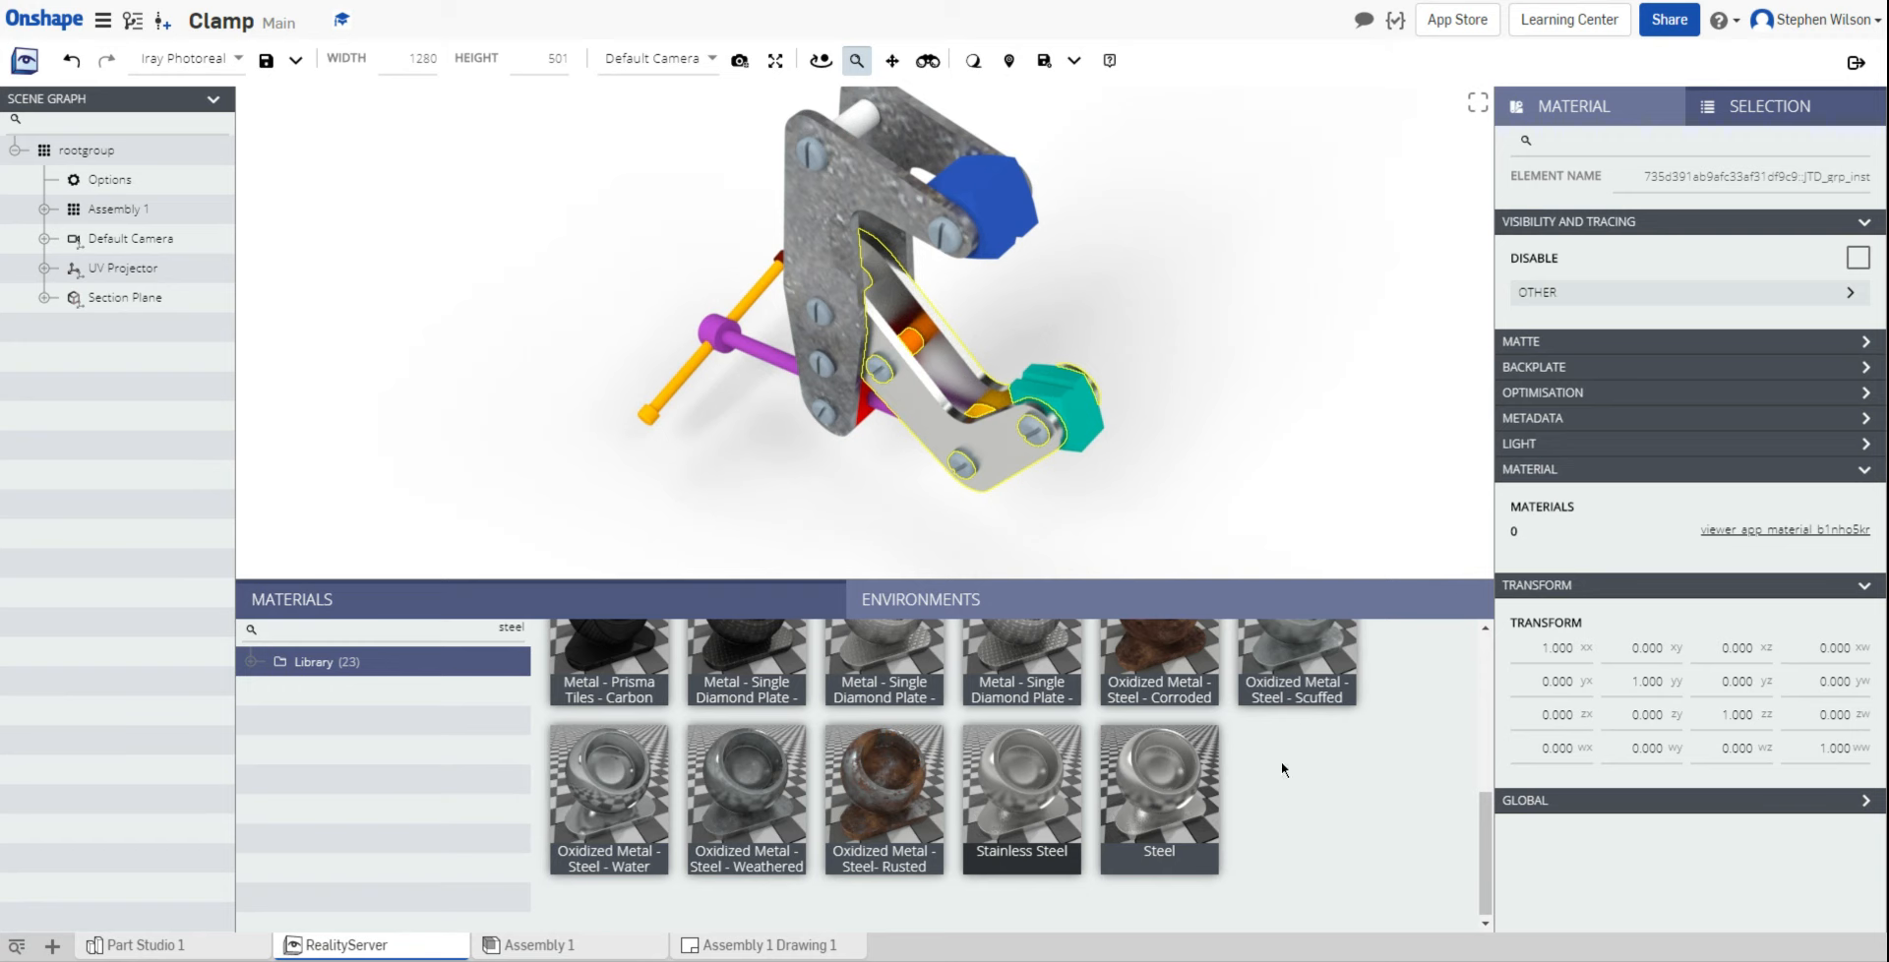
scroll(1275, 823, "up", 3)
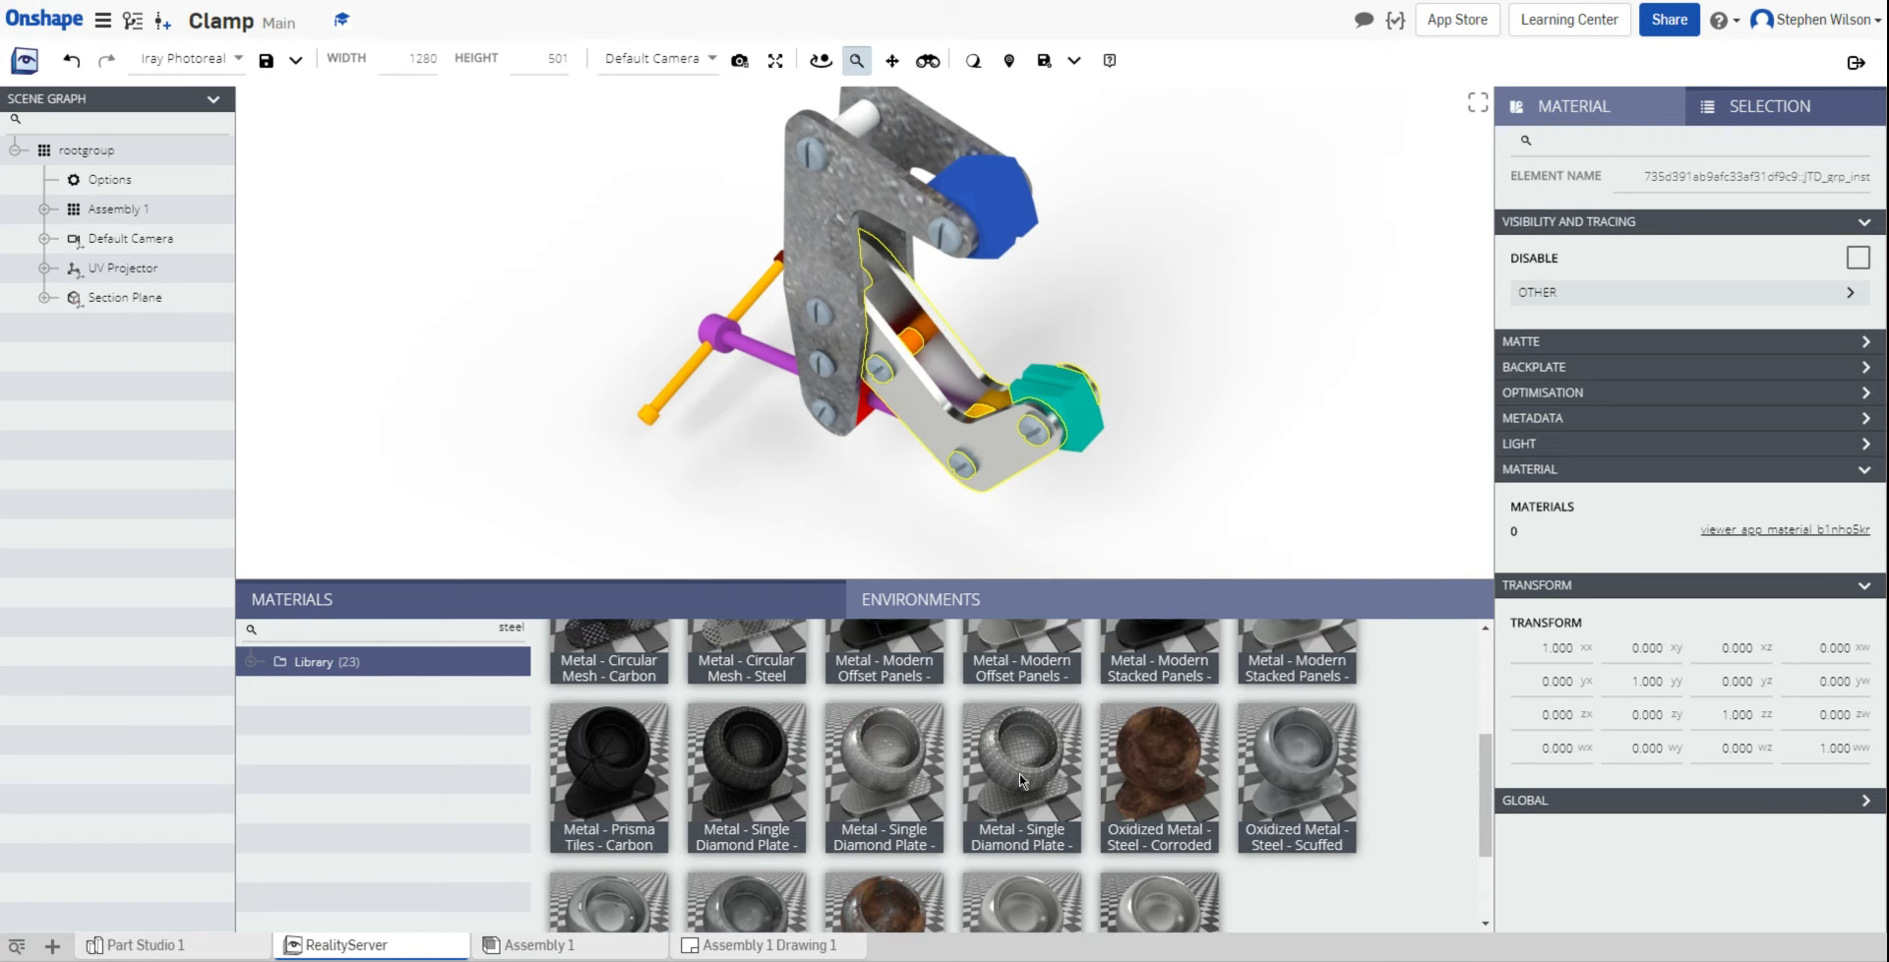
scroll(787, 719, "up", 3)
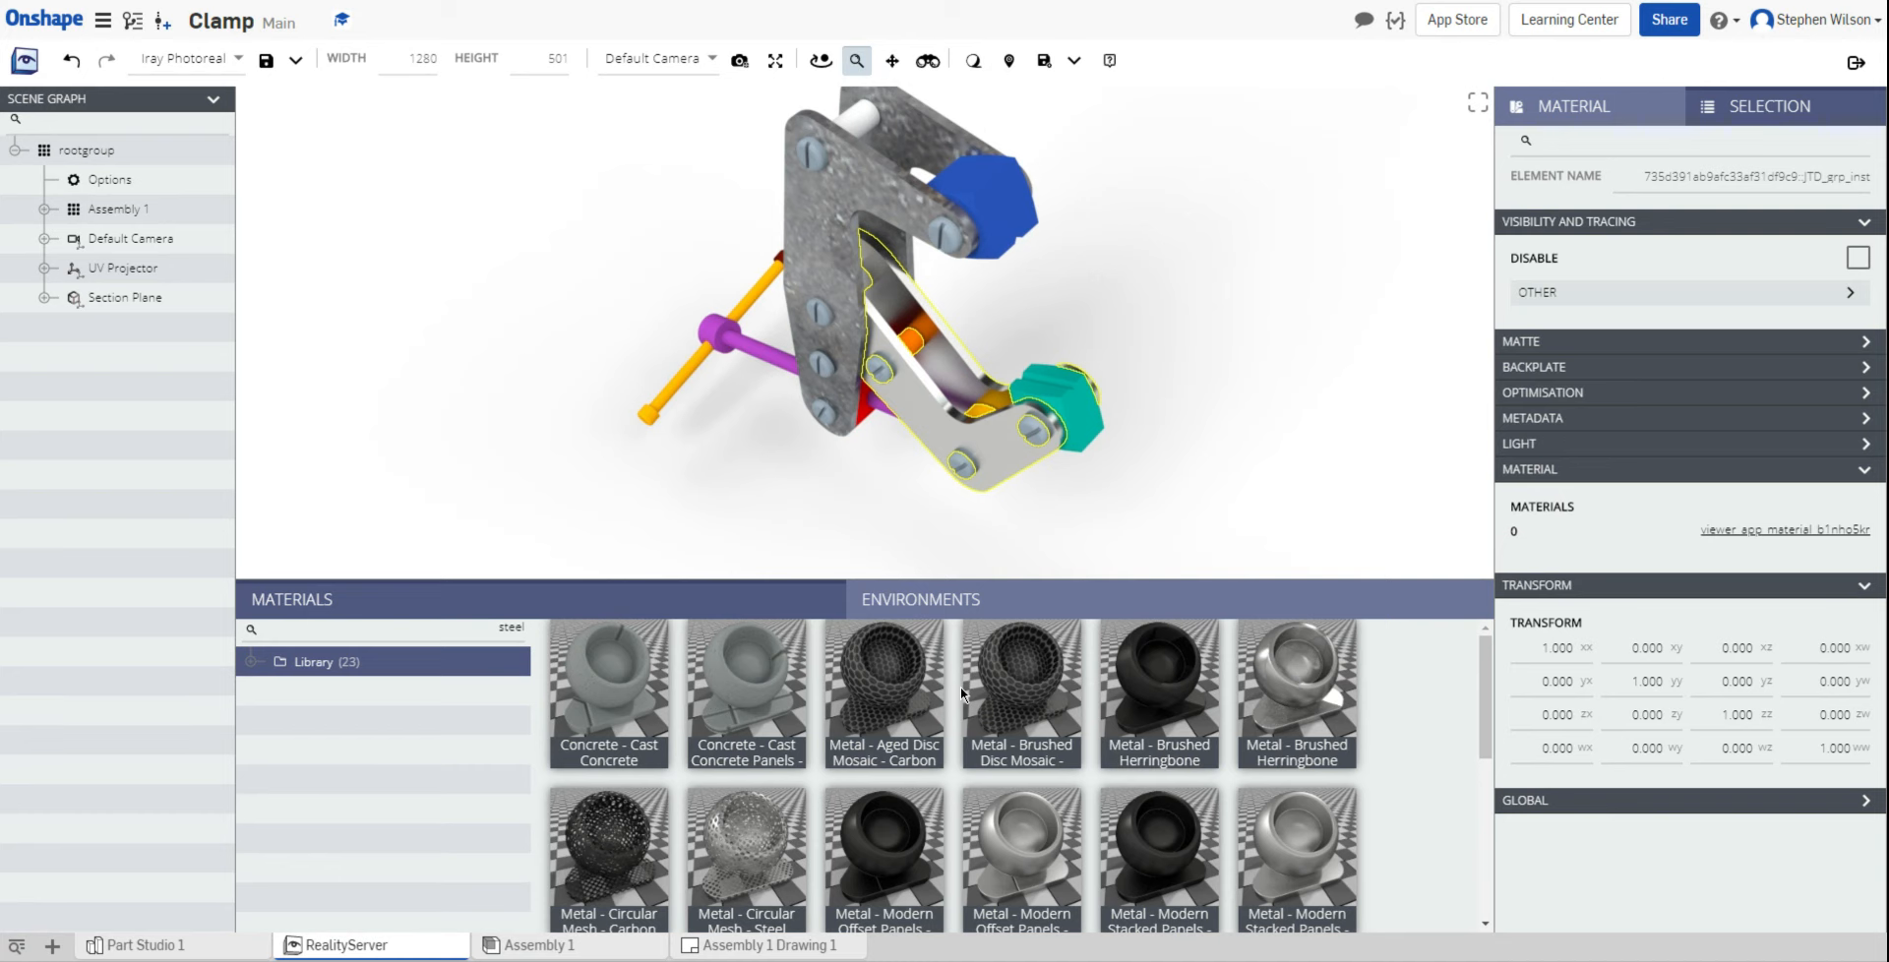
mouse_move(1294, 700)
left_mouse_down()
mouse_move(1187, 596)
mouse_move(1282, 494)
left_mouse_up()
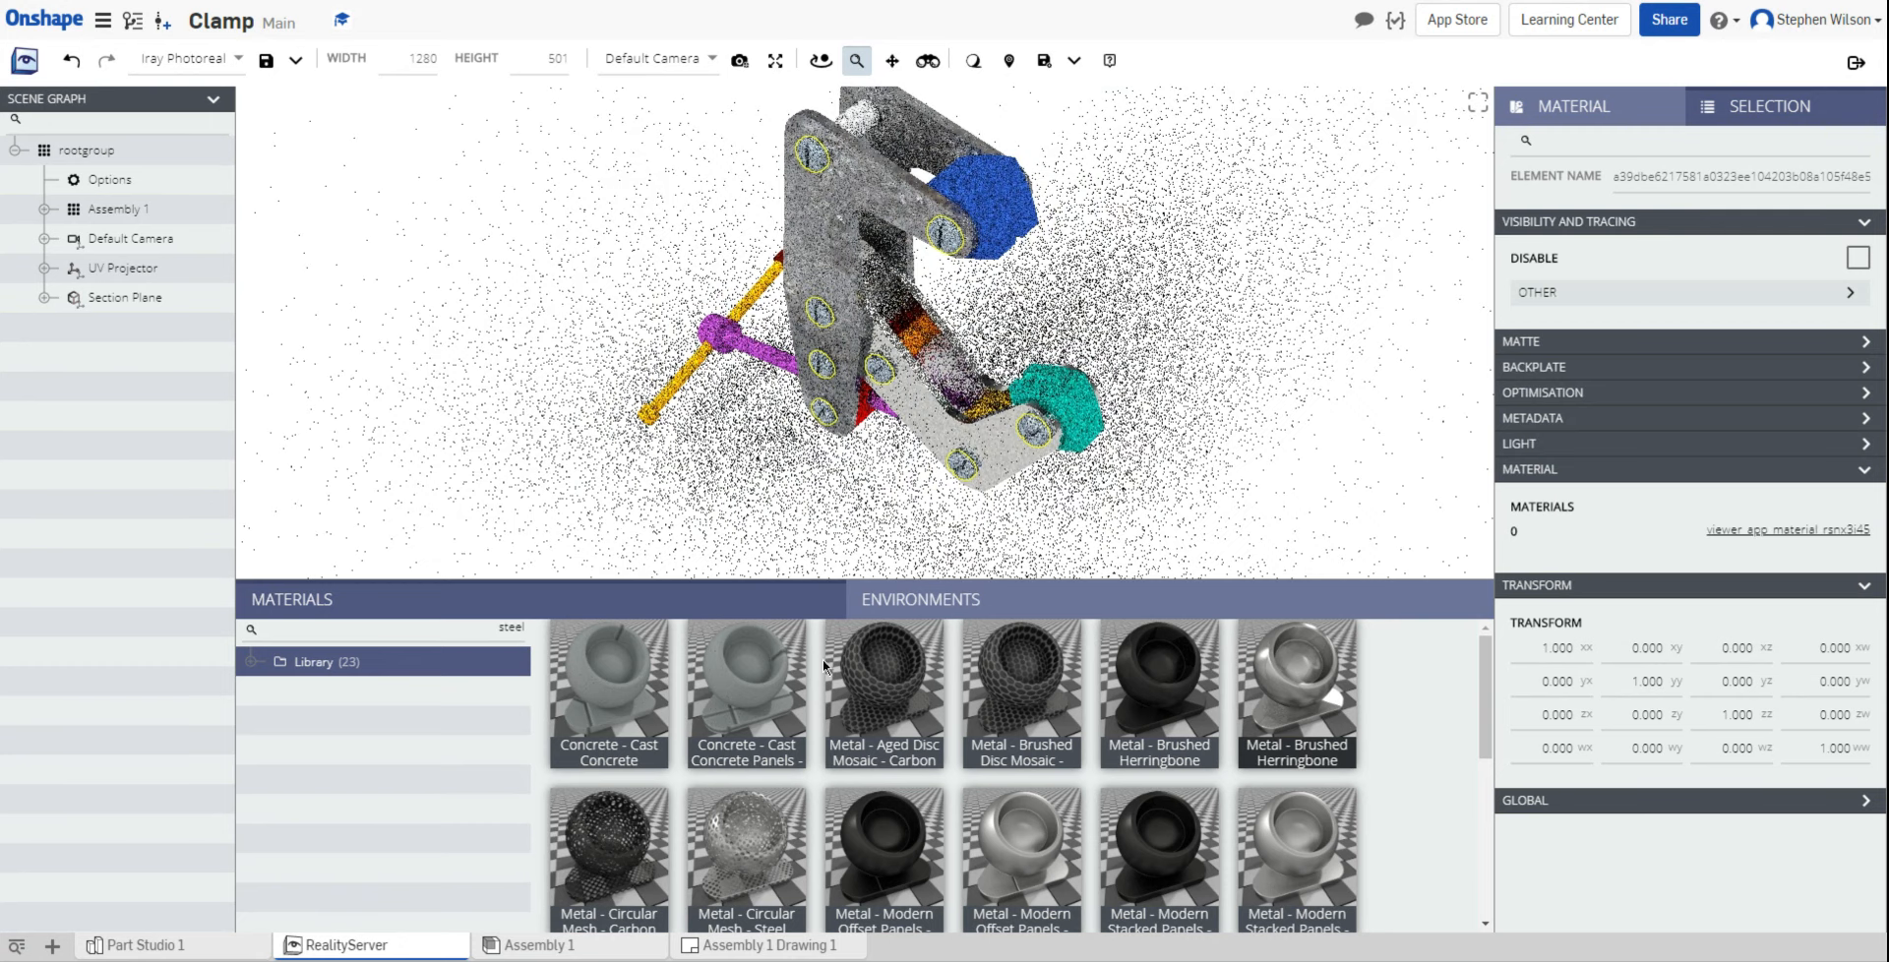
Step: Filter materials to plastic and apply Plastic - Hard Light Blue to the blue grip
left_click(516, 631)
key("BackSpace")
key("BackSpace")
key("BackSpace")
key("BackSpace")
key("BackSpace")
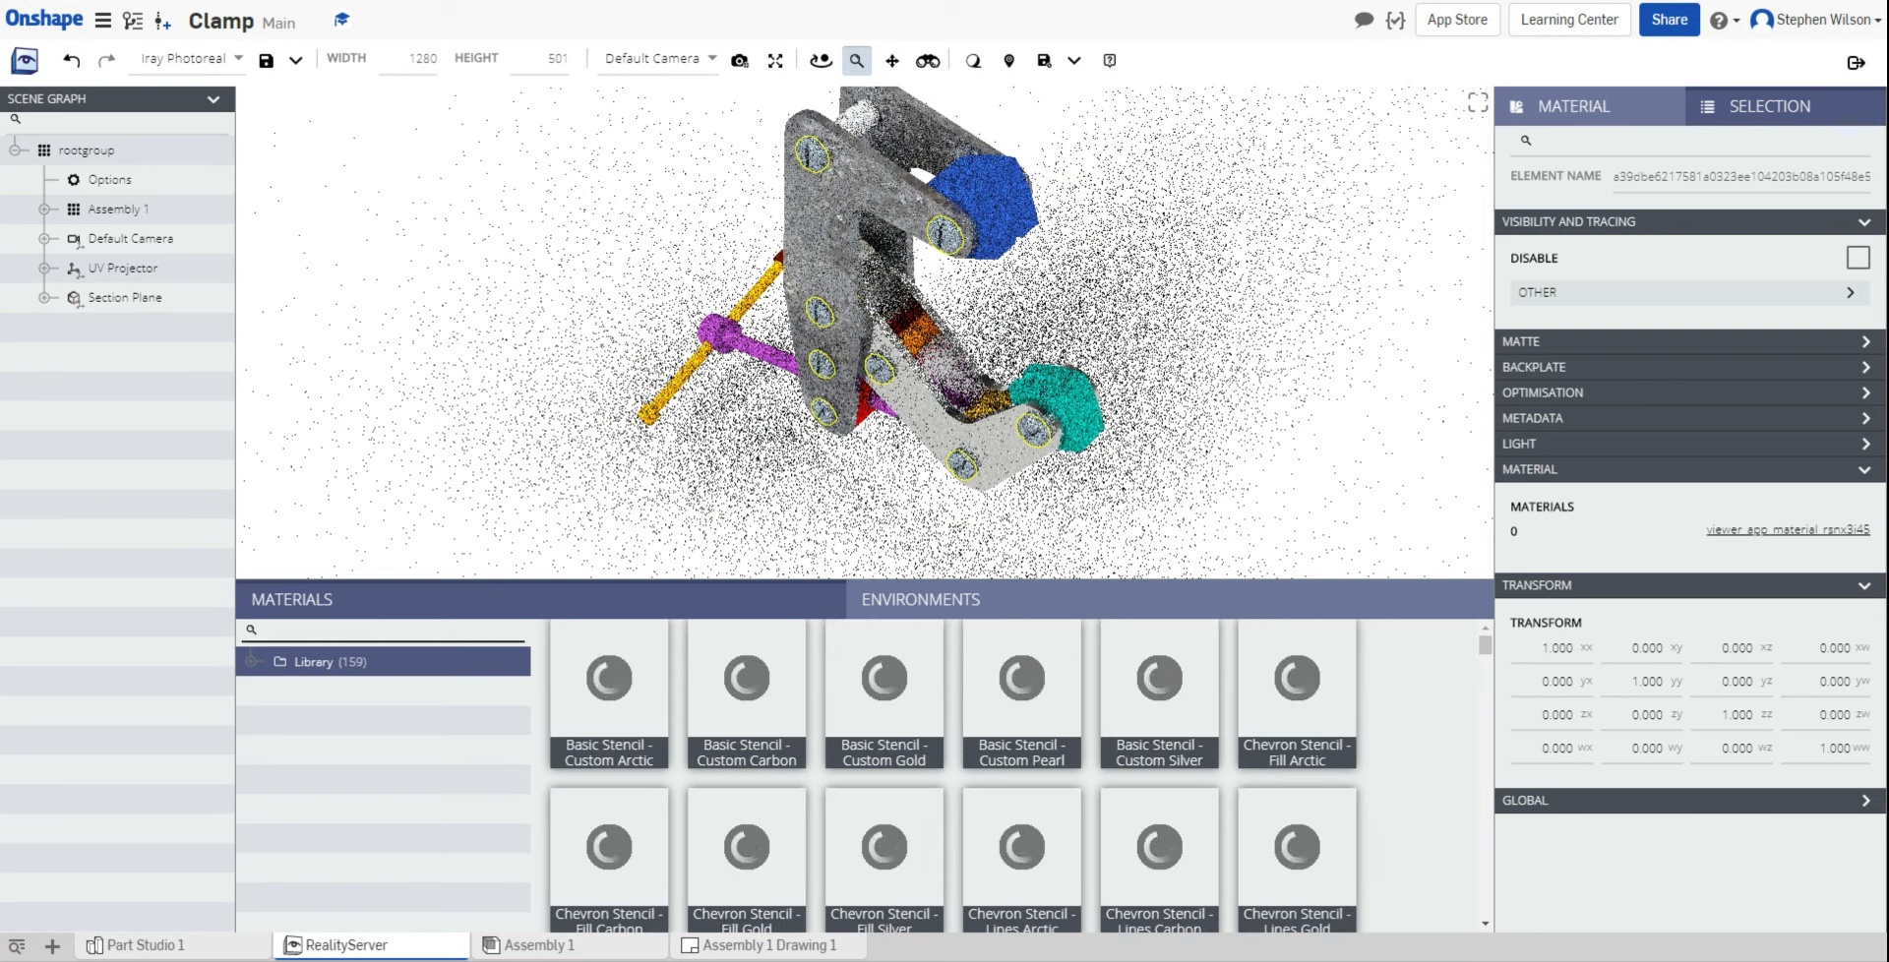
type("plastic")
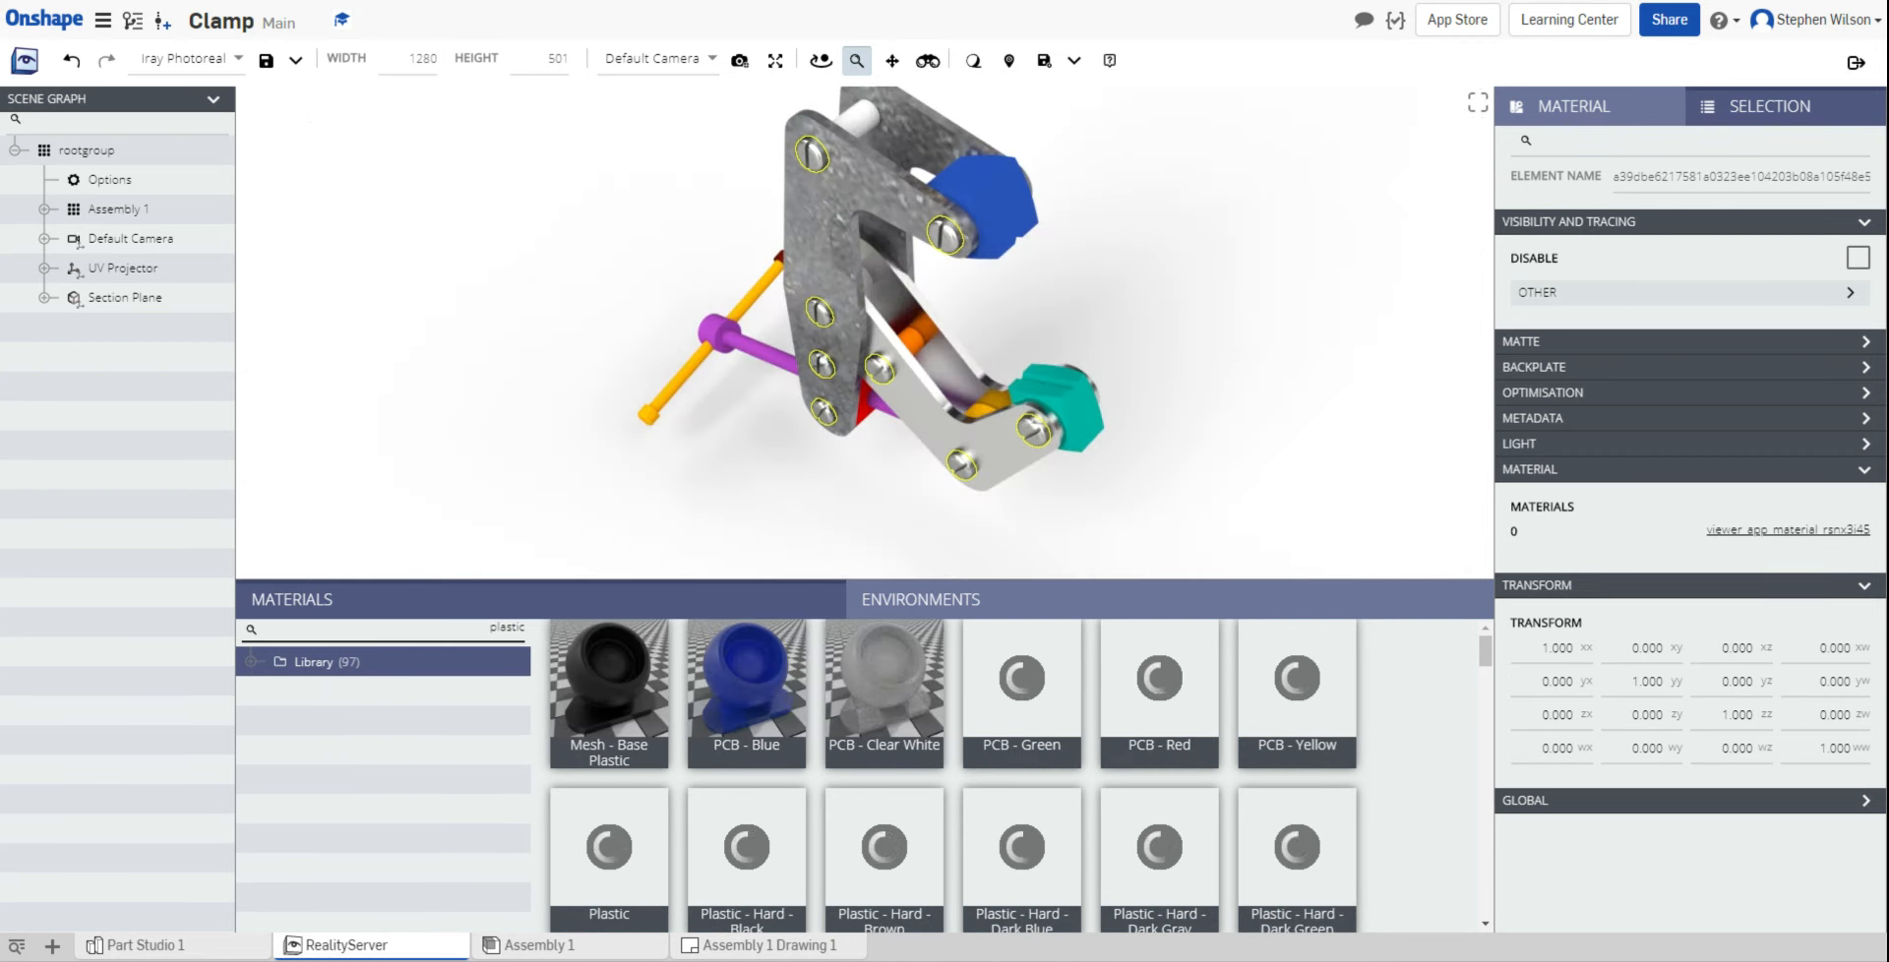
scroll(776, 733, "down", 3)
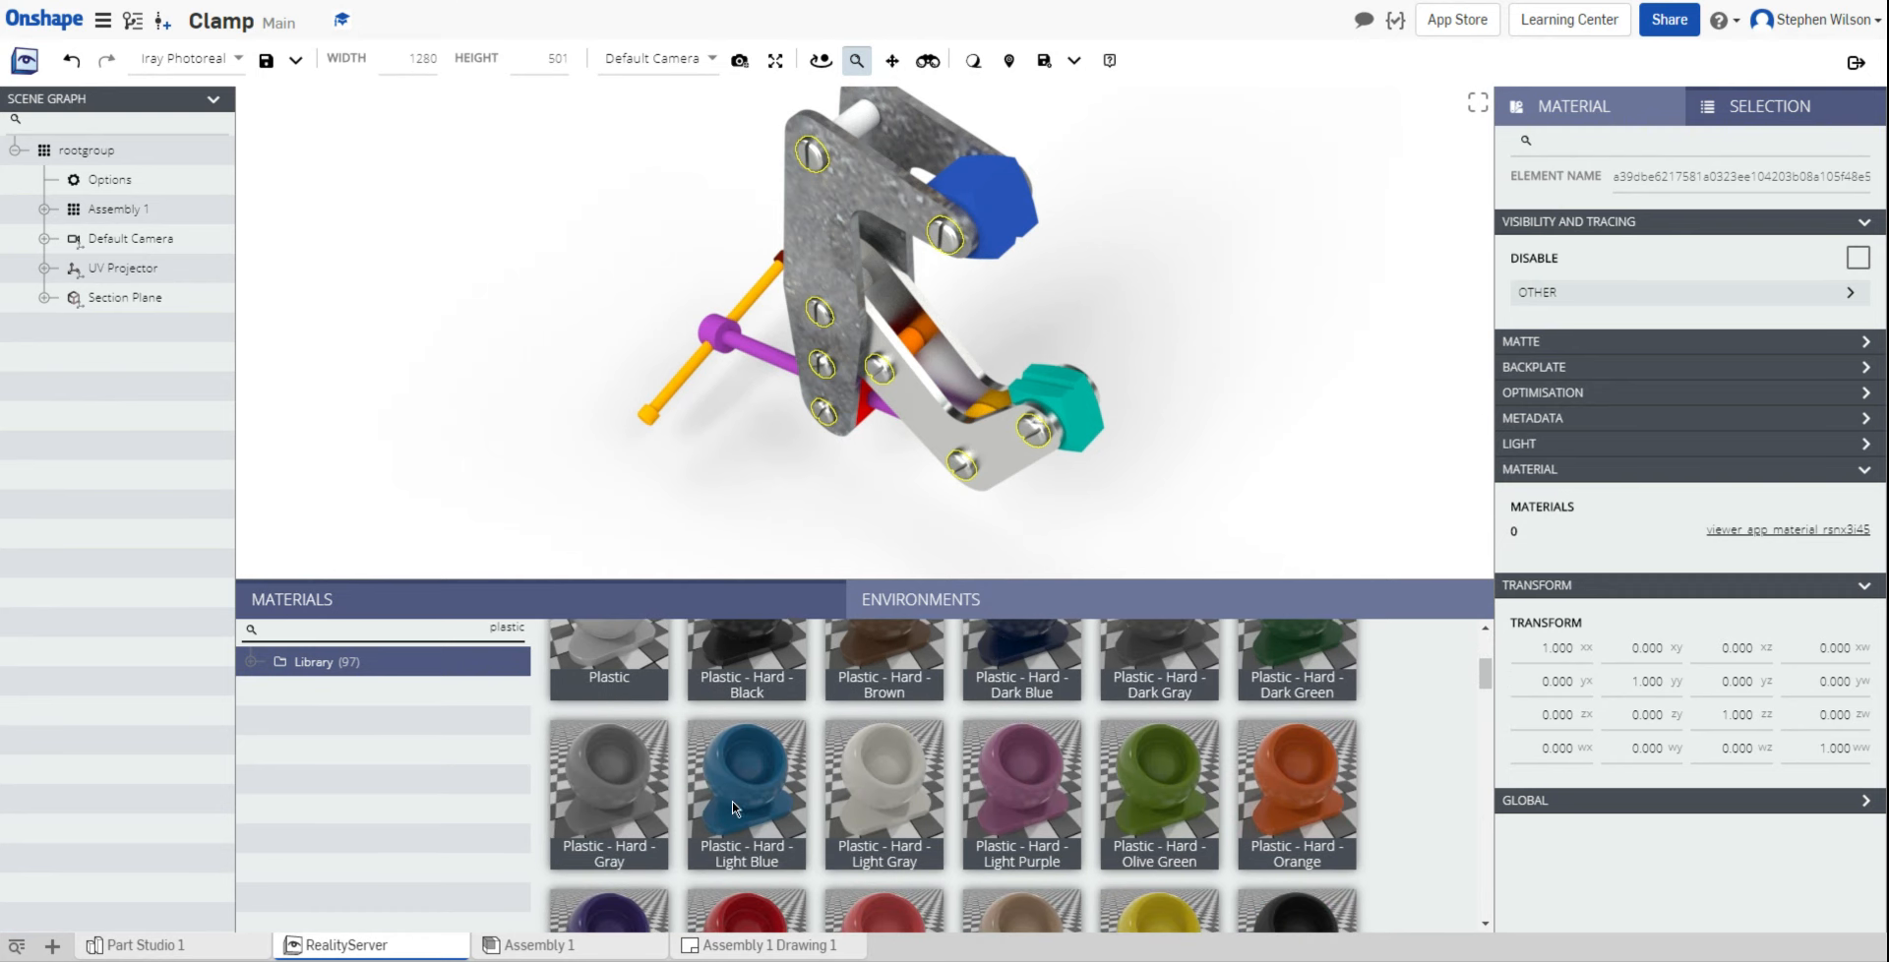
left_click_drag(741, 797, 995, 221)
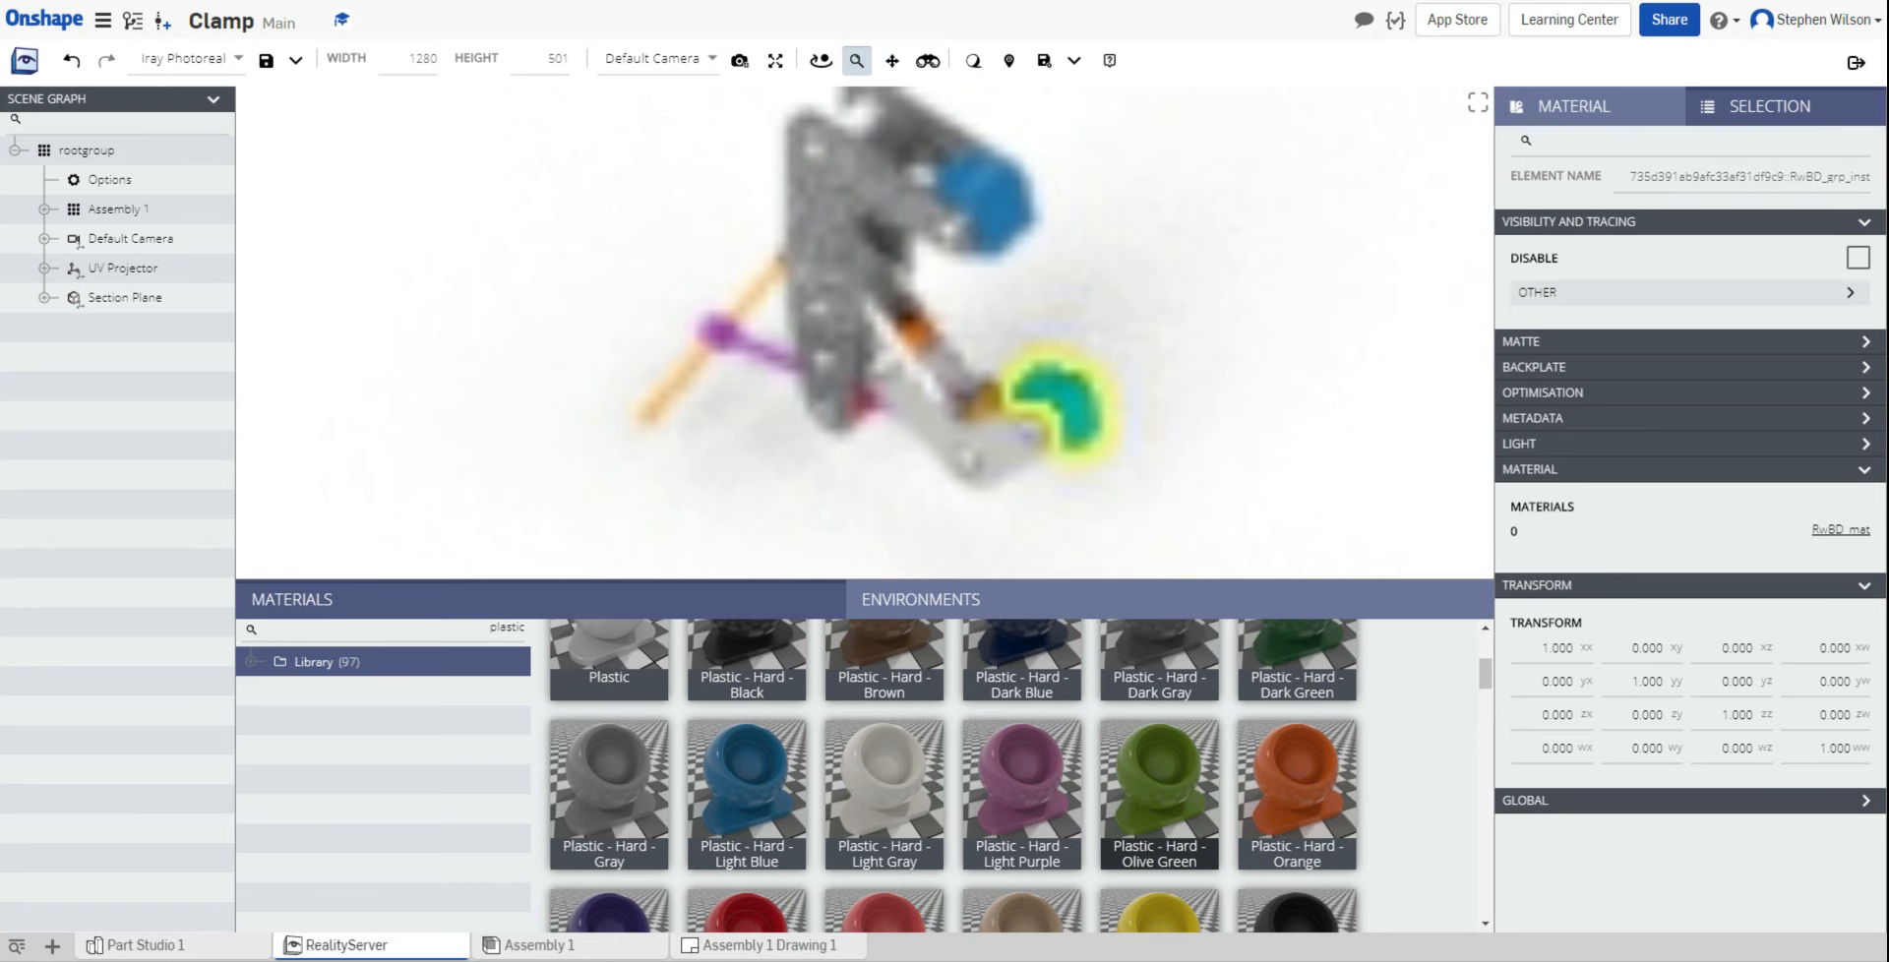
Step: Give the teal grip a green plastic and filter the library to gold materials
scroll(952, 777, "down", 5)
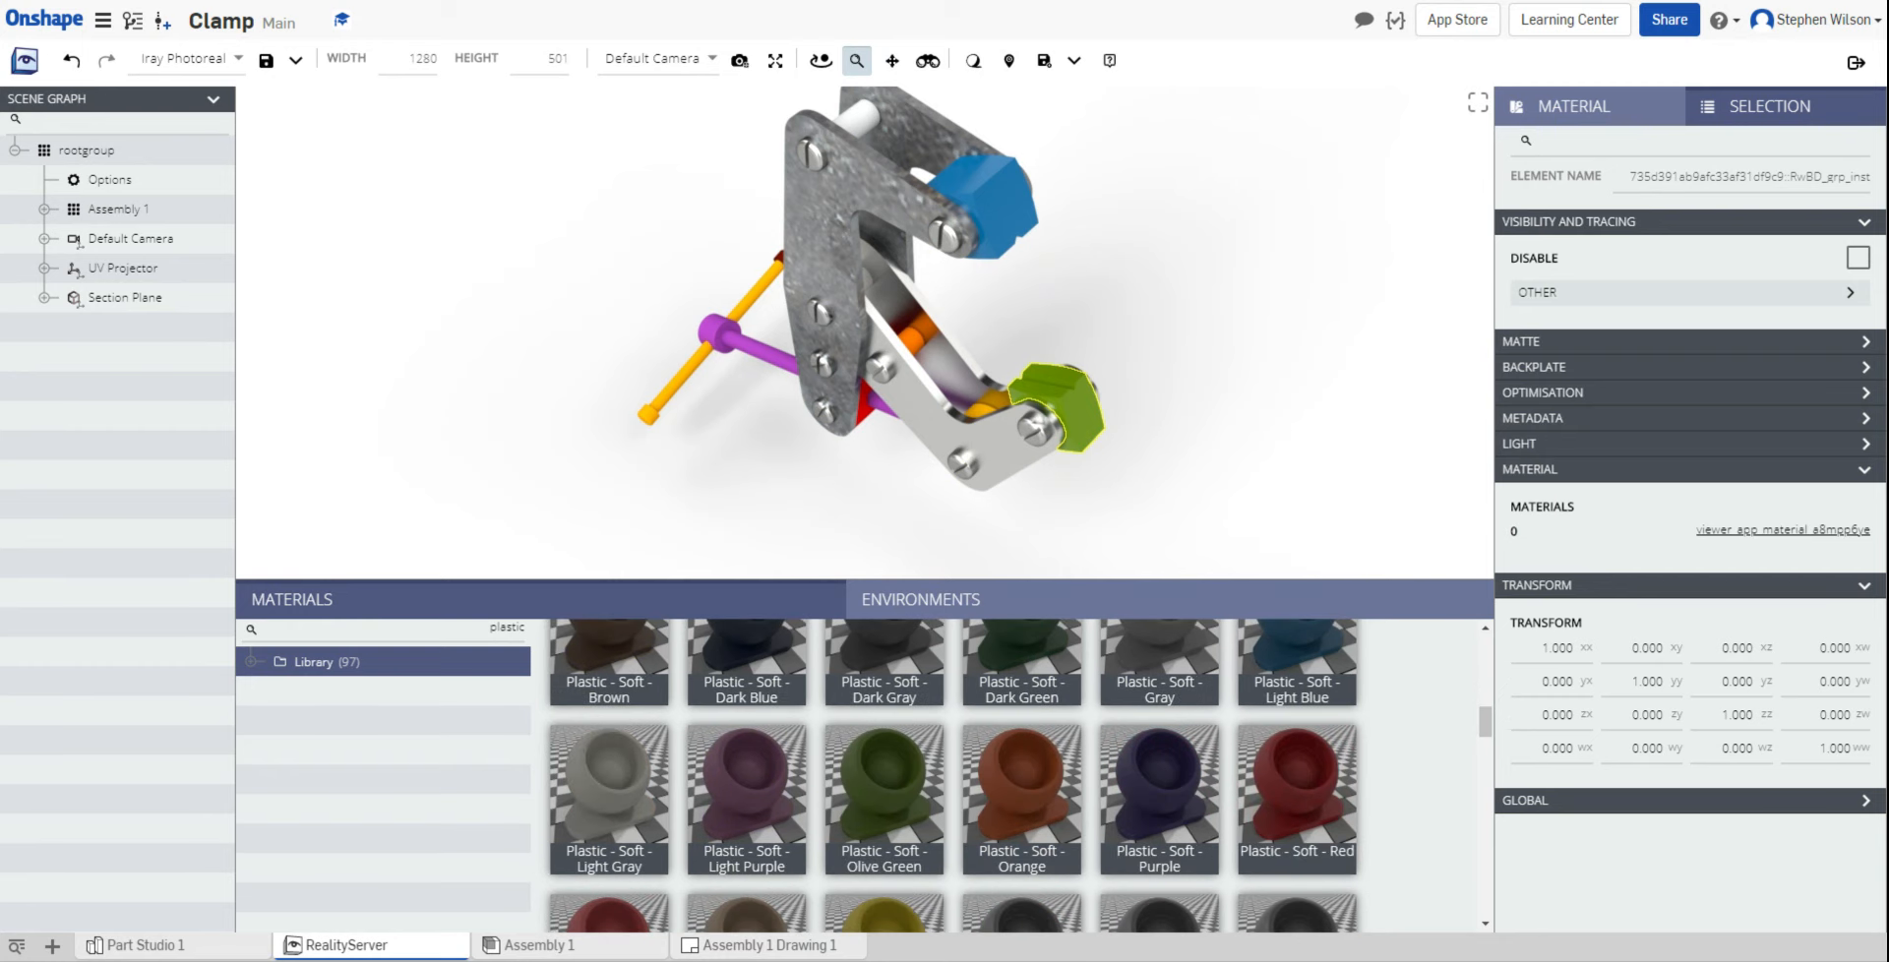
scroll(953, 777, "up", 3)
scroll(952, 778, "up", 5)
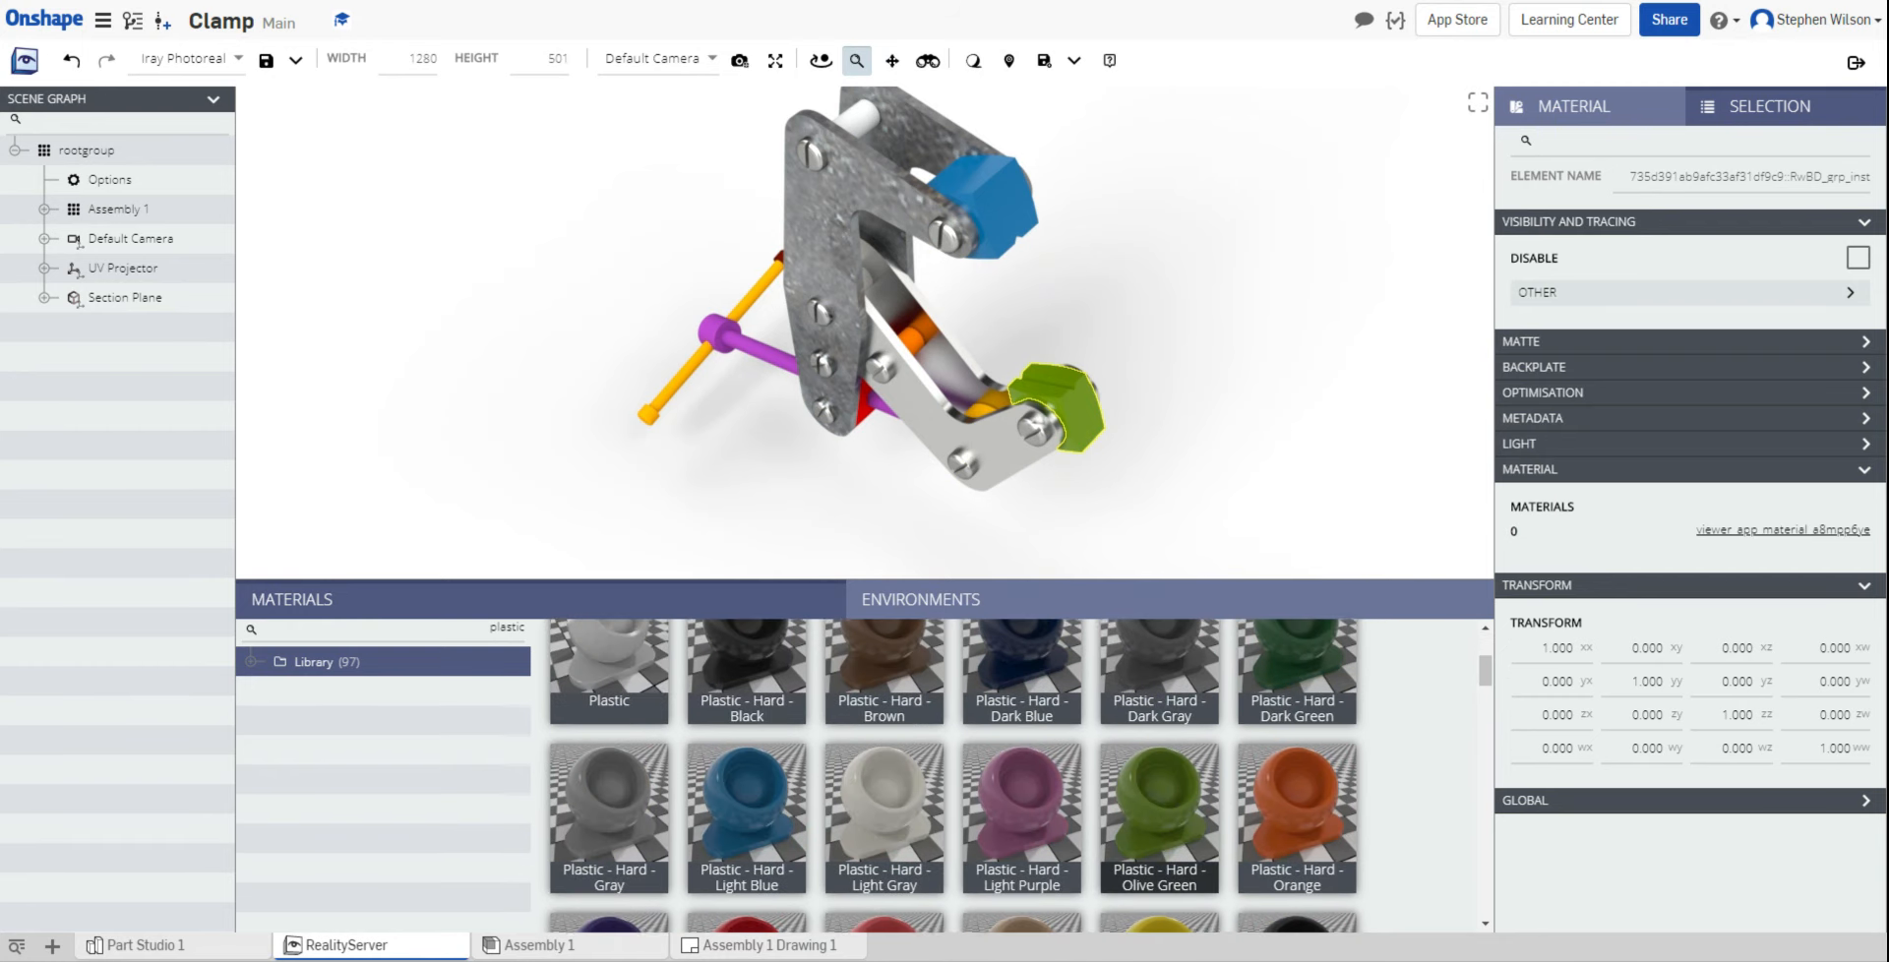
double_click(511, 628)
type("gold")
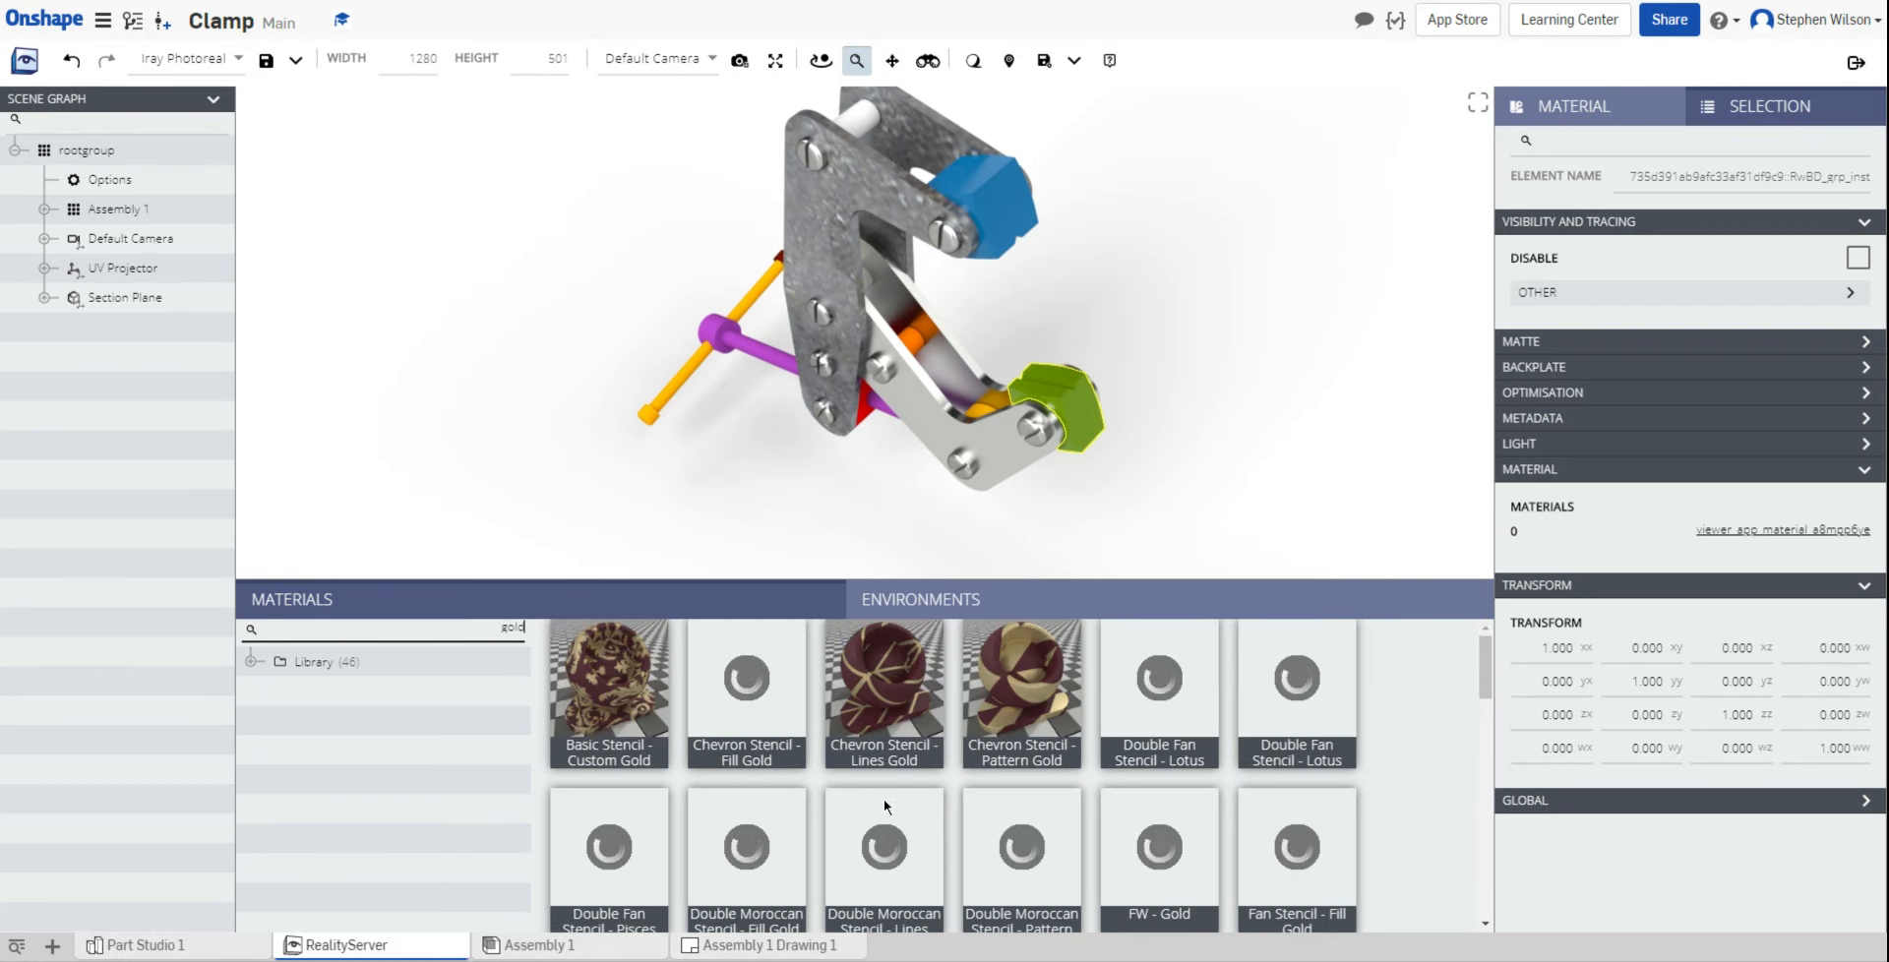
Step: Apply a gold material such as Gold - Yellow to the yellow handle rod
scroll(928, 729, "down", 1)
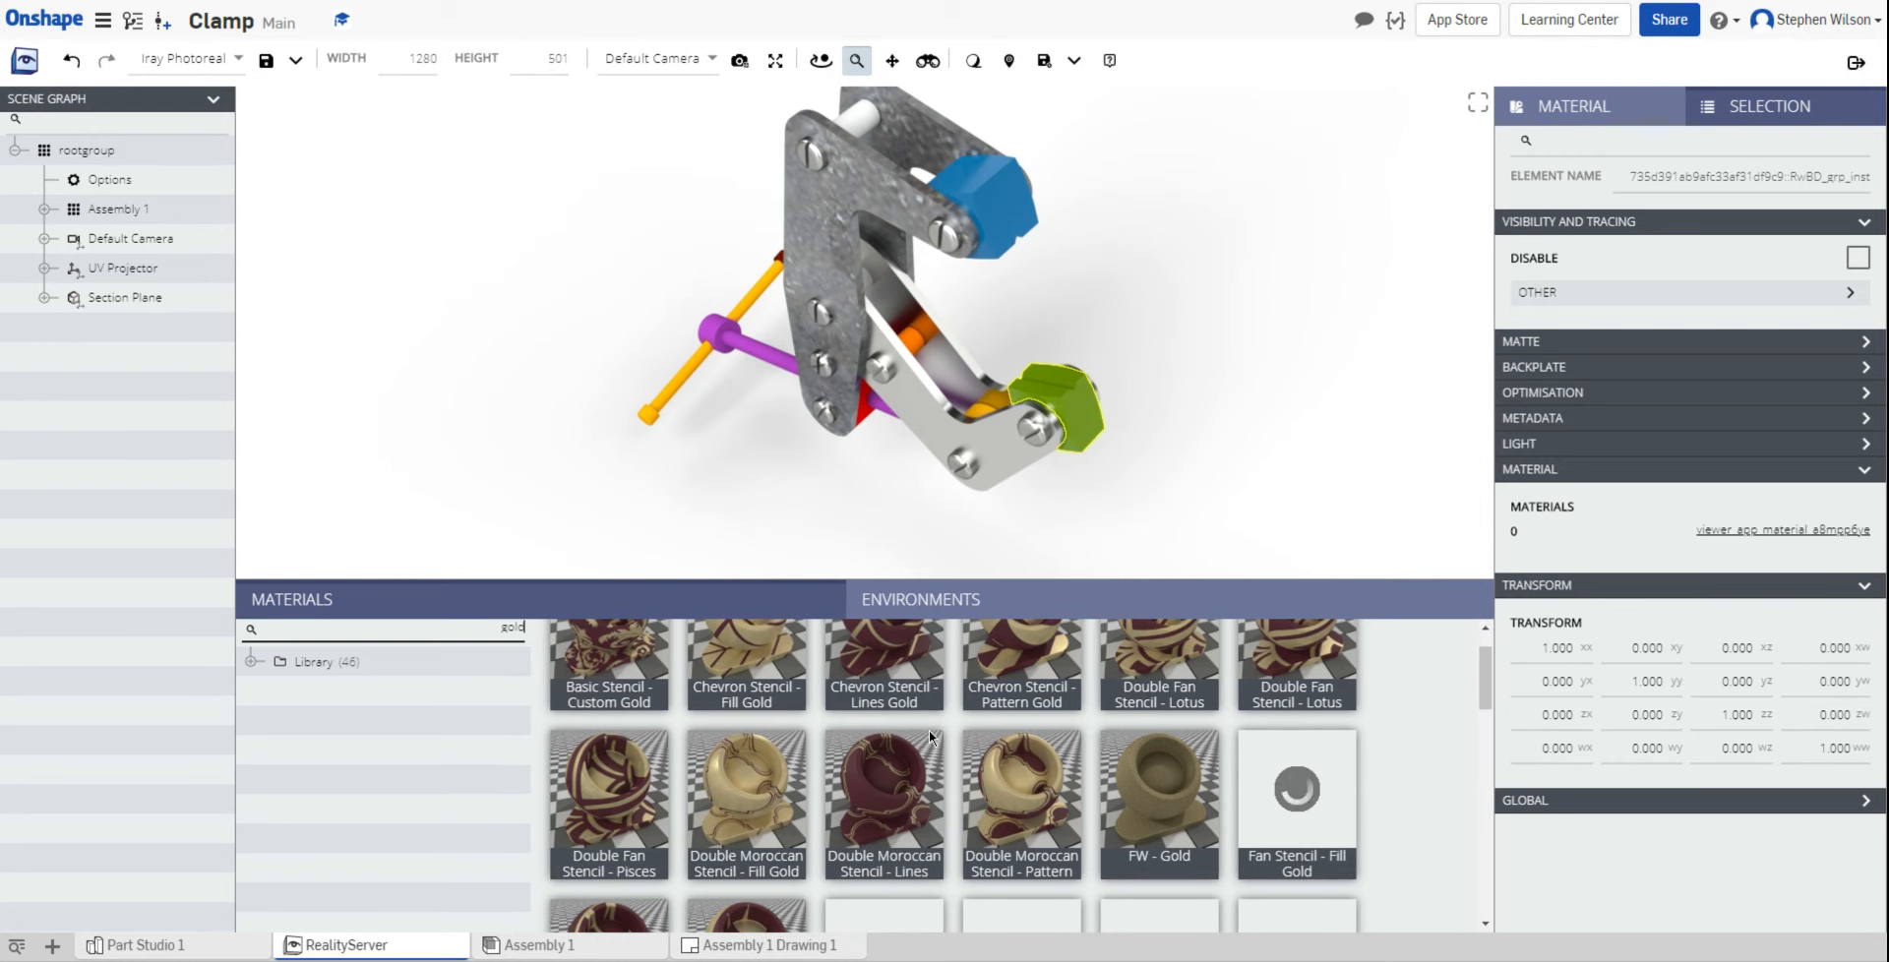
scroll(1066, 735, "down", 1)
scroll(1067, 735, "down", 2)
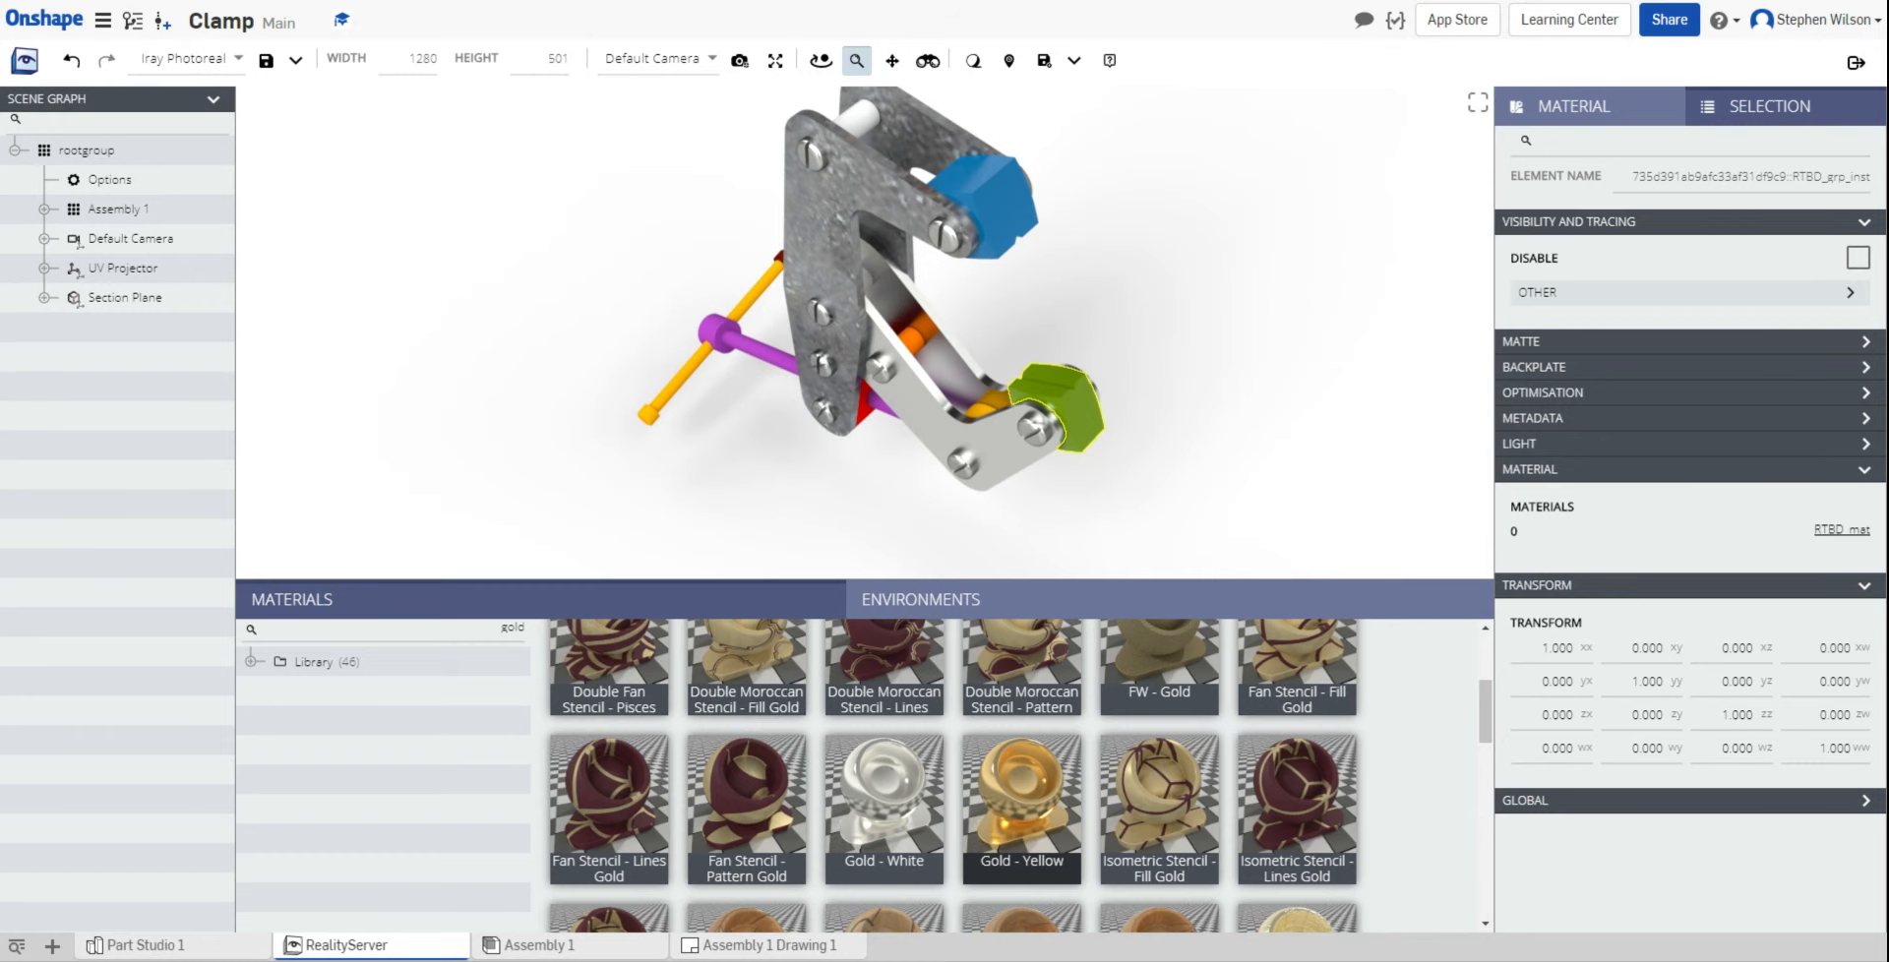
scroll(952, 775, "up", 3)
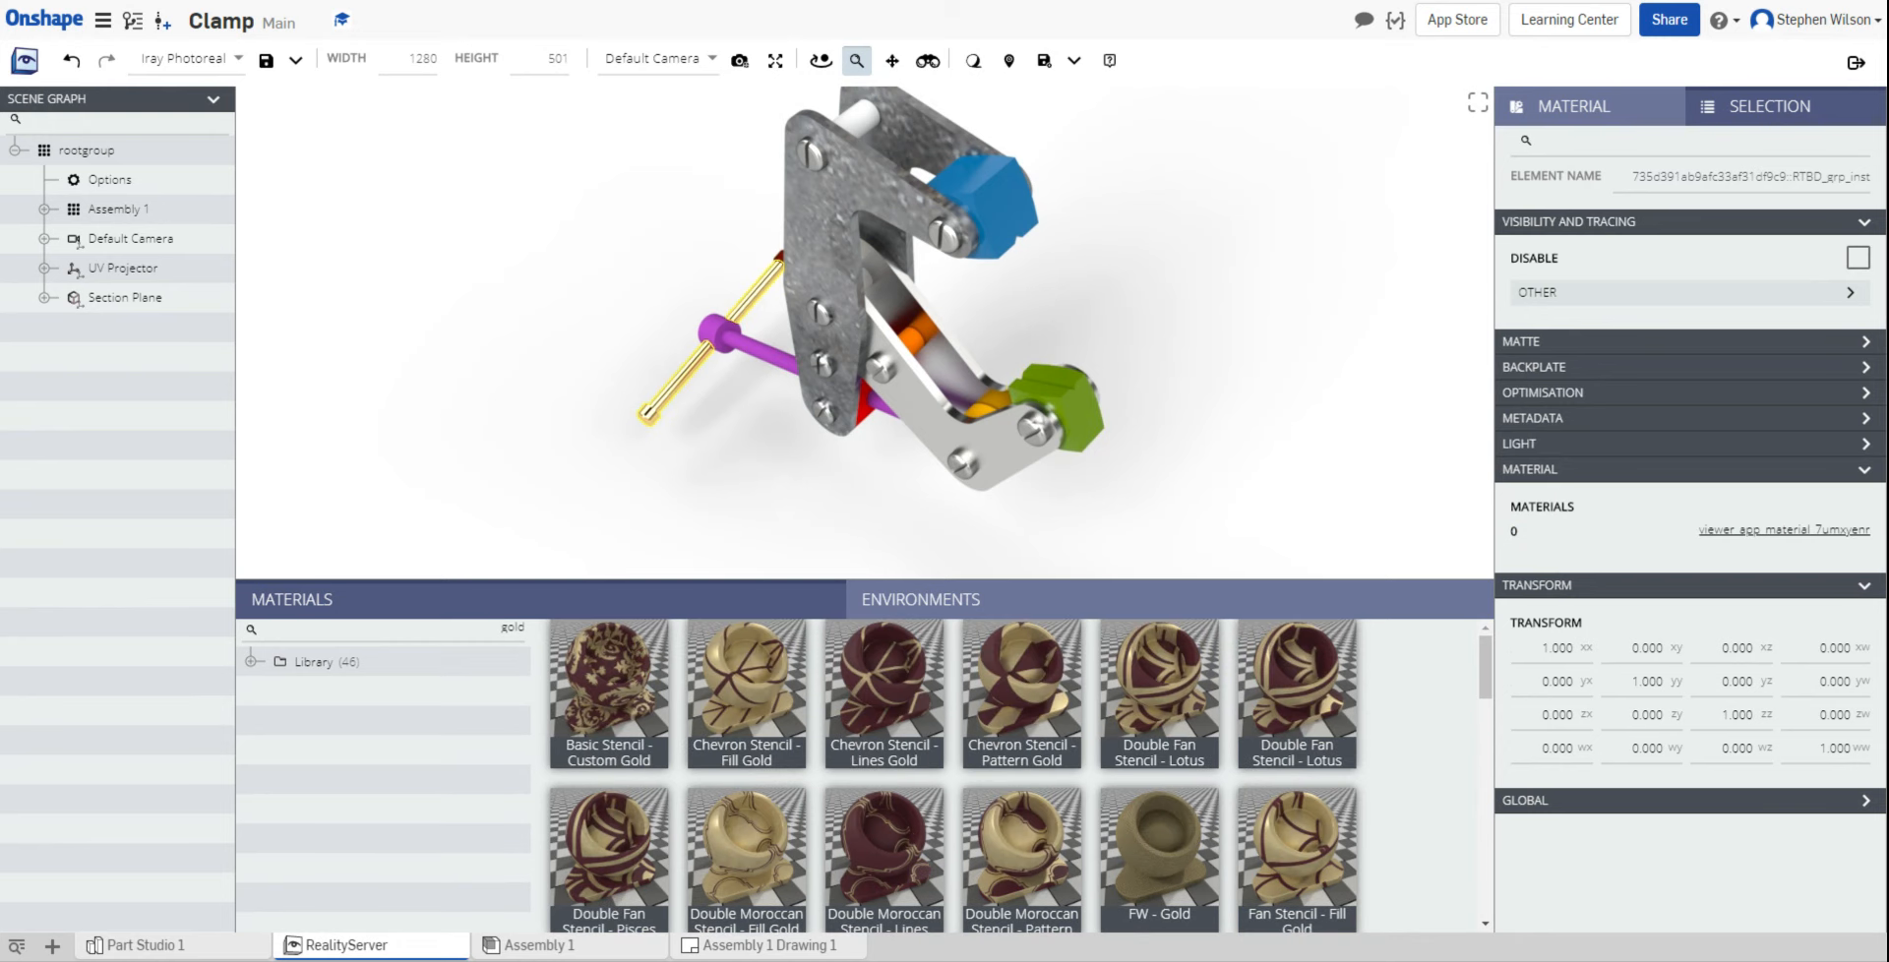
Step: Search materials for 'steel' and apply a steel material to the purple shaft
double_click(505, 629)
type("steel")
key("Return")
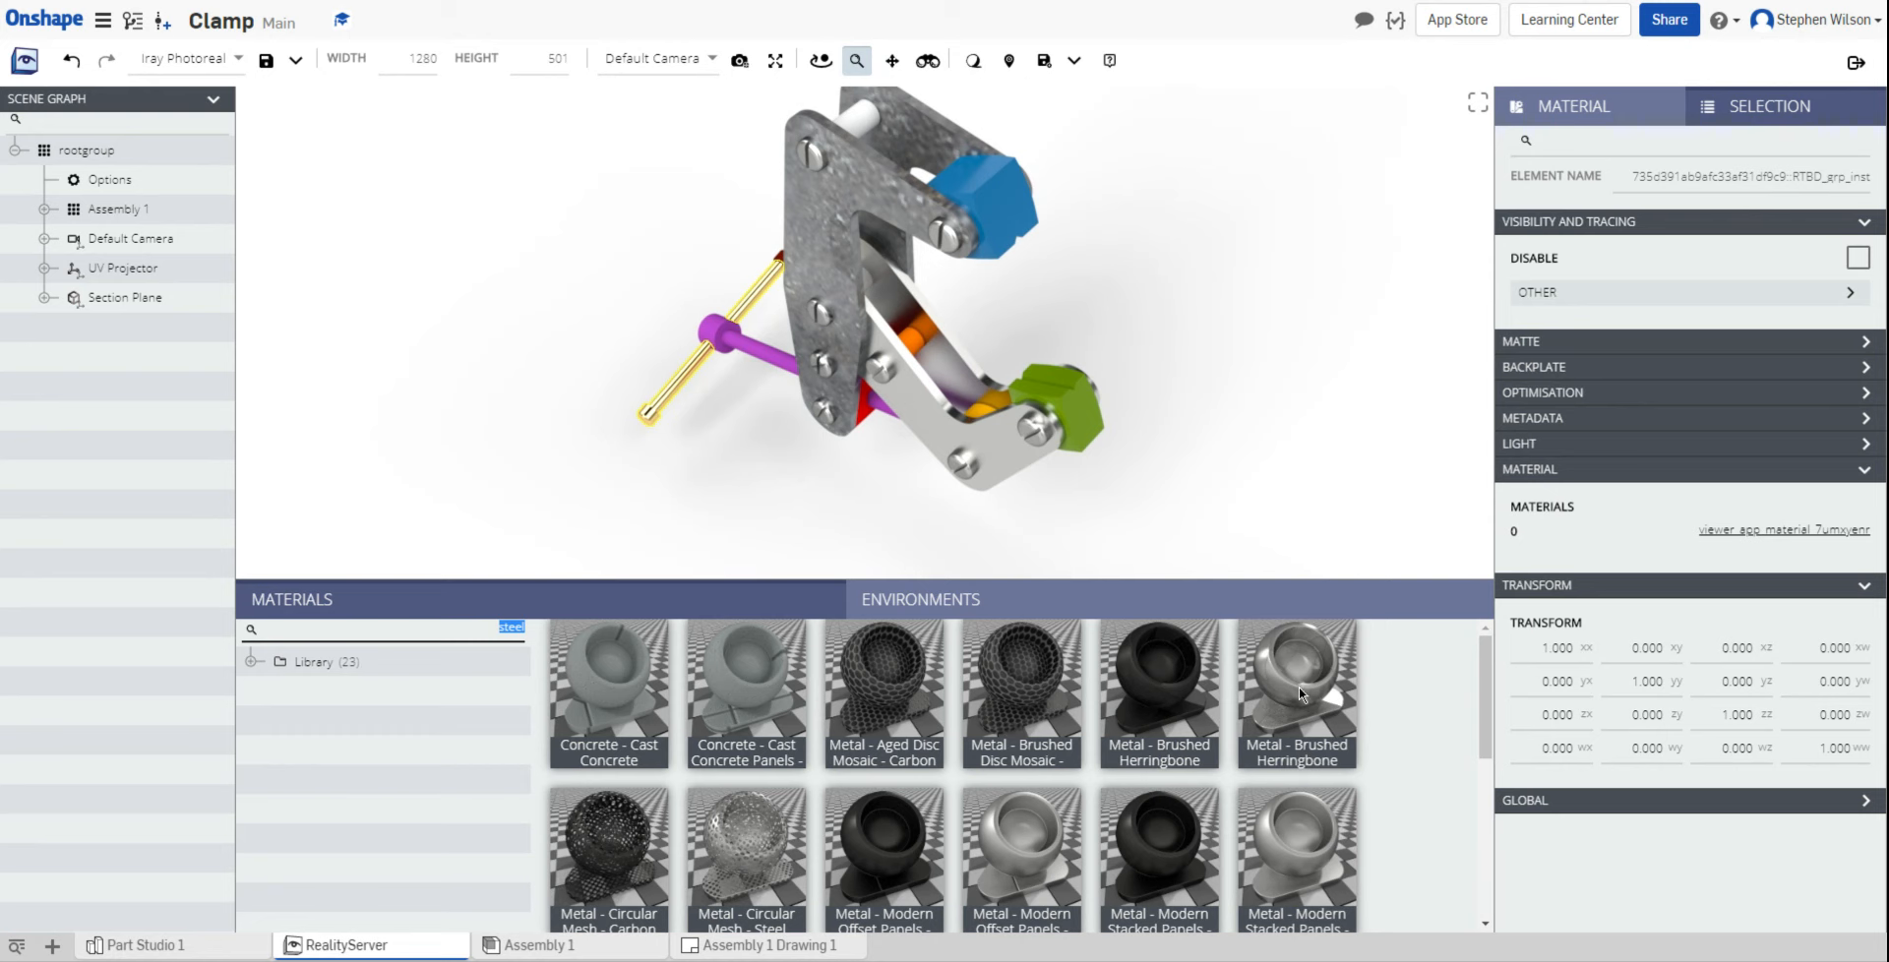
scroll(1159, 689, "down", 3)
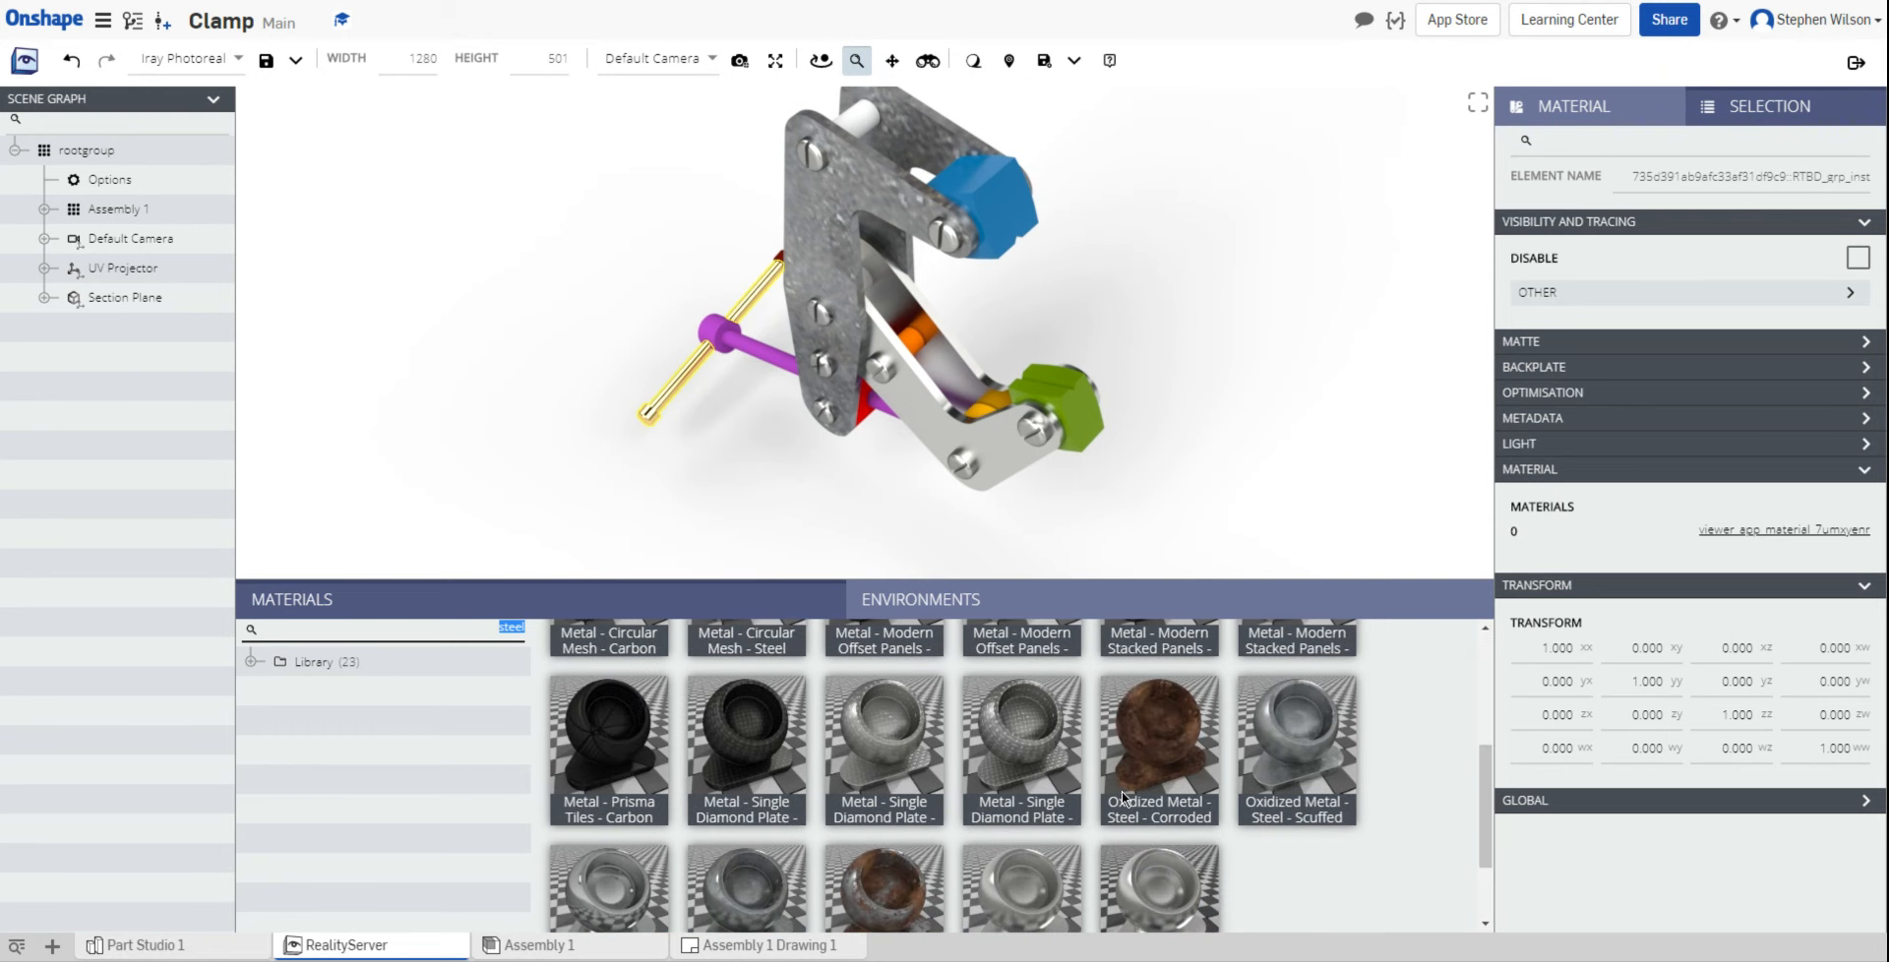
left_click(1328, 773)
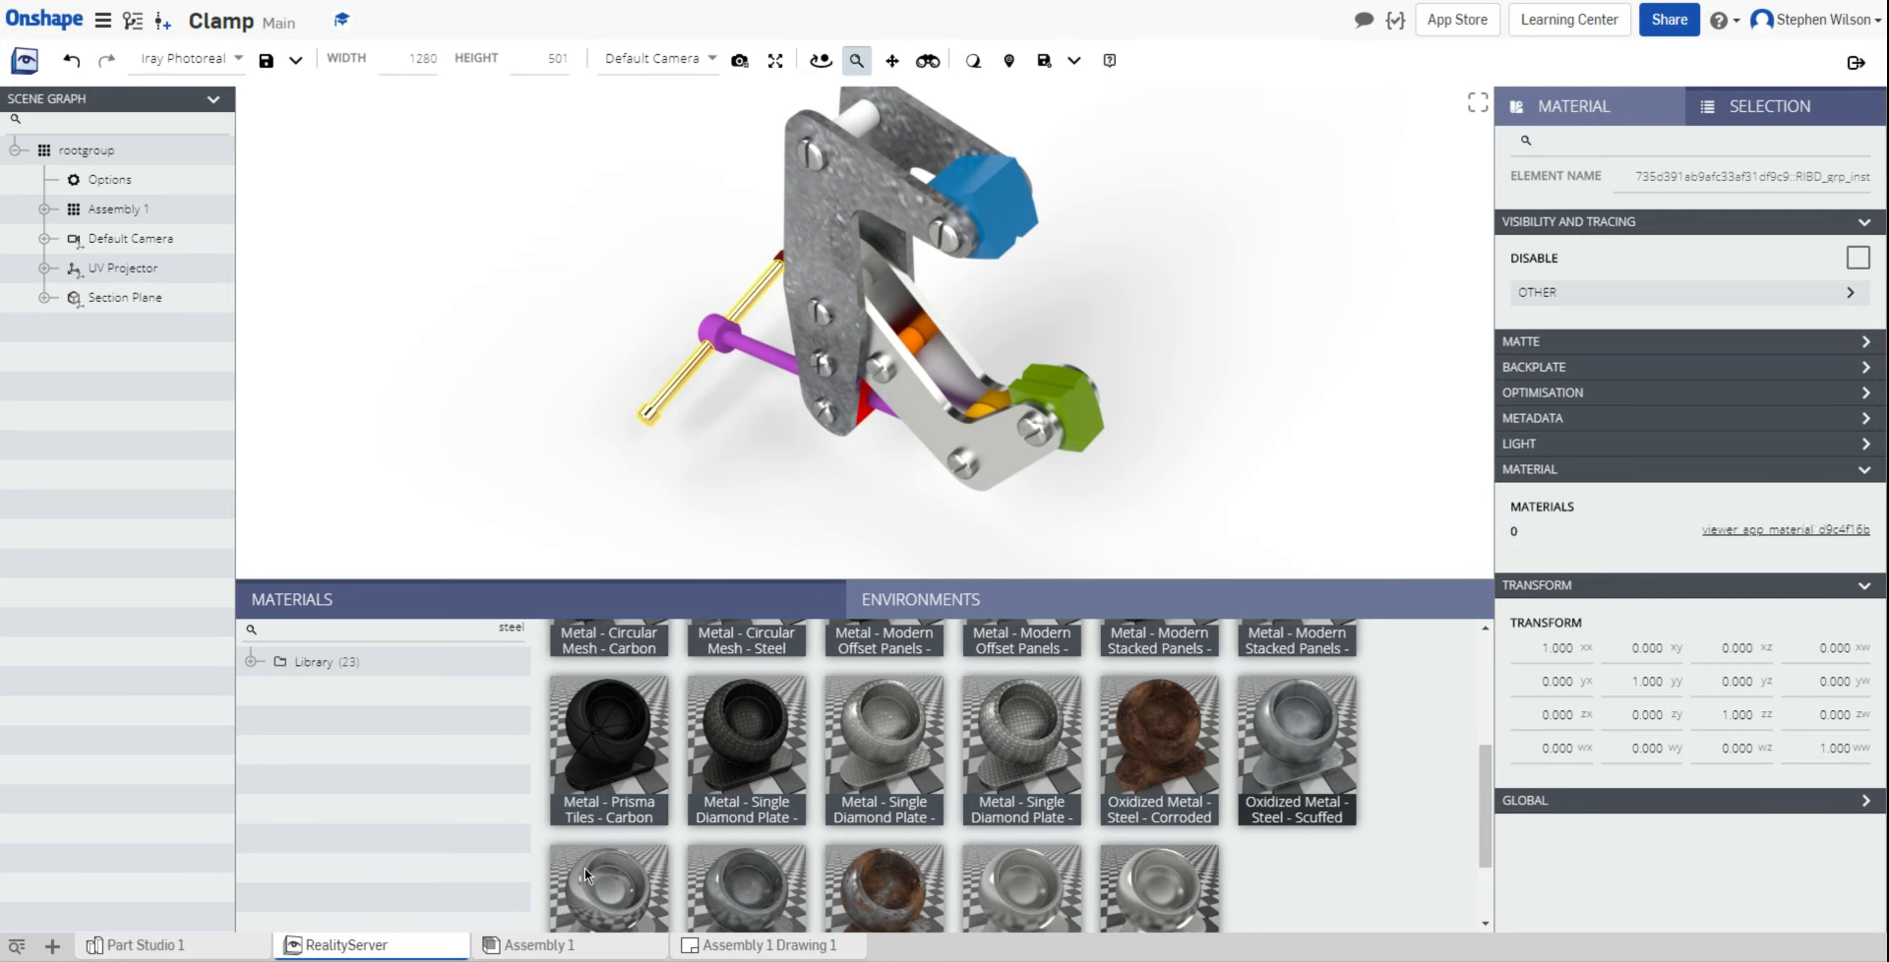
scroll(644, 778, "up", 3)
scroll(644, 774, "up", 1)
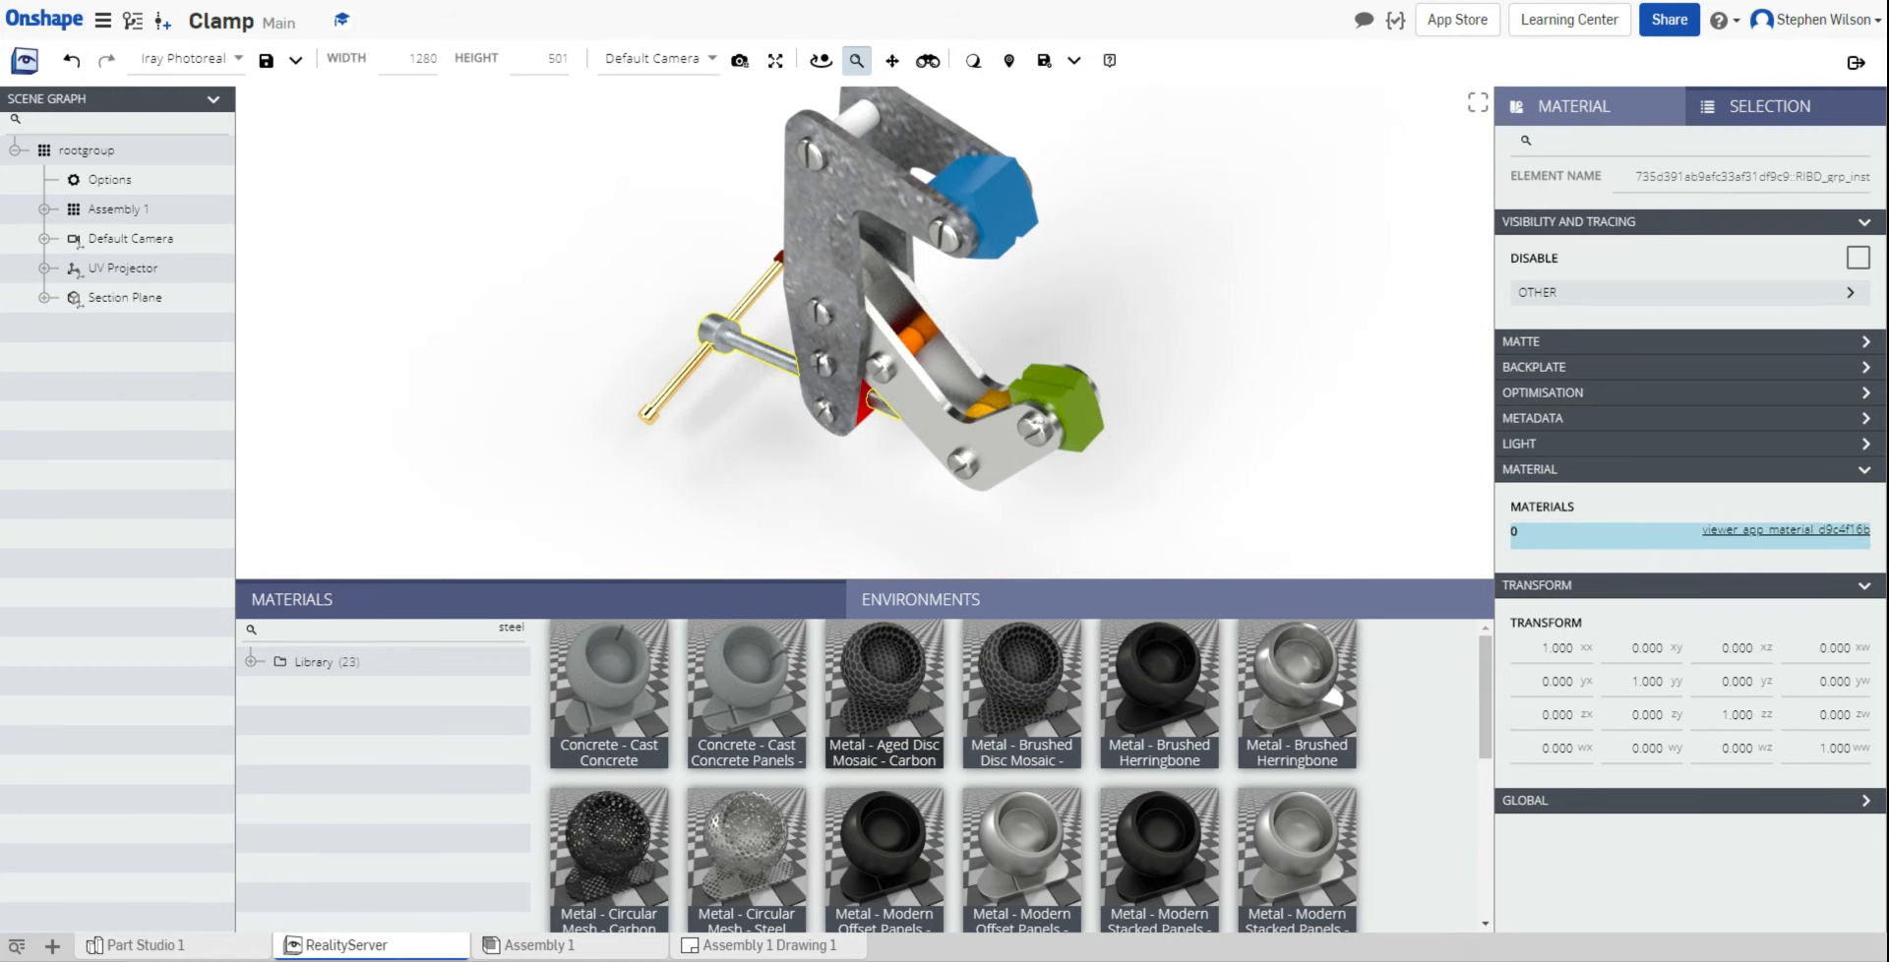
Step: Clear the selection and select the orange part of the clamp
left_click(848, 542)
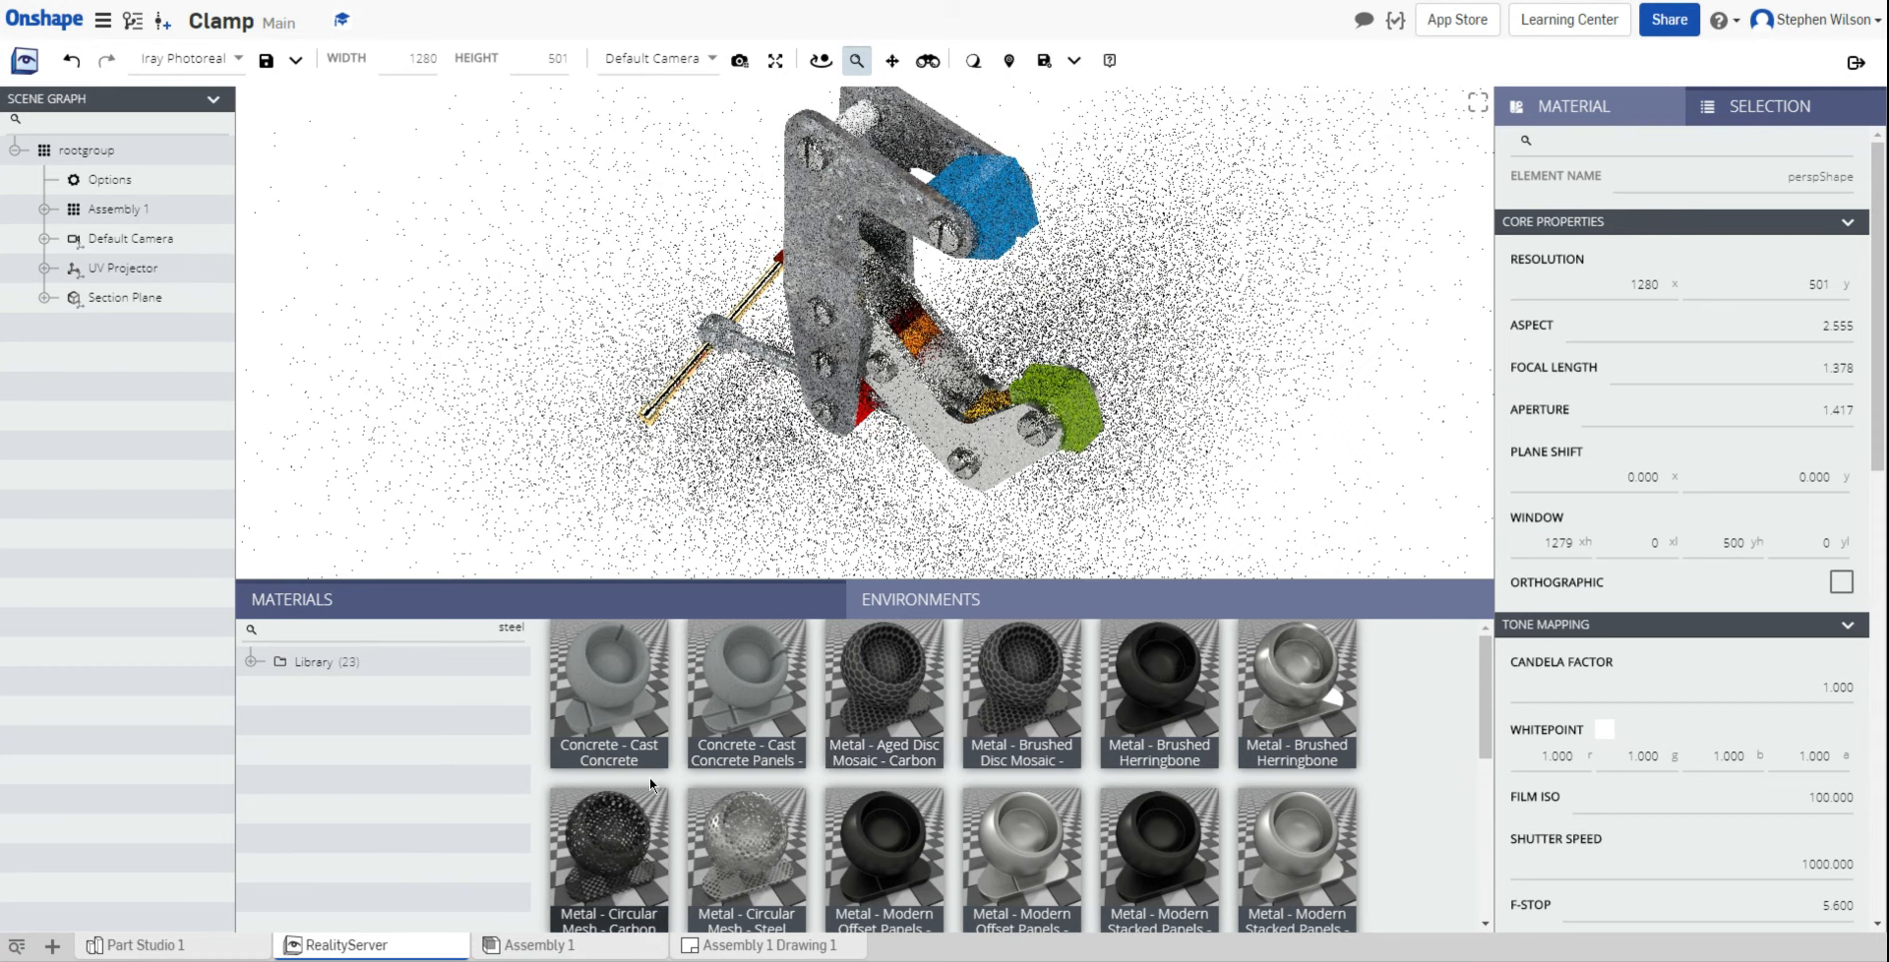
left_click(912, 343)
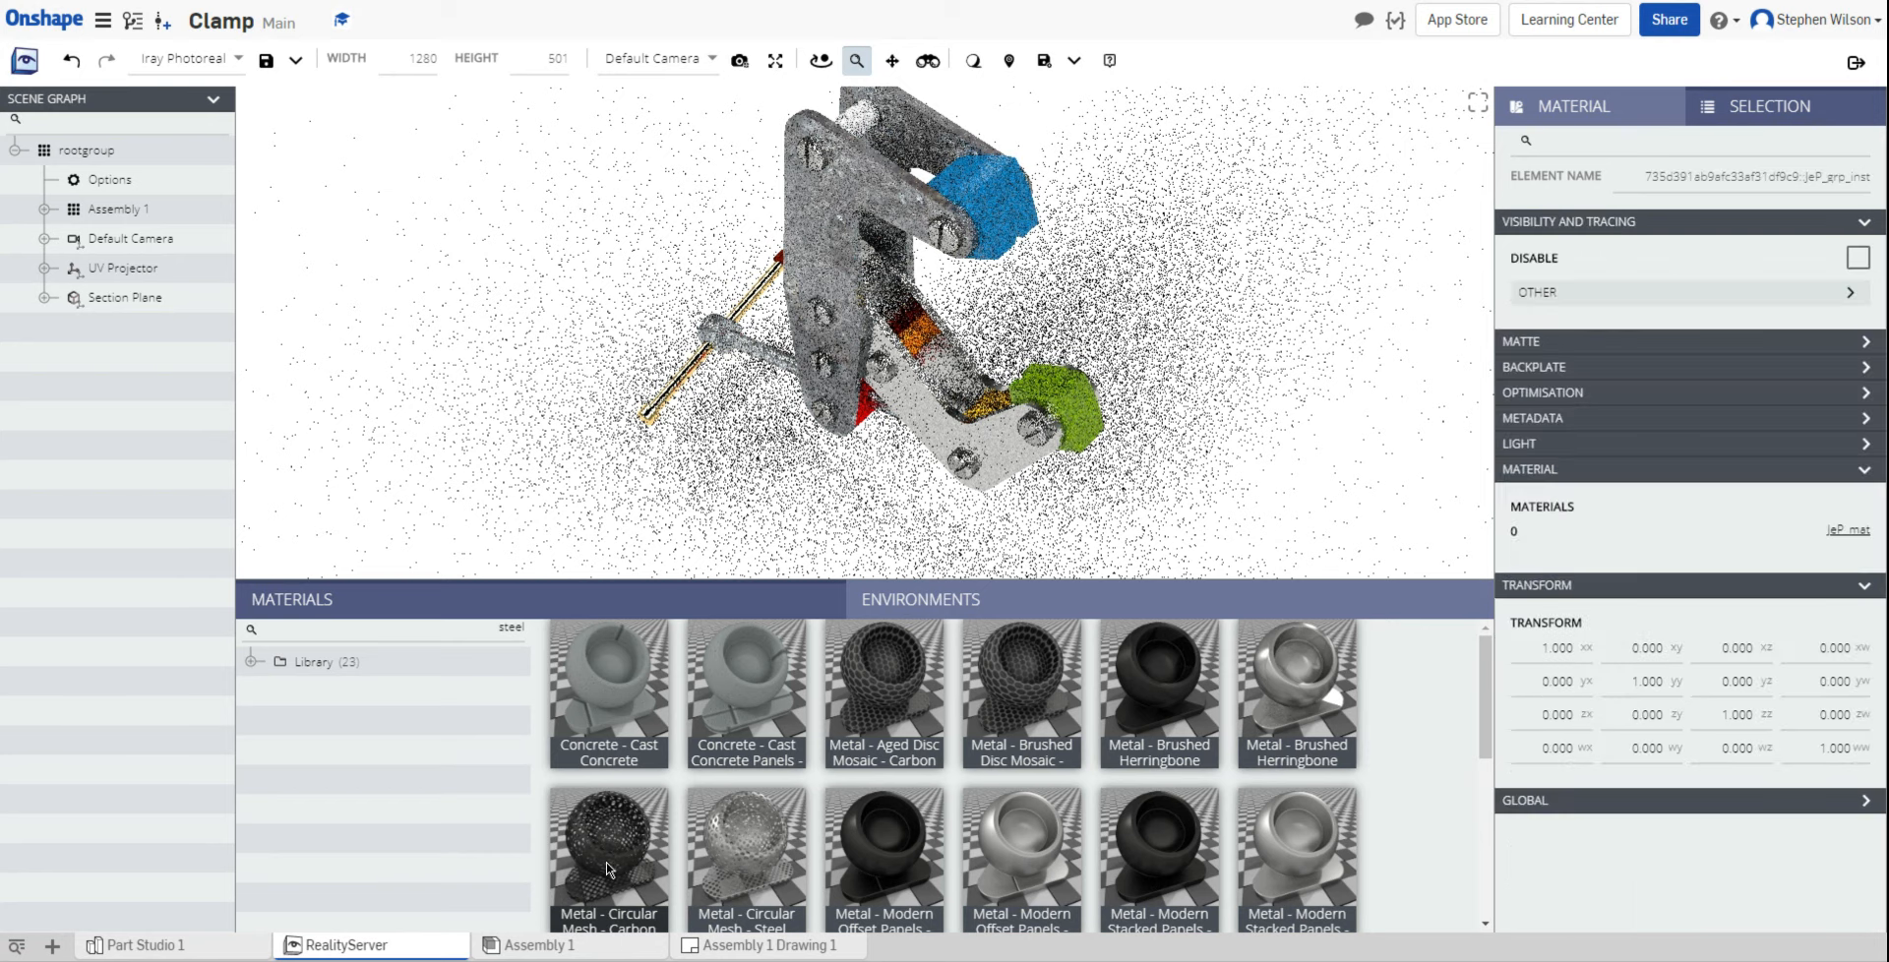
double_click(513, 626)
Step: Search for 'brass' and apply a brass material to the selected orange part
type("brass")
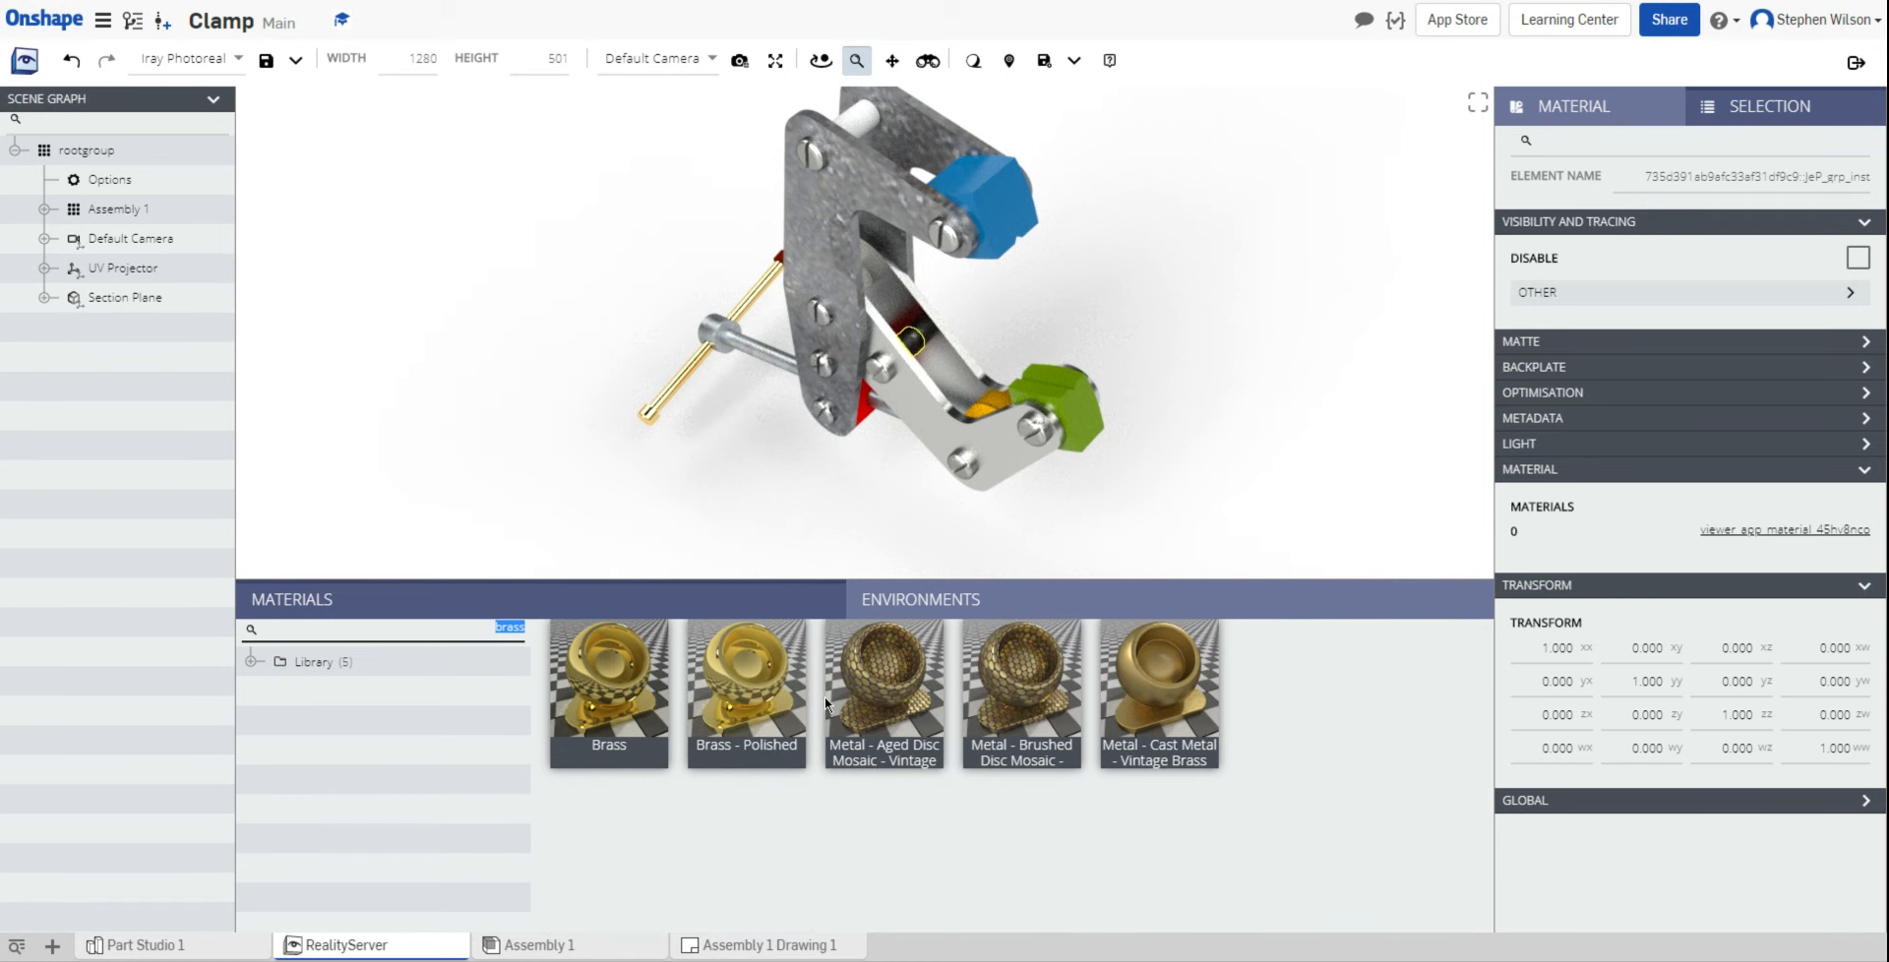
left_click_drag(907, 712, 982, 404)
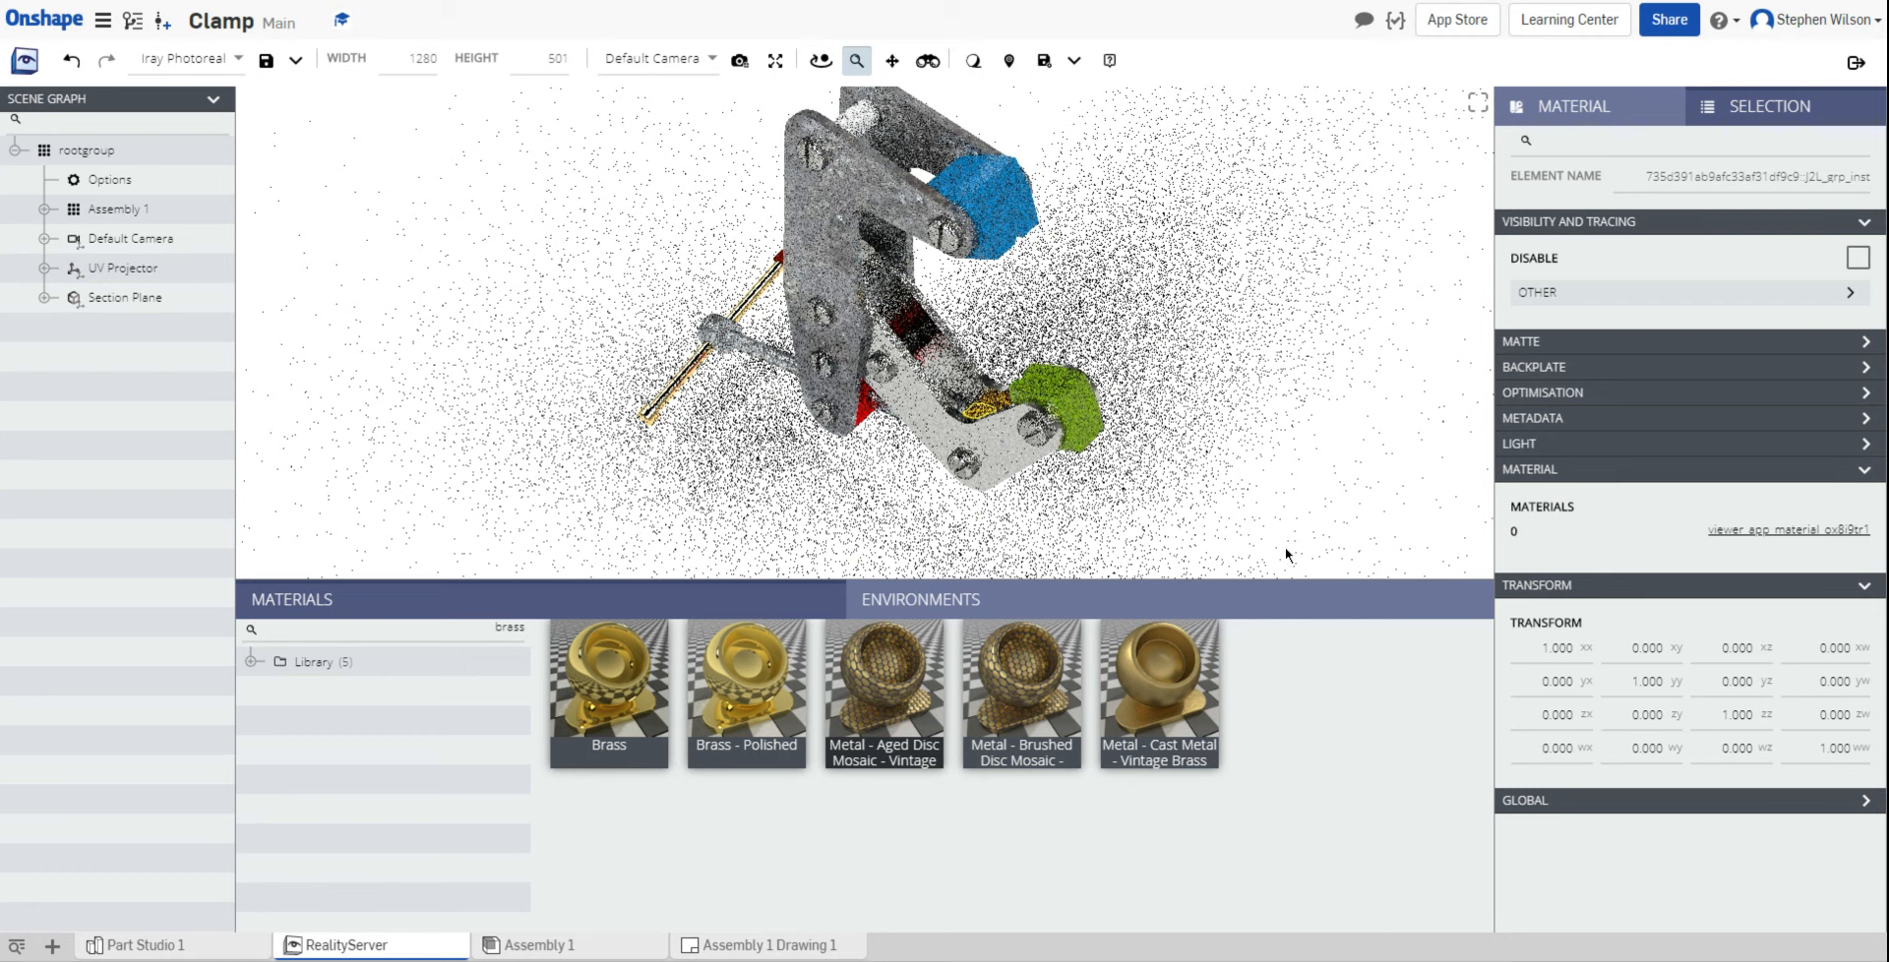
left_click(506, 632)
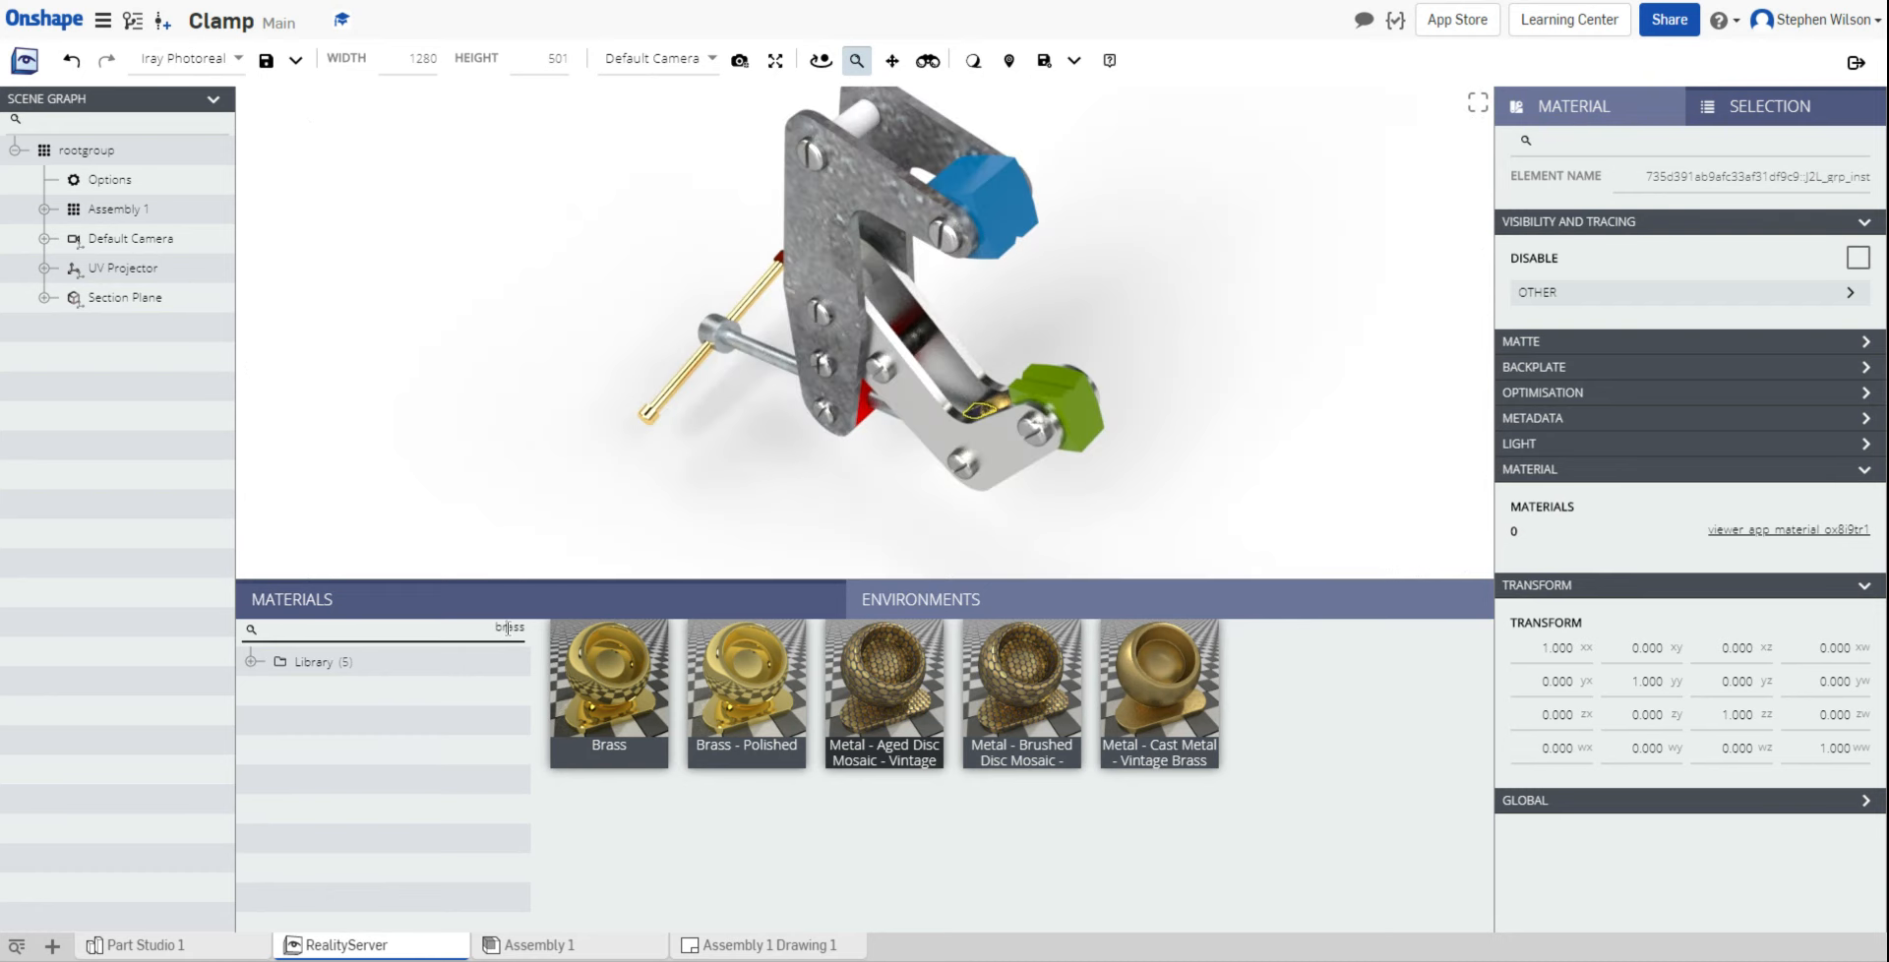
double_click(508, 628)
Step: Apply Copper - Polished to the small top pin and bring up the render-save choices
key("Return")
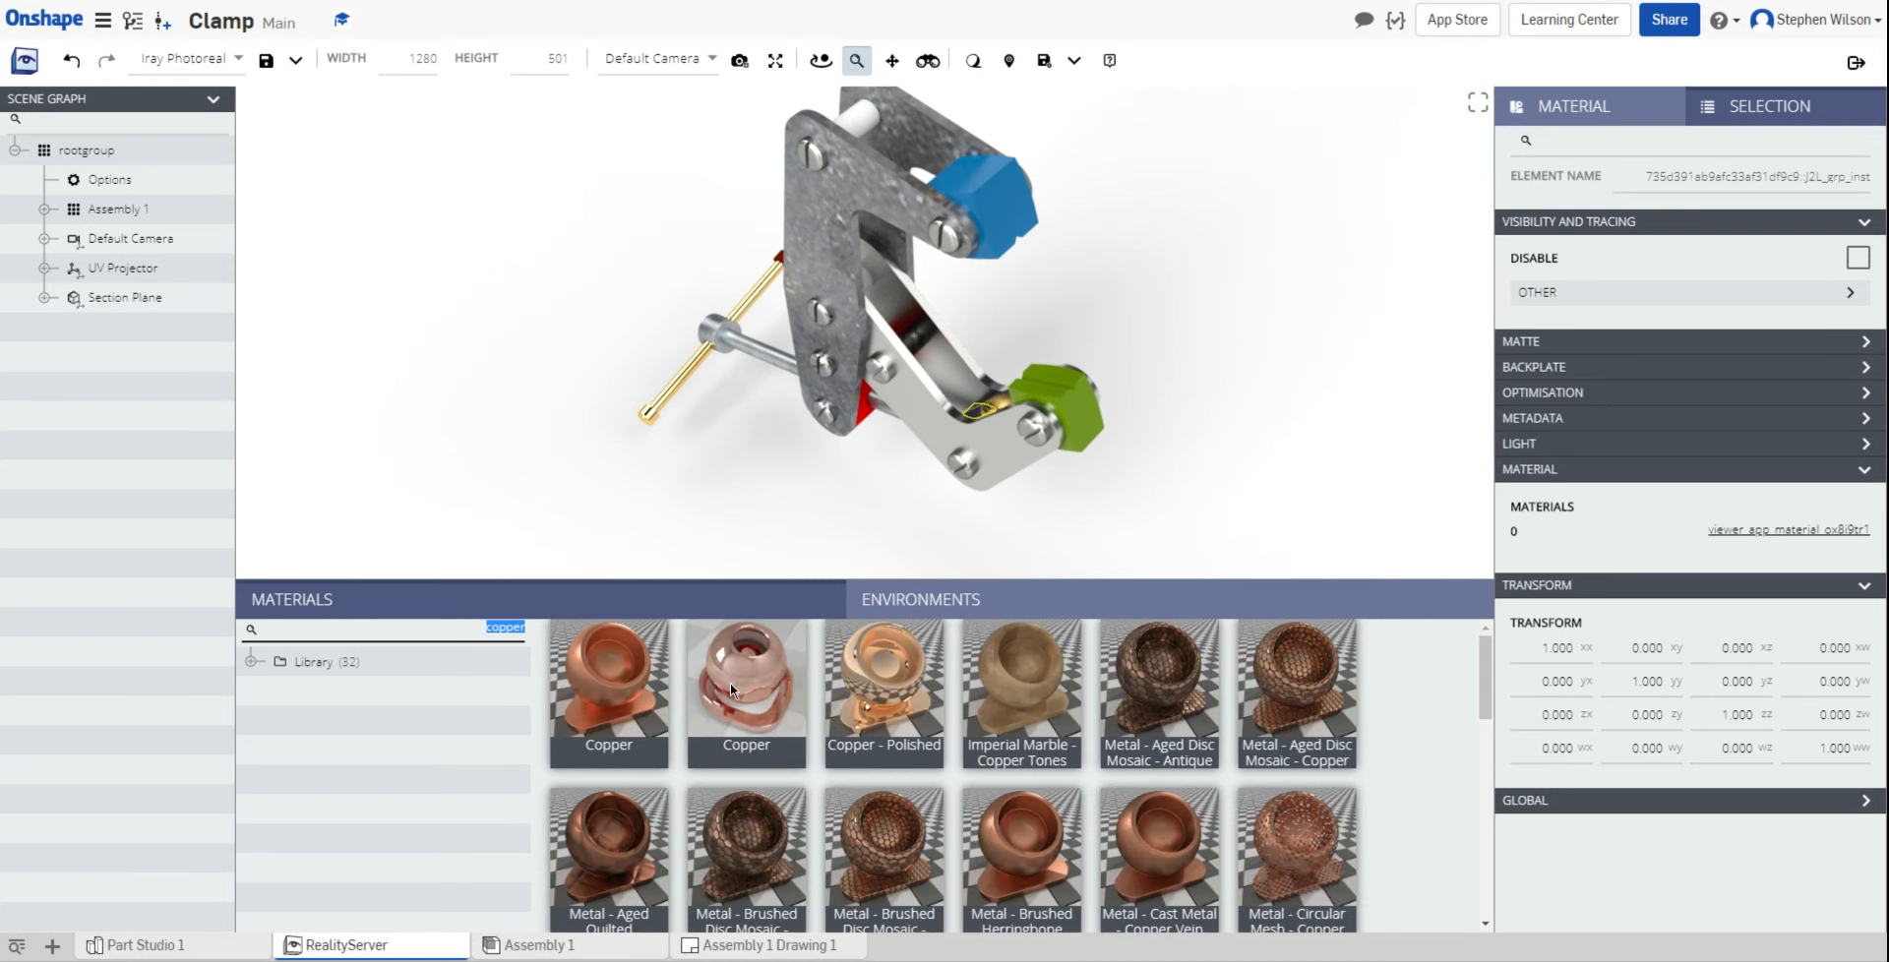
left_click(881, 704)
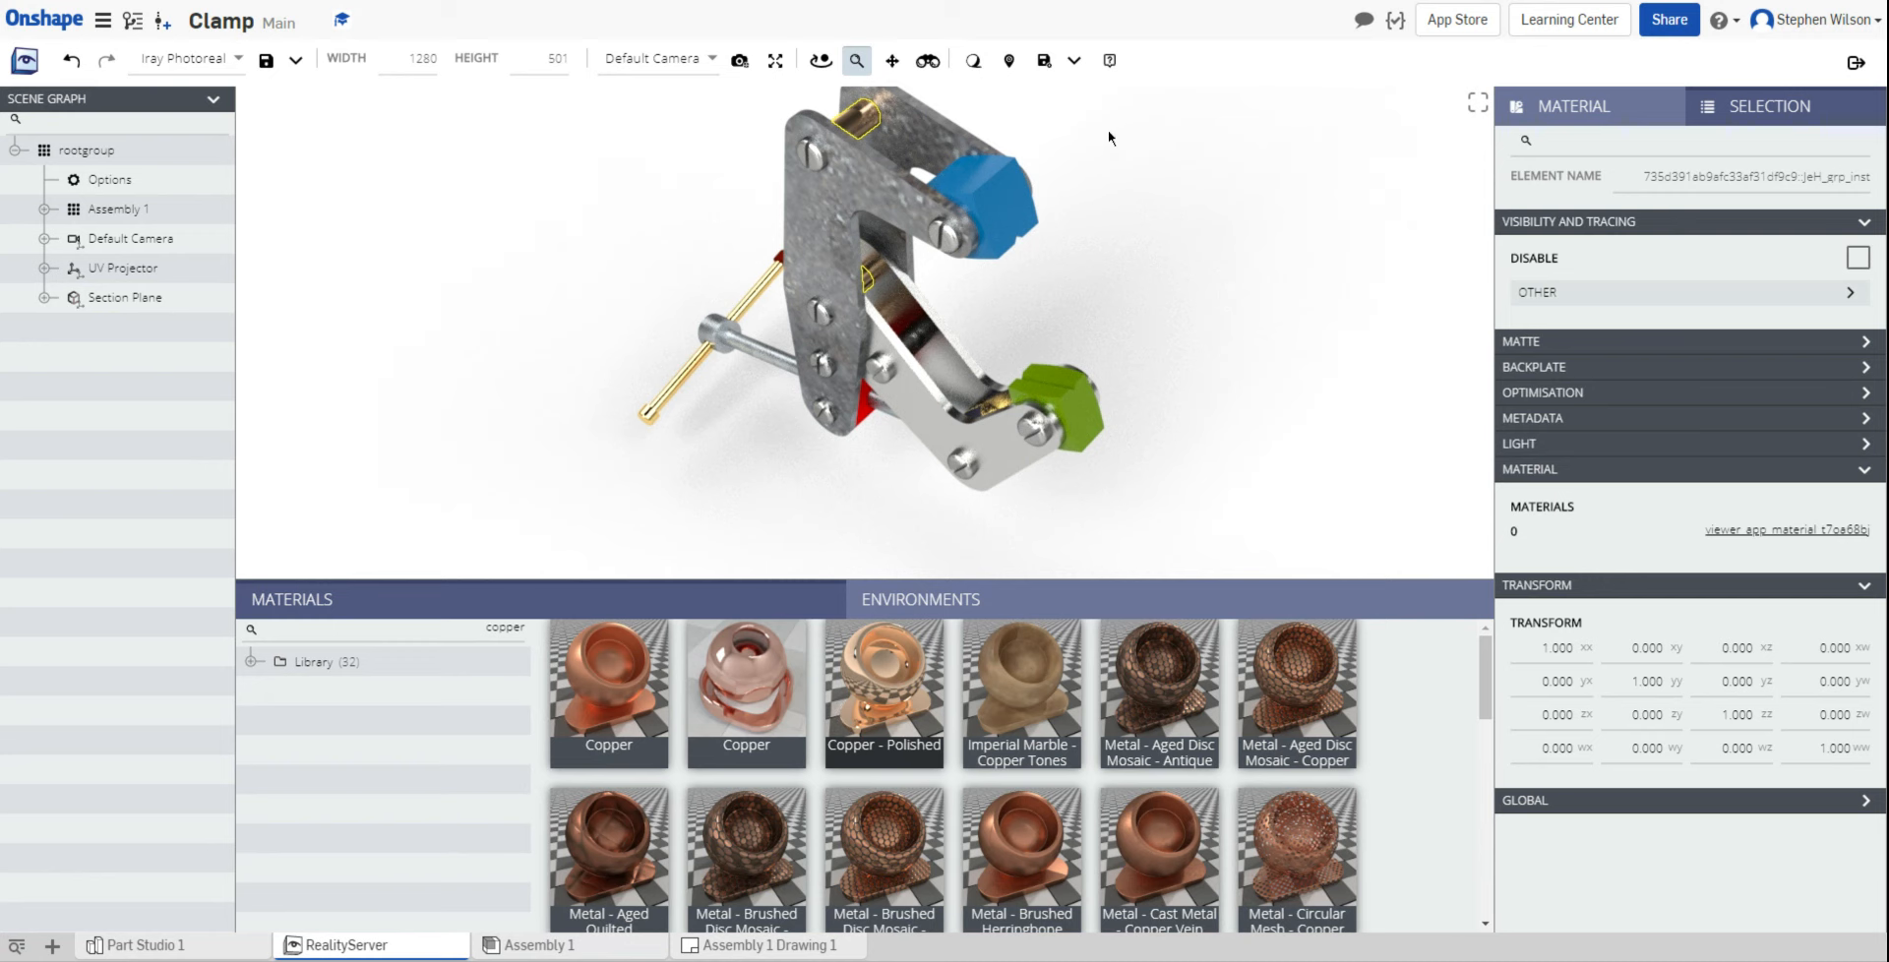
left_click(1075, 61)
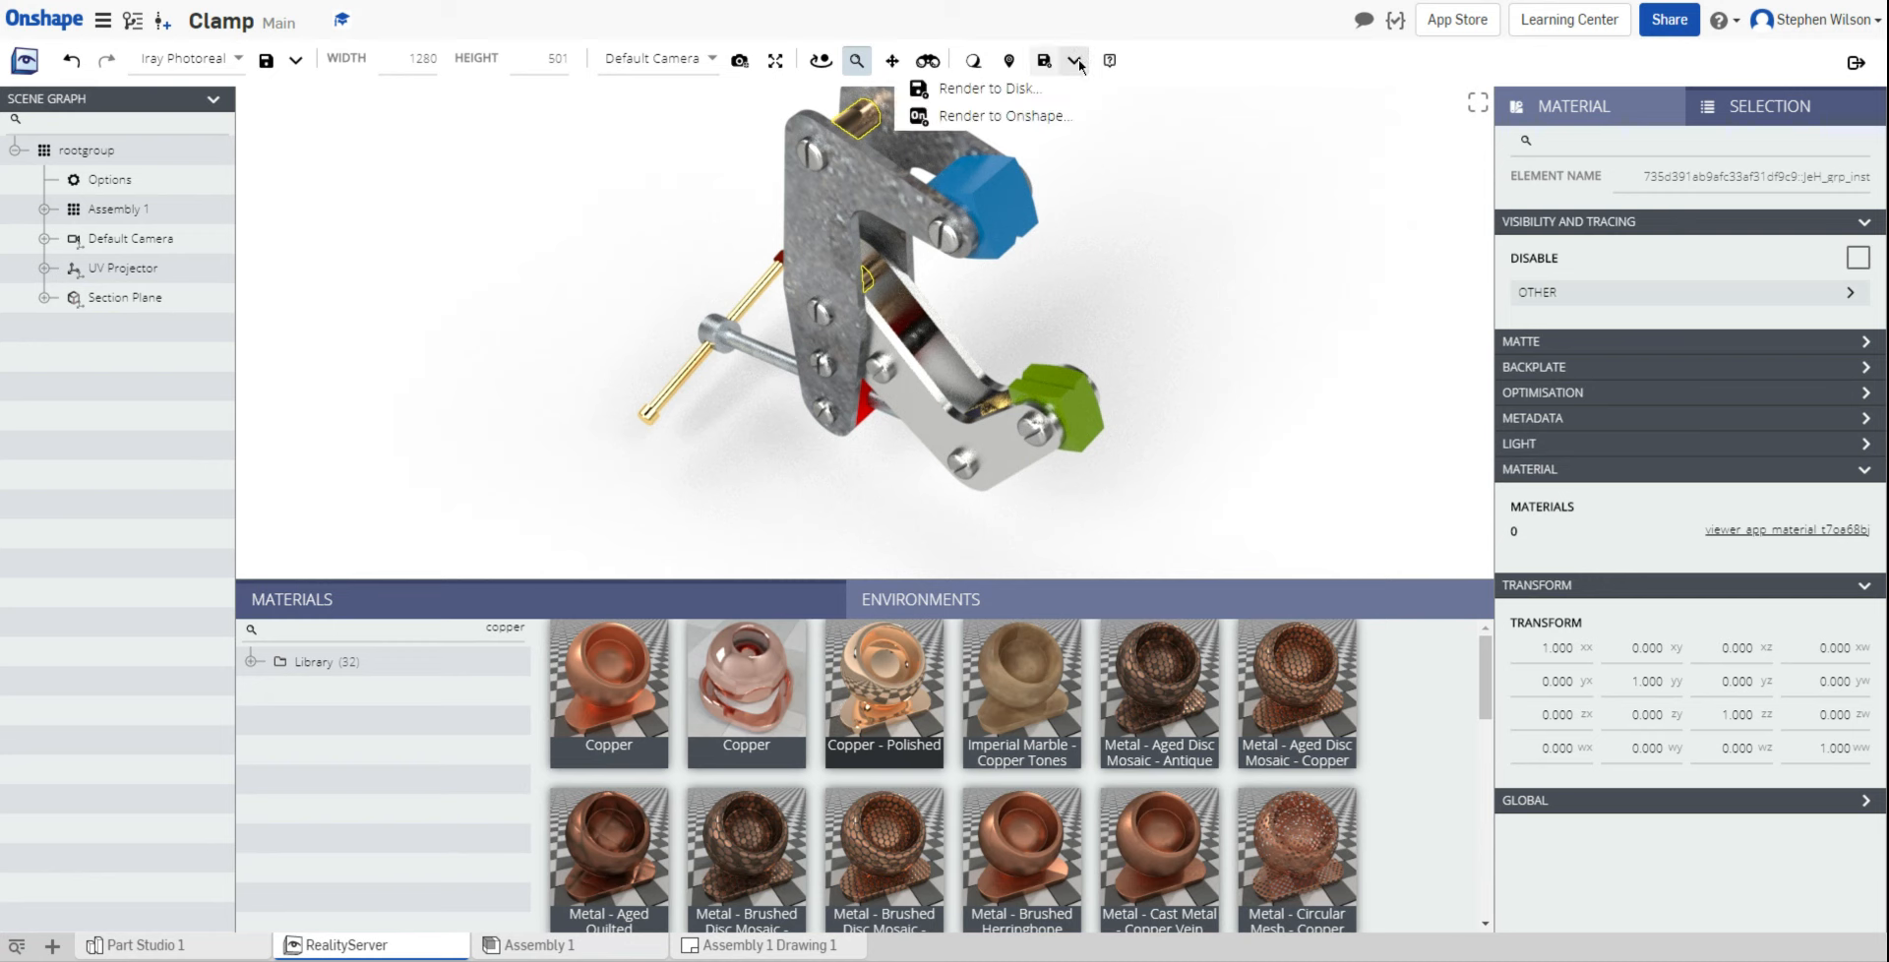
Step: Render the clamp into the Onshape document as a Medium-quality JPG
left_click(998, 115)
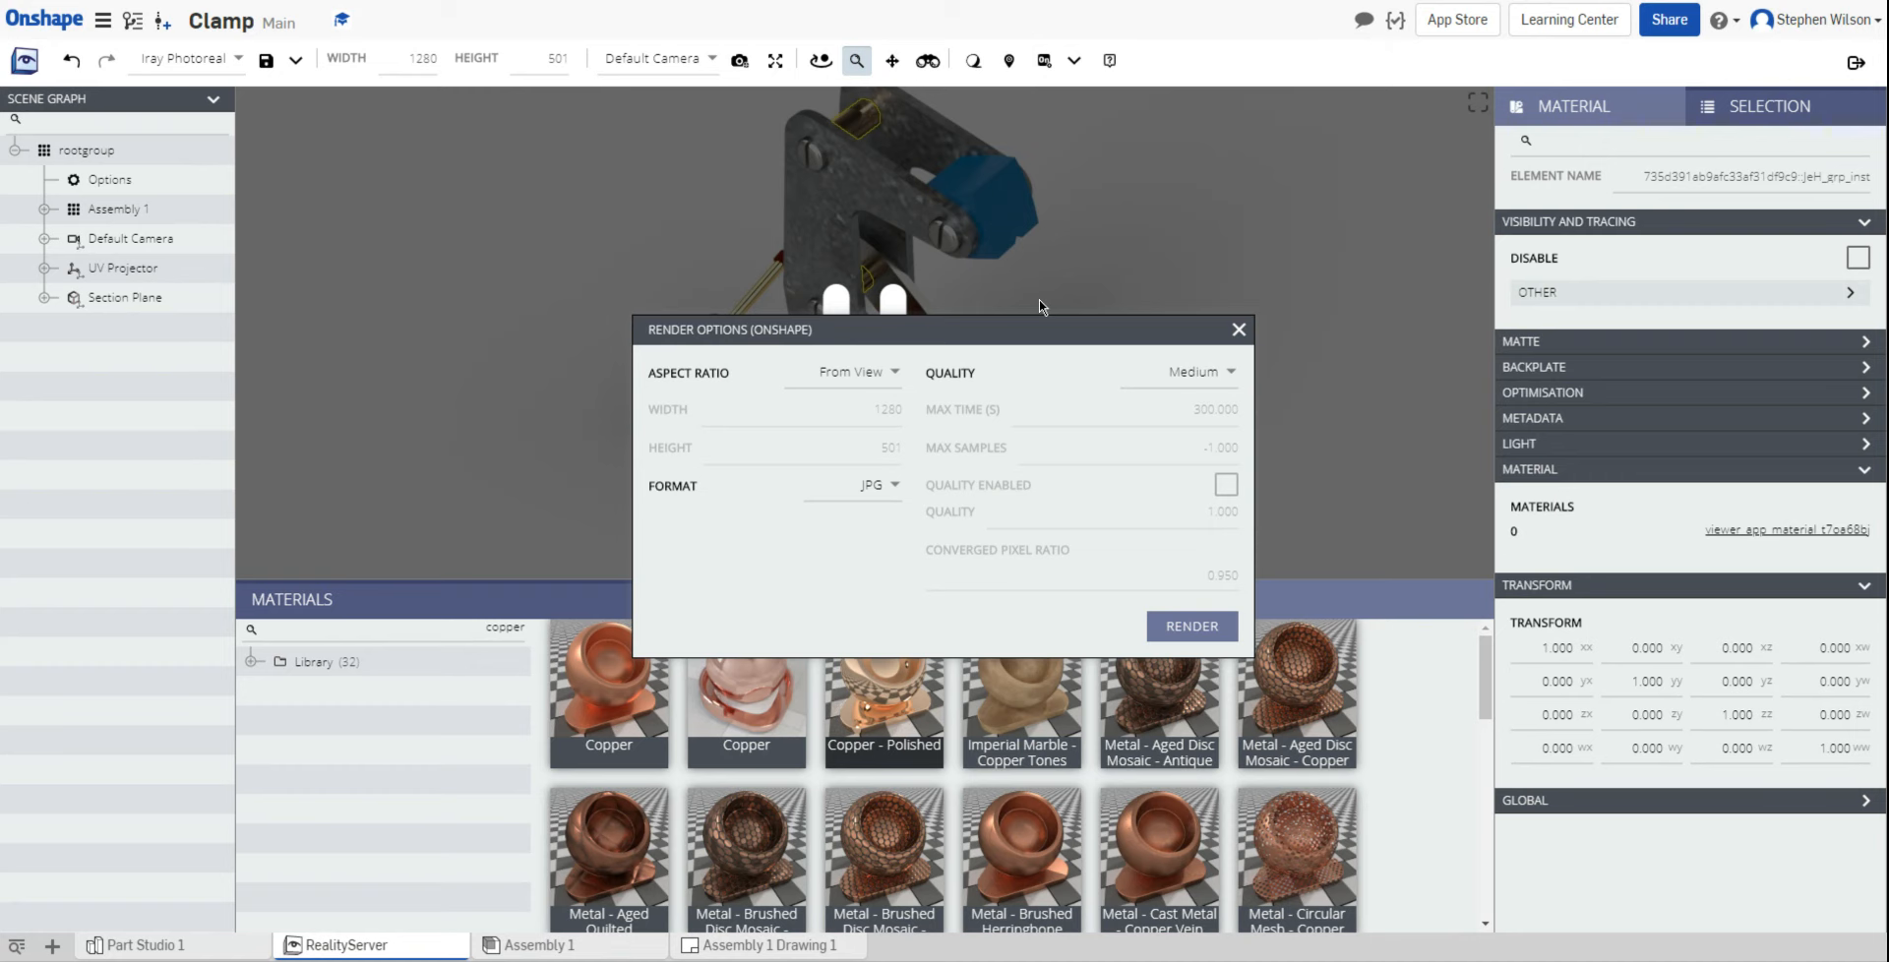
left_click(1199, 630)
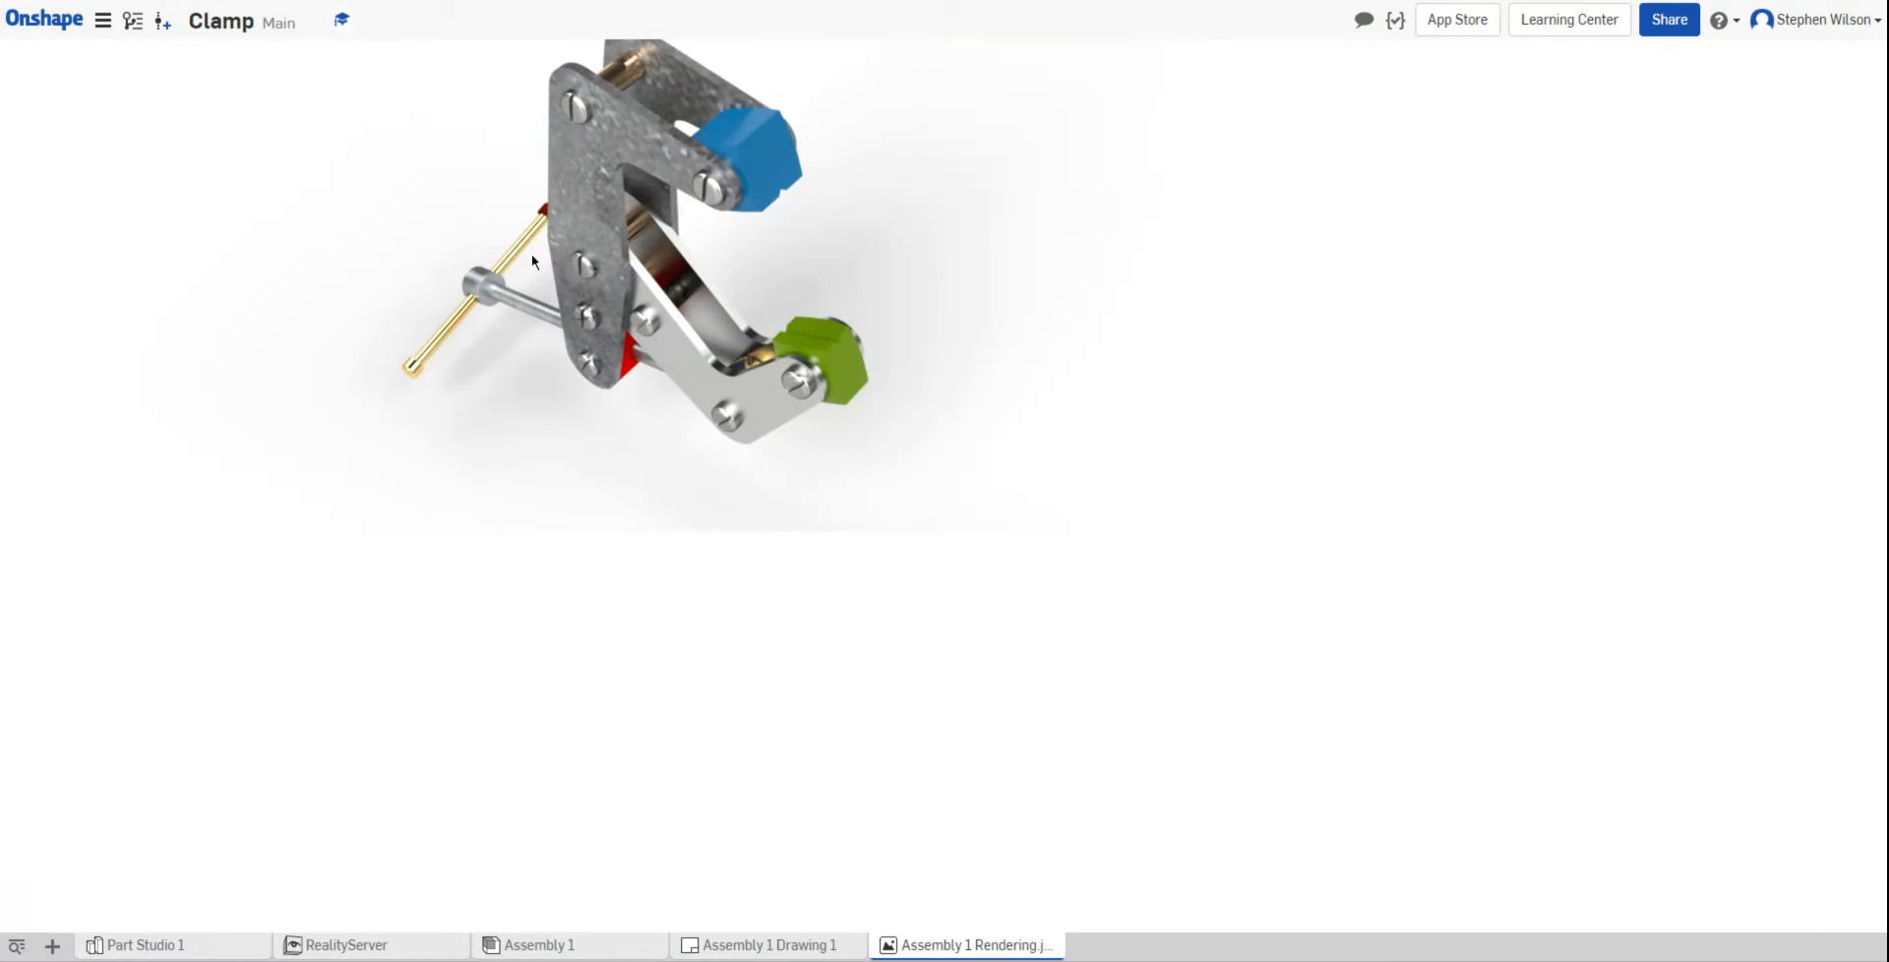
Step: Back in the RealityServer scene, close the leftover Render Options dialog
left_click(783, 953)
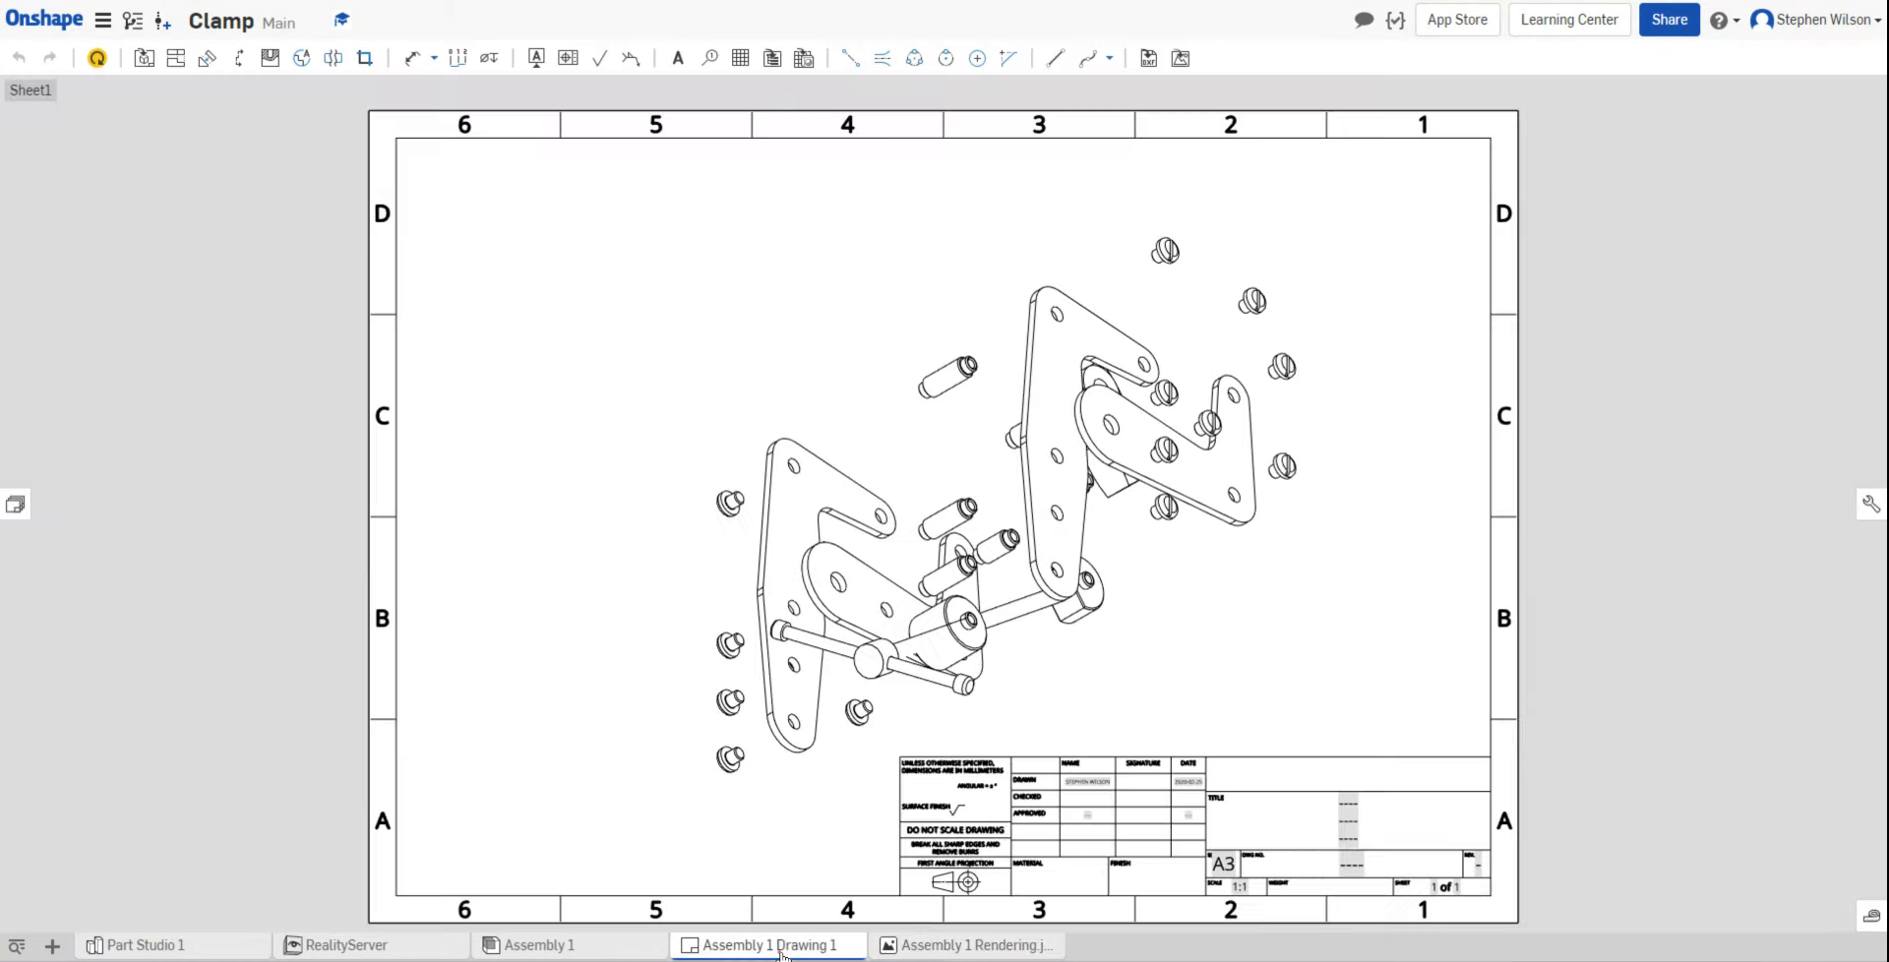
left_click(349, 947)
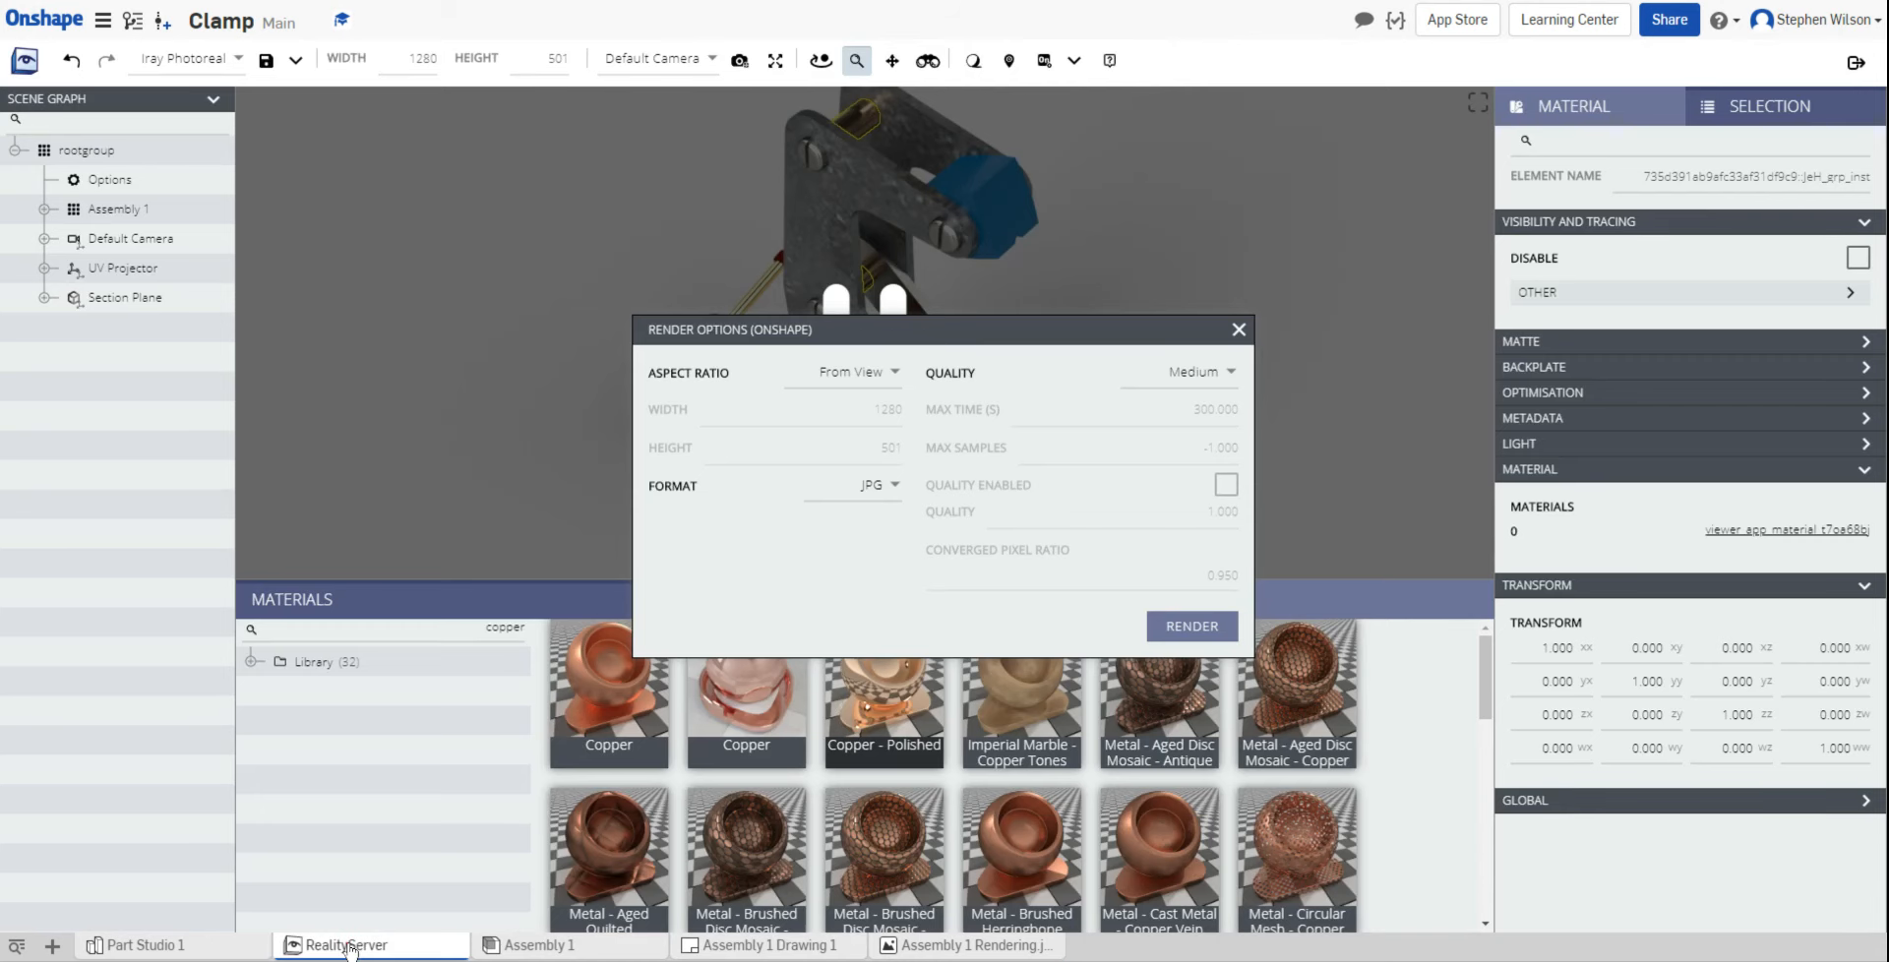
left_click(1237, 331)
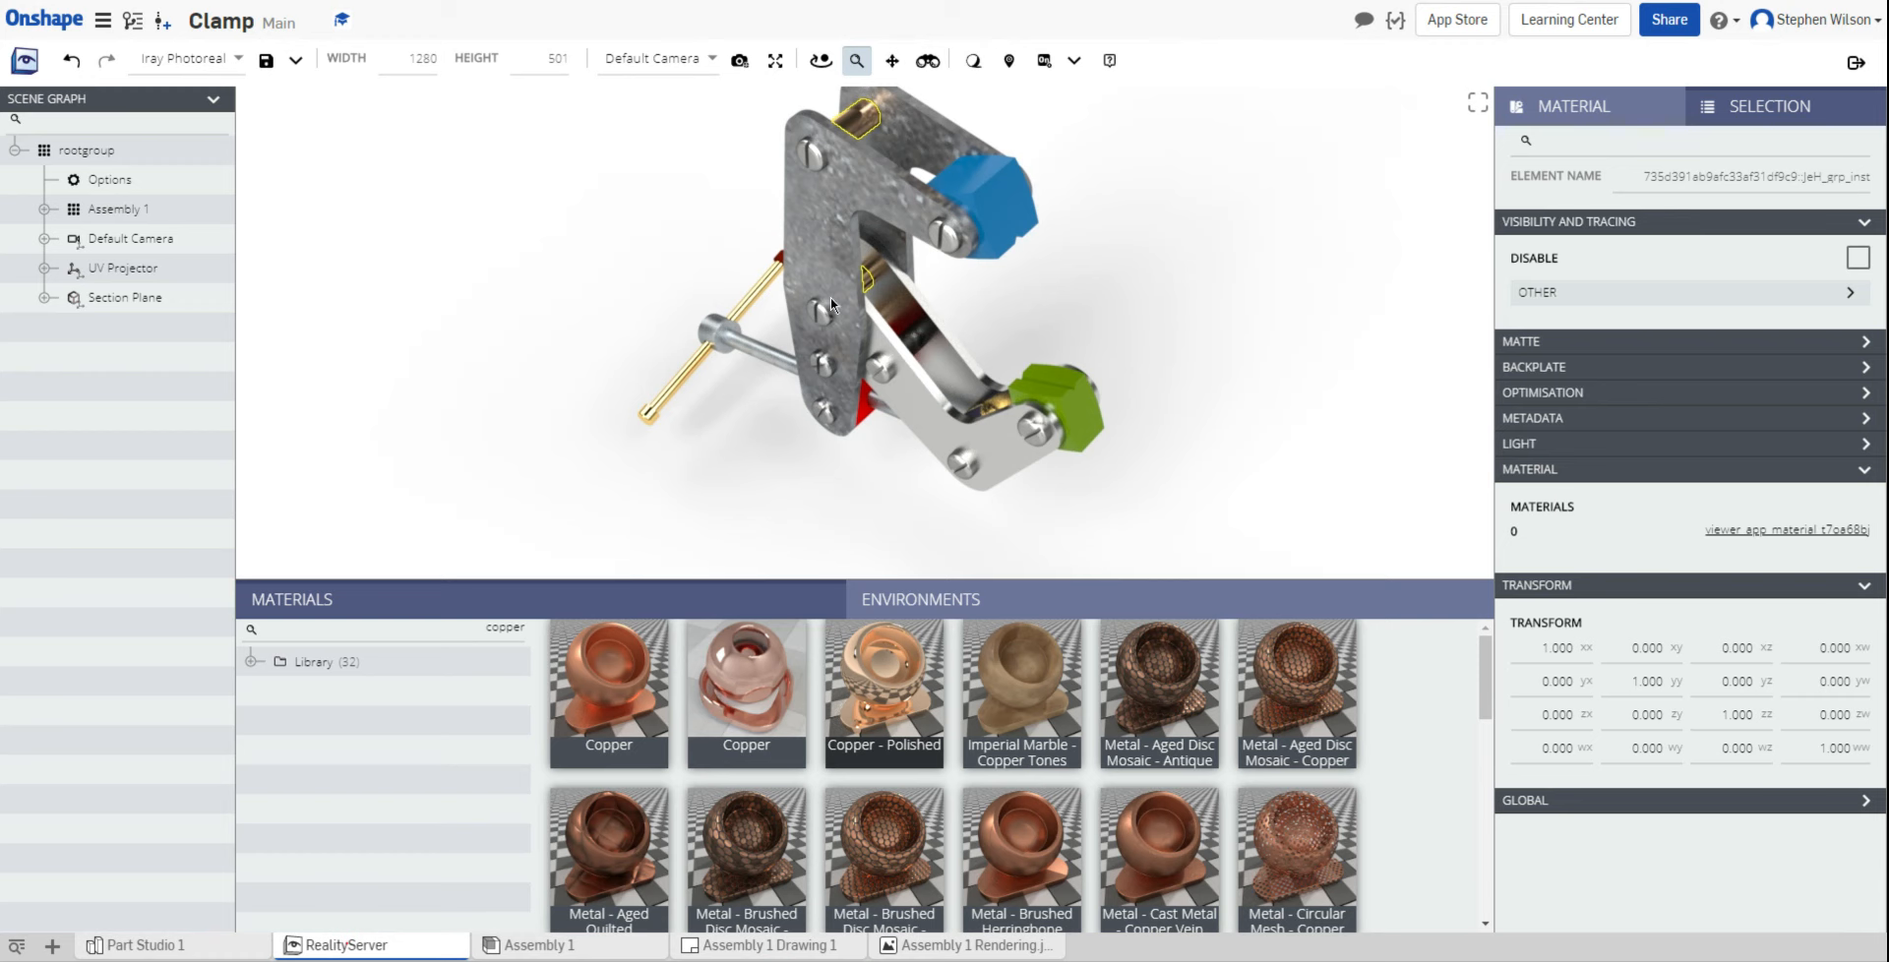
Step: Pan the clamp slightly in the render view, then view the Assembly 1 Rendering tab
left_click(891, 61)
left_click_drag(1053, 194, 1052, 239)
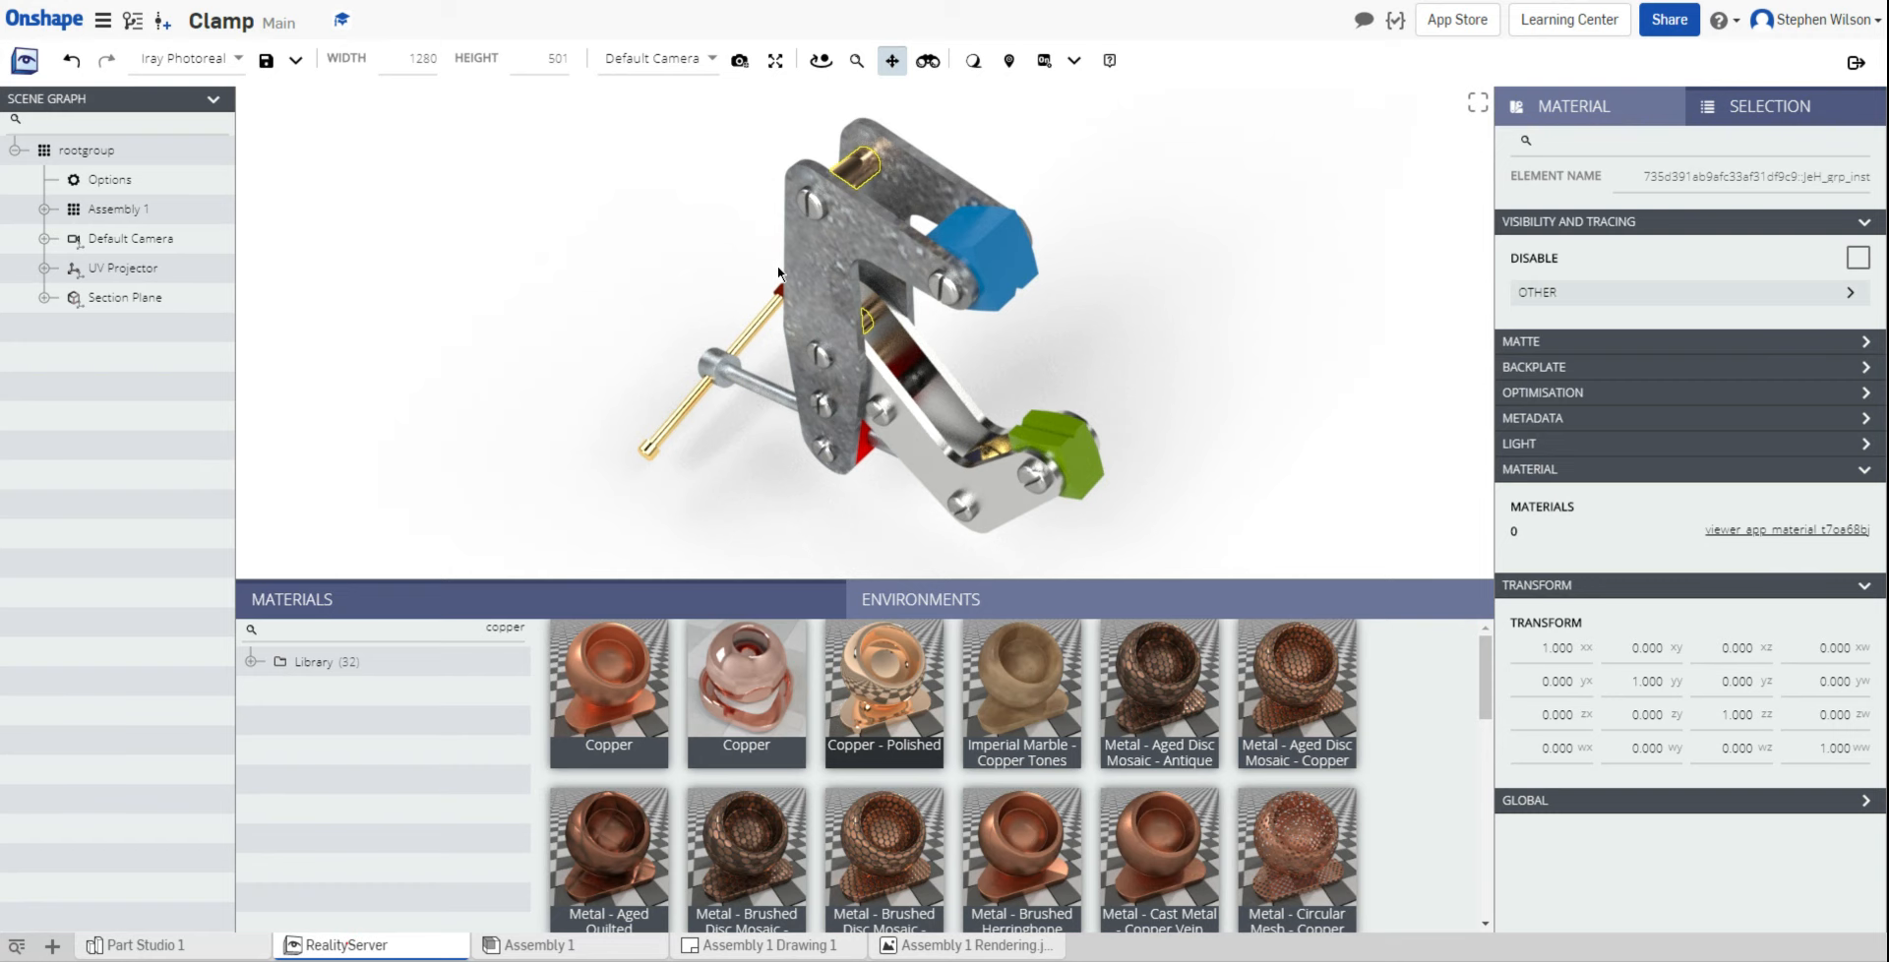
left_click(927, 947)
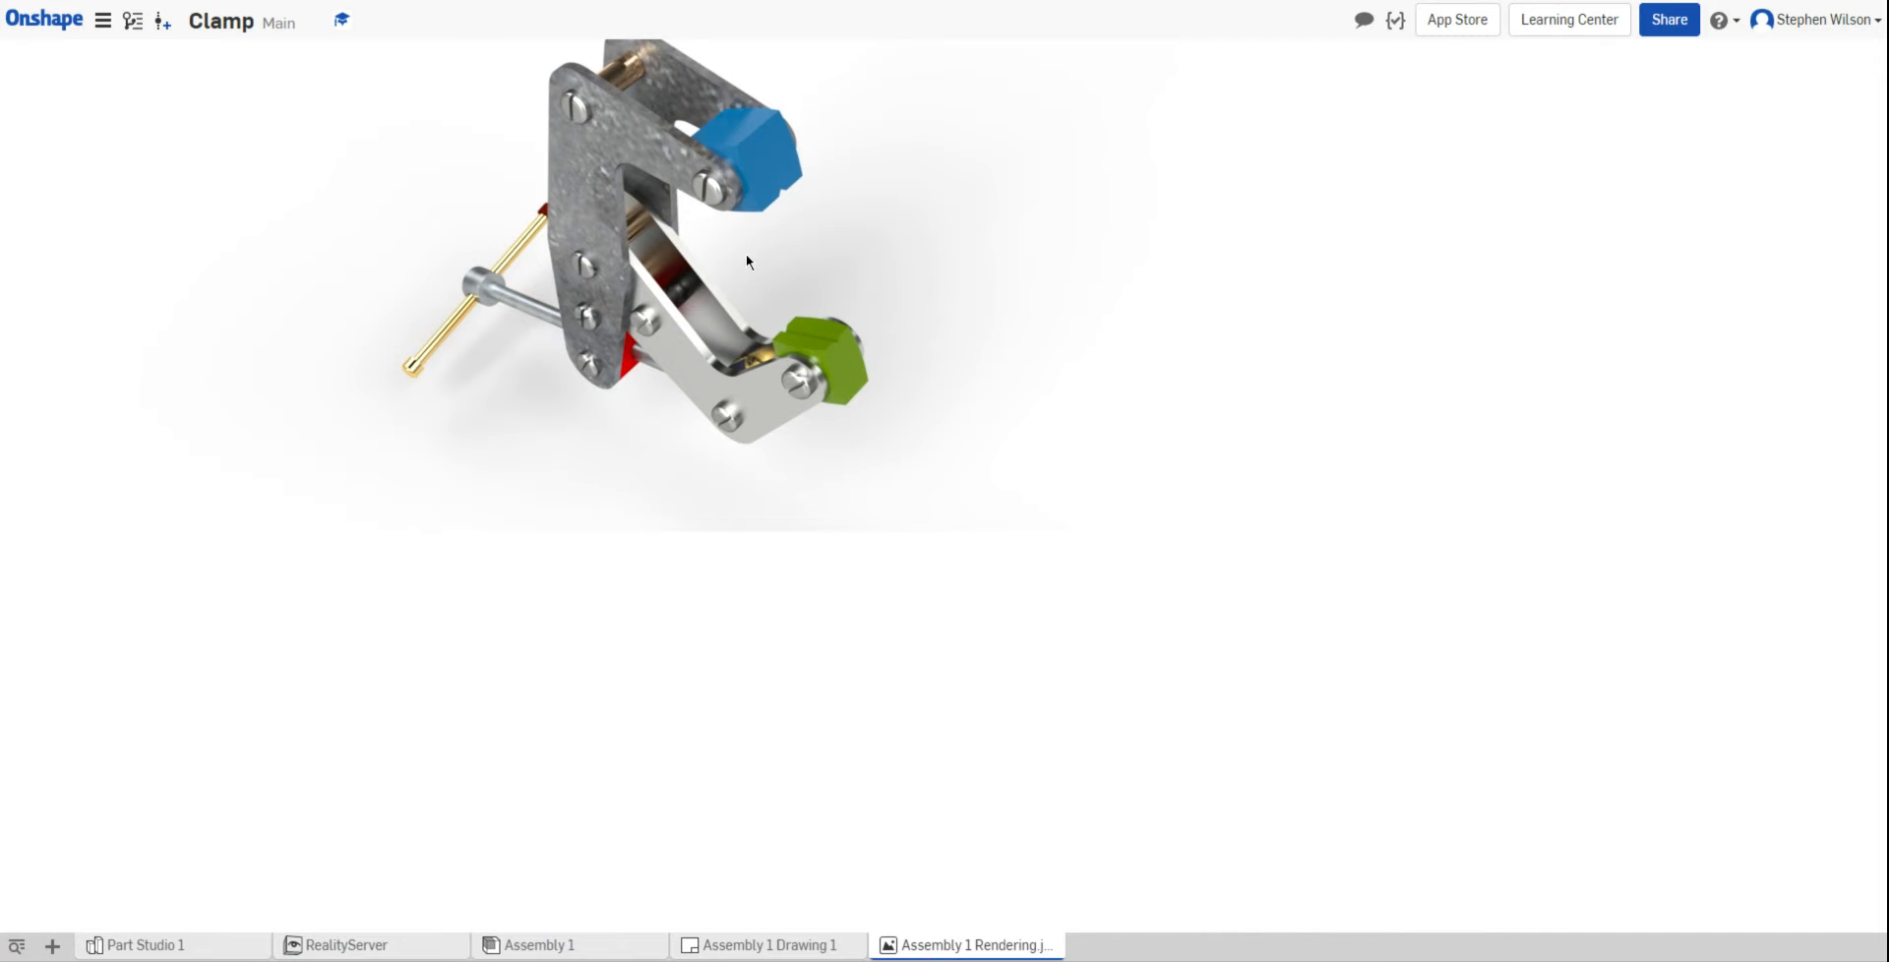
left_click(1670, 19)
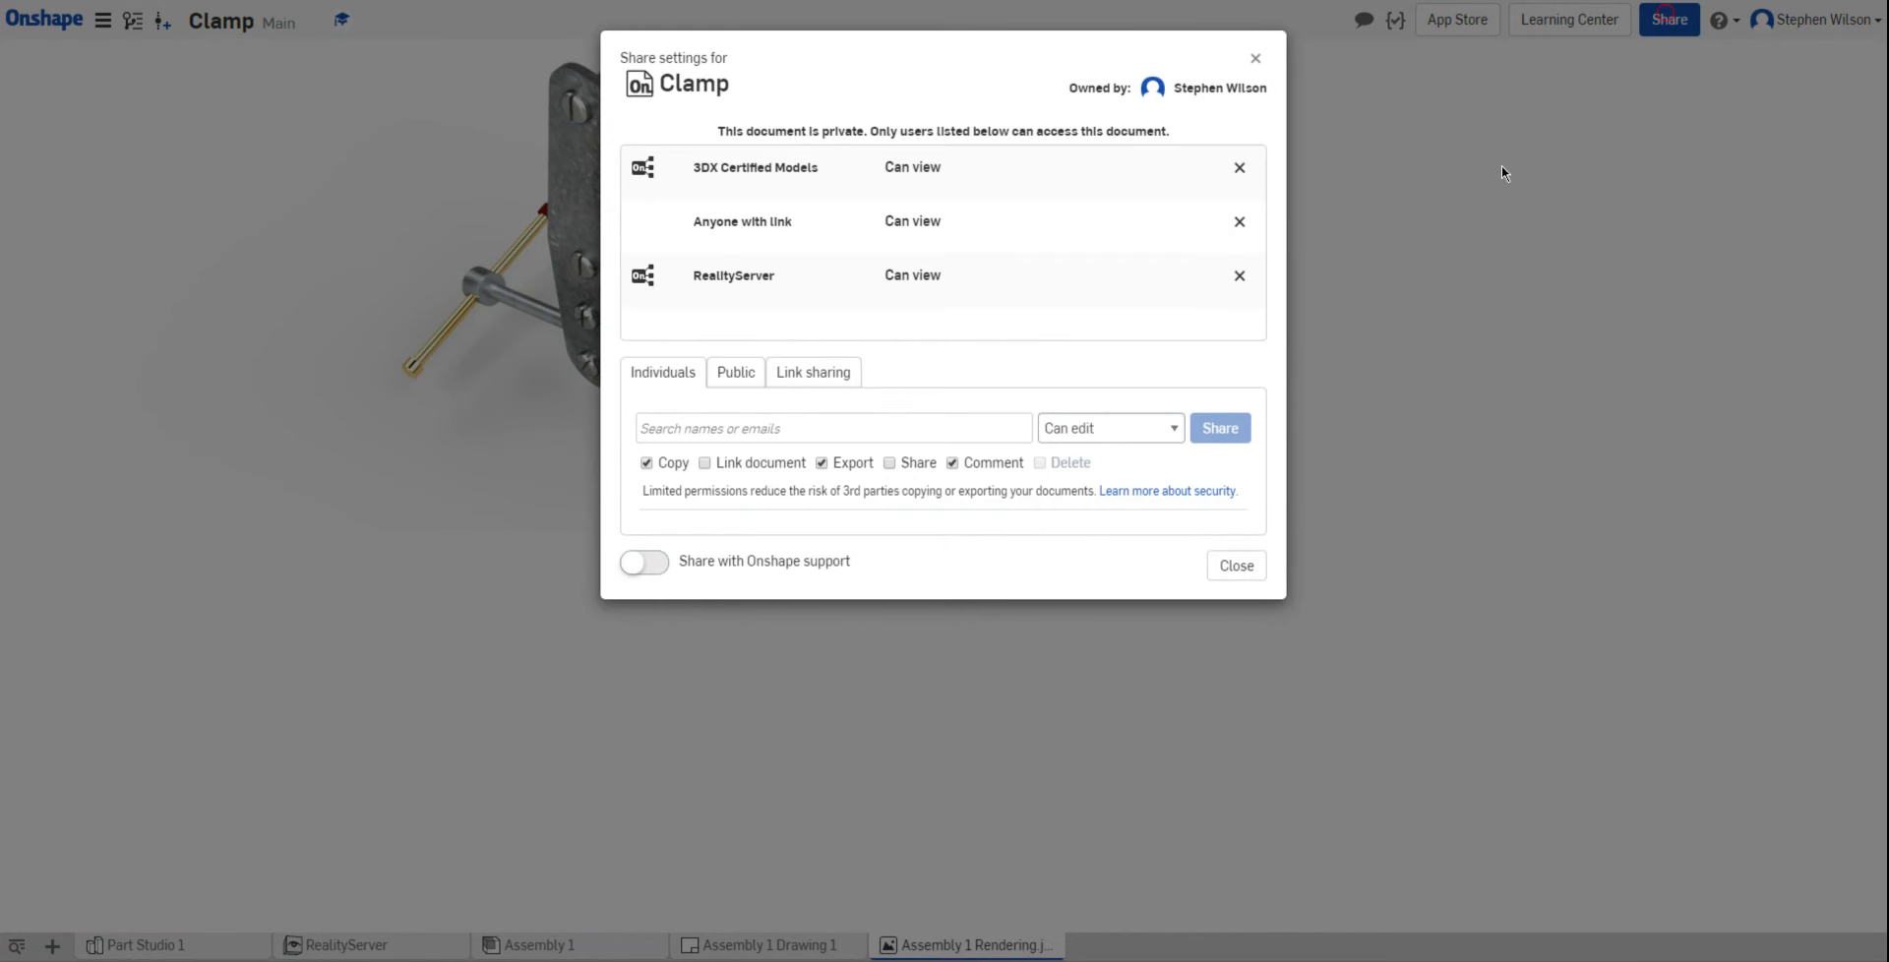
left_click(923, 428)
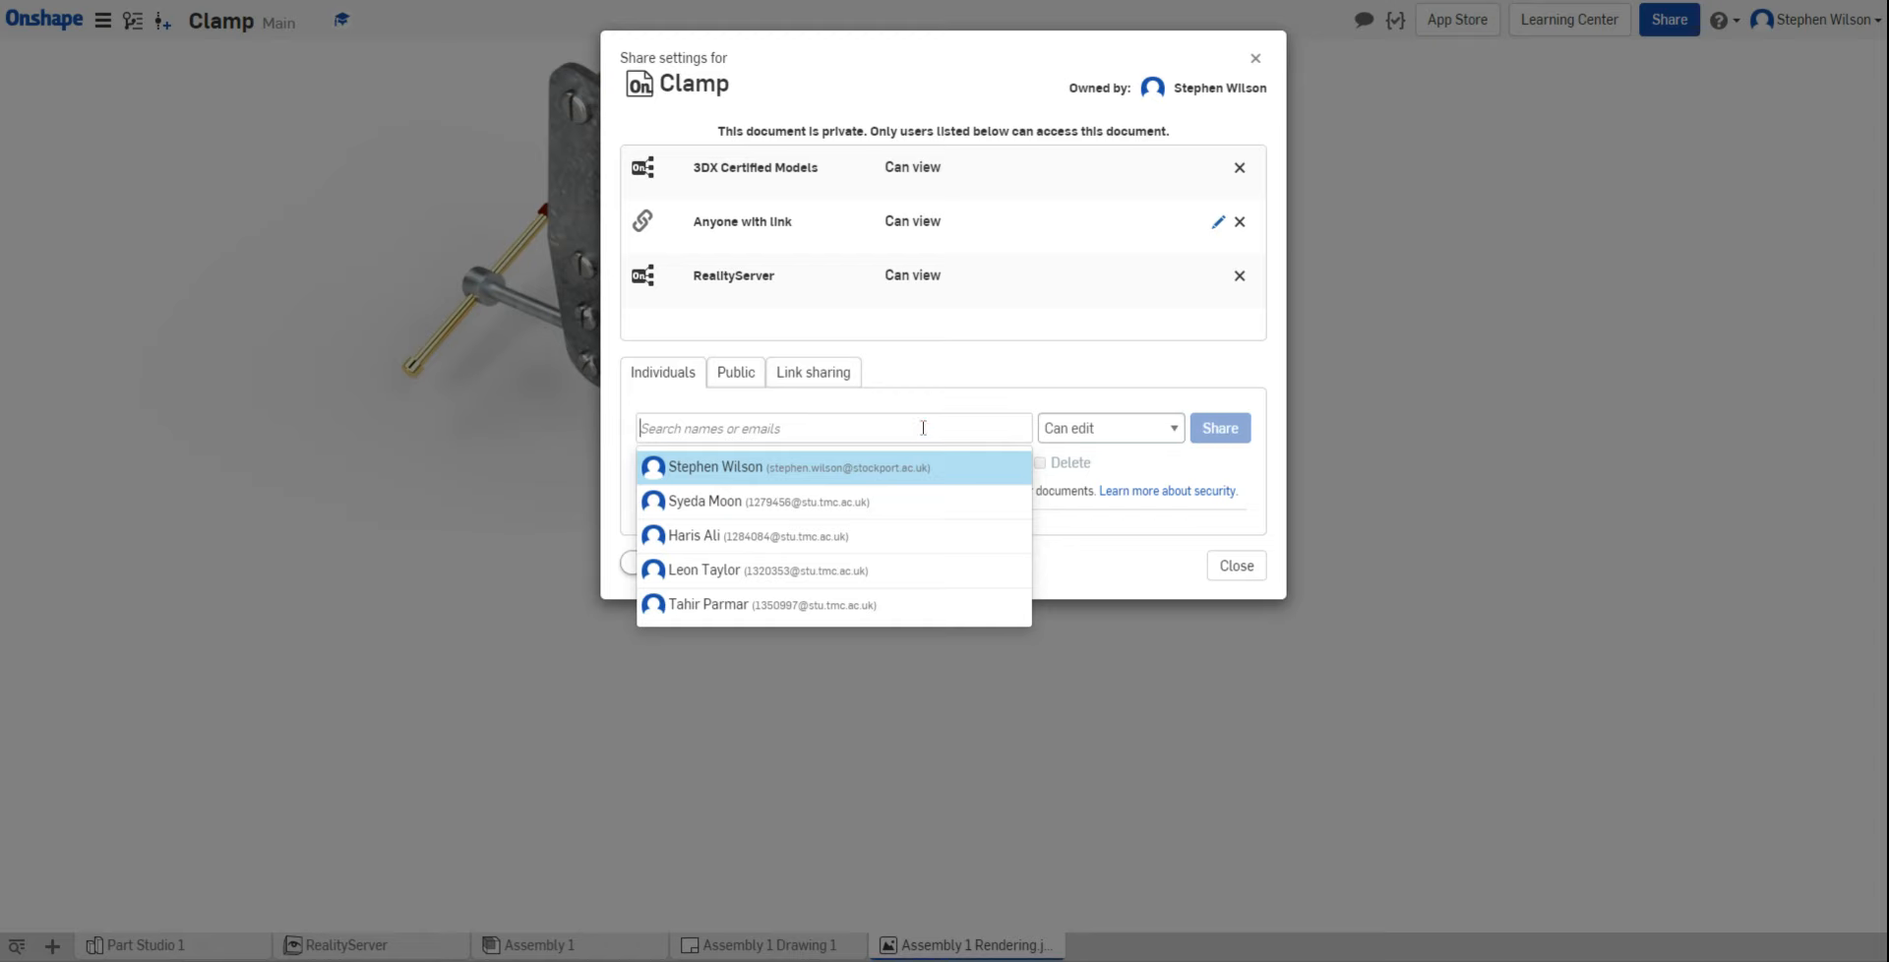
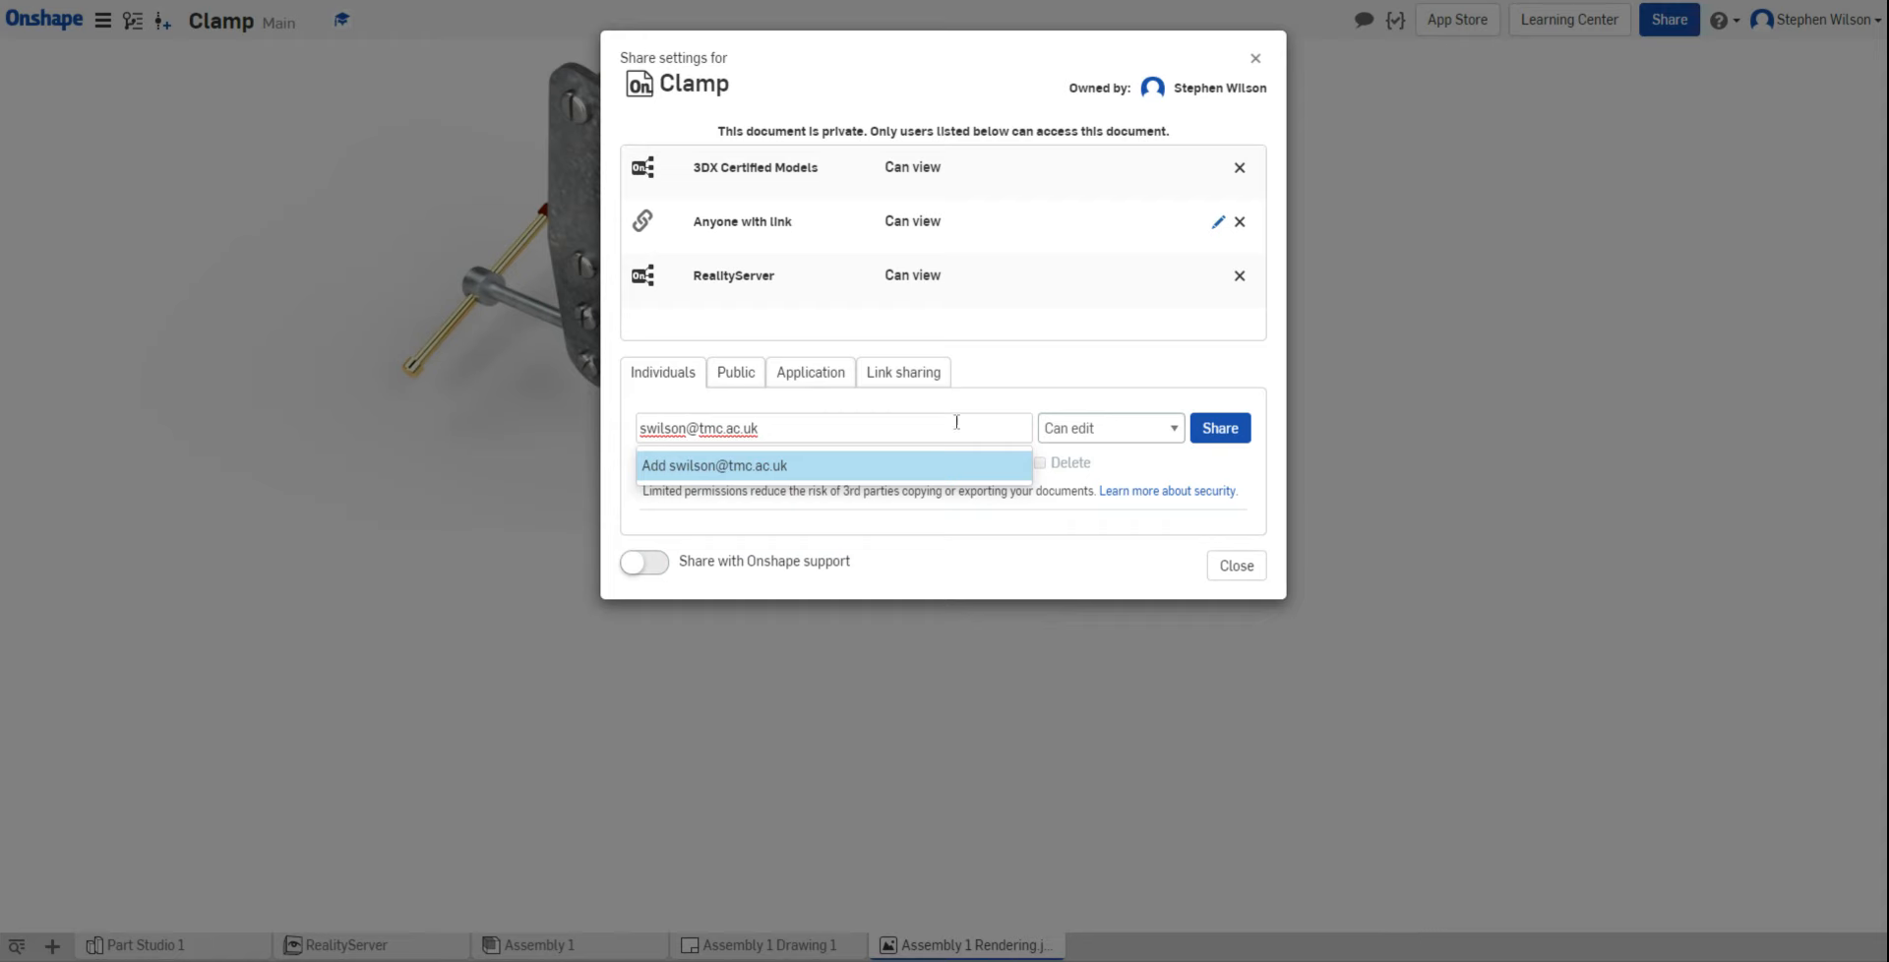
left_click(1254, 57)
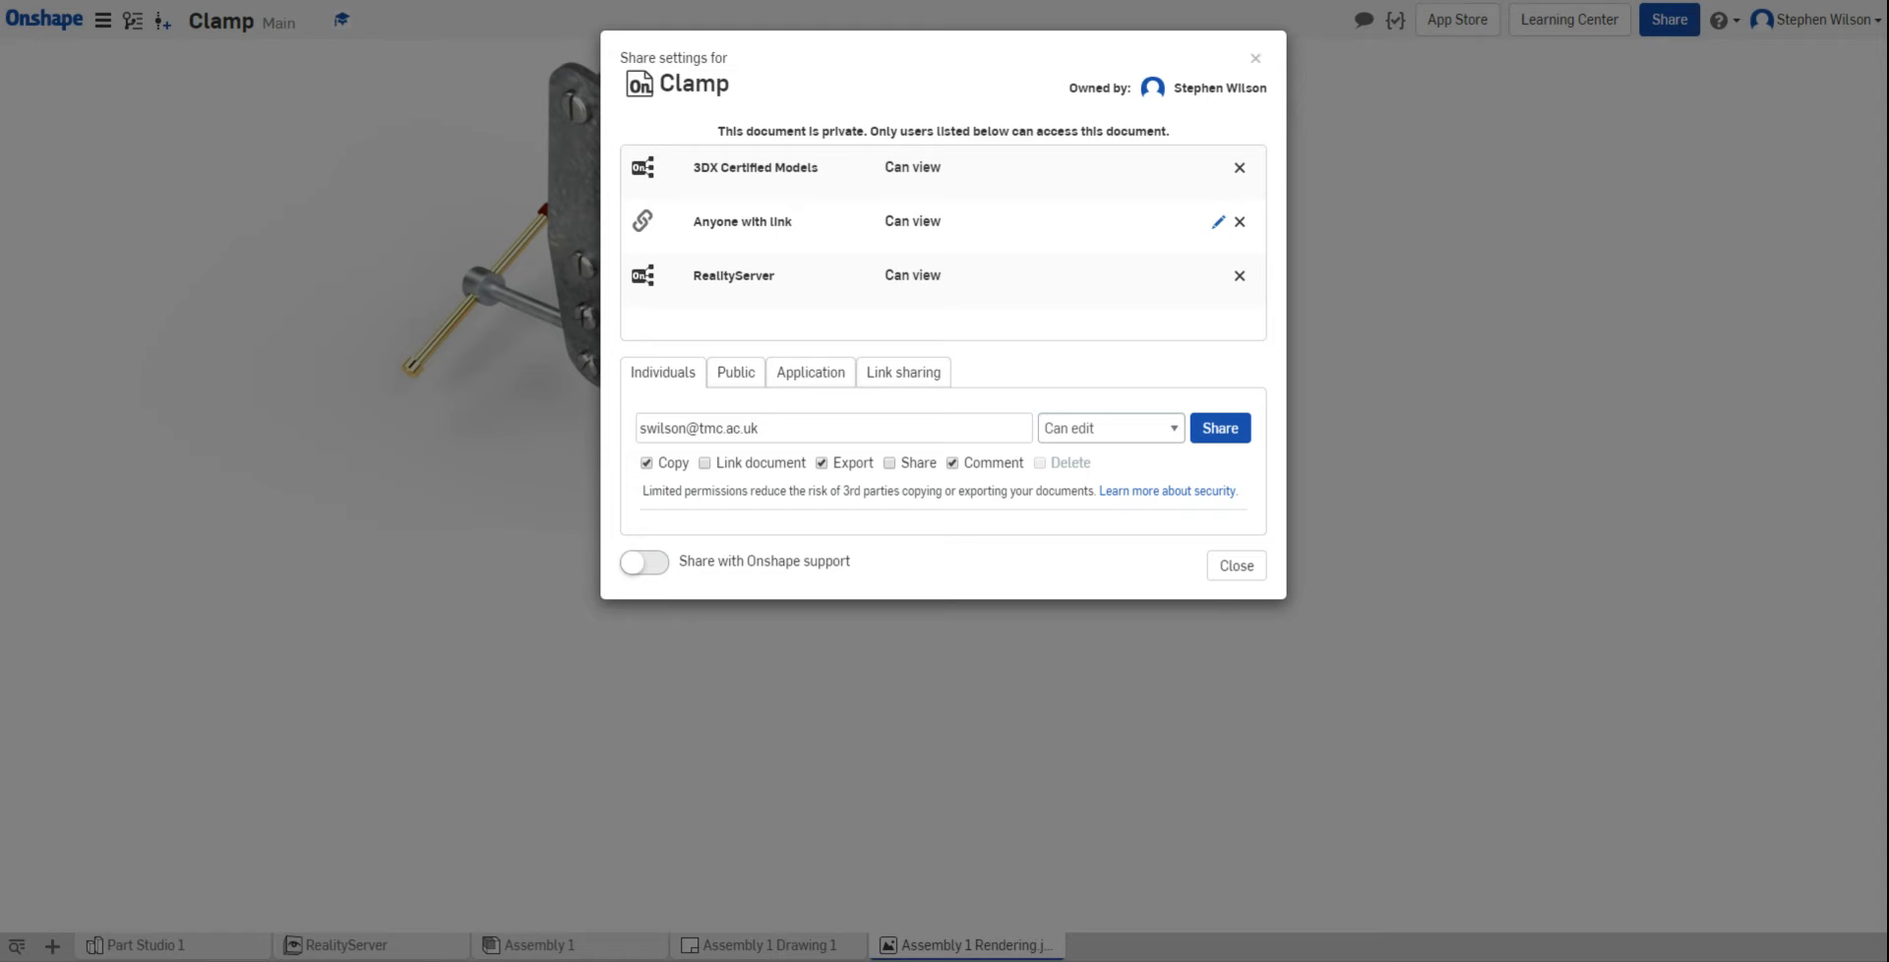
left_click(1256, 58)
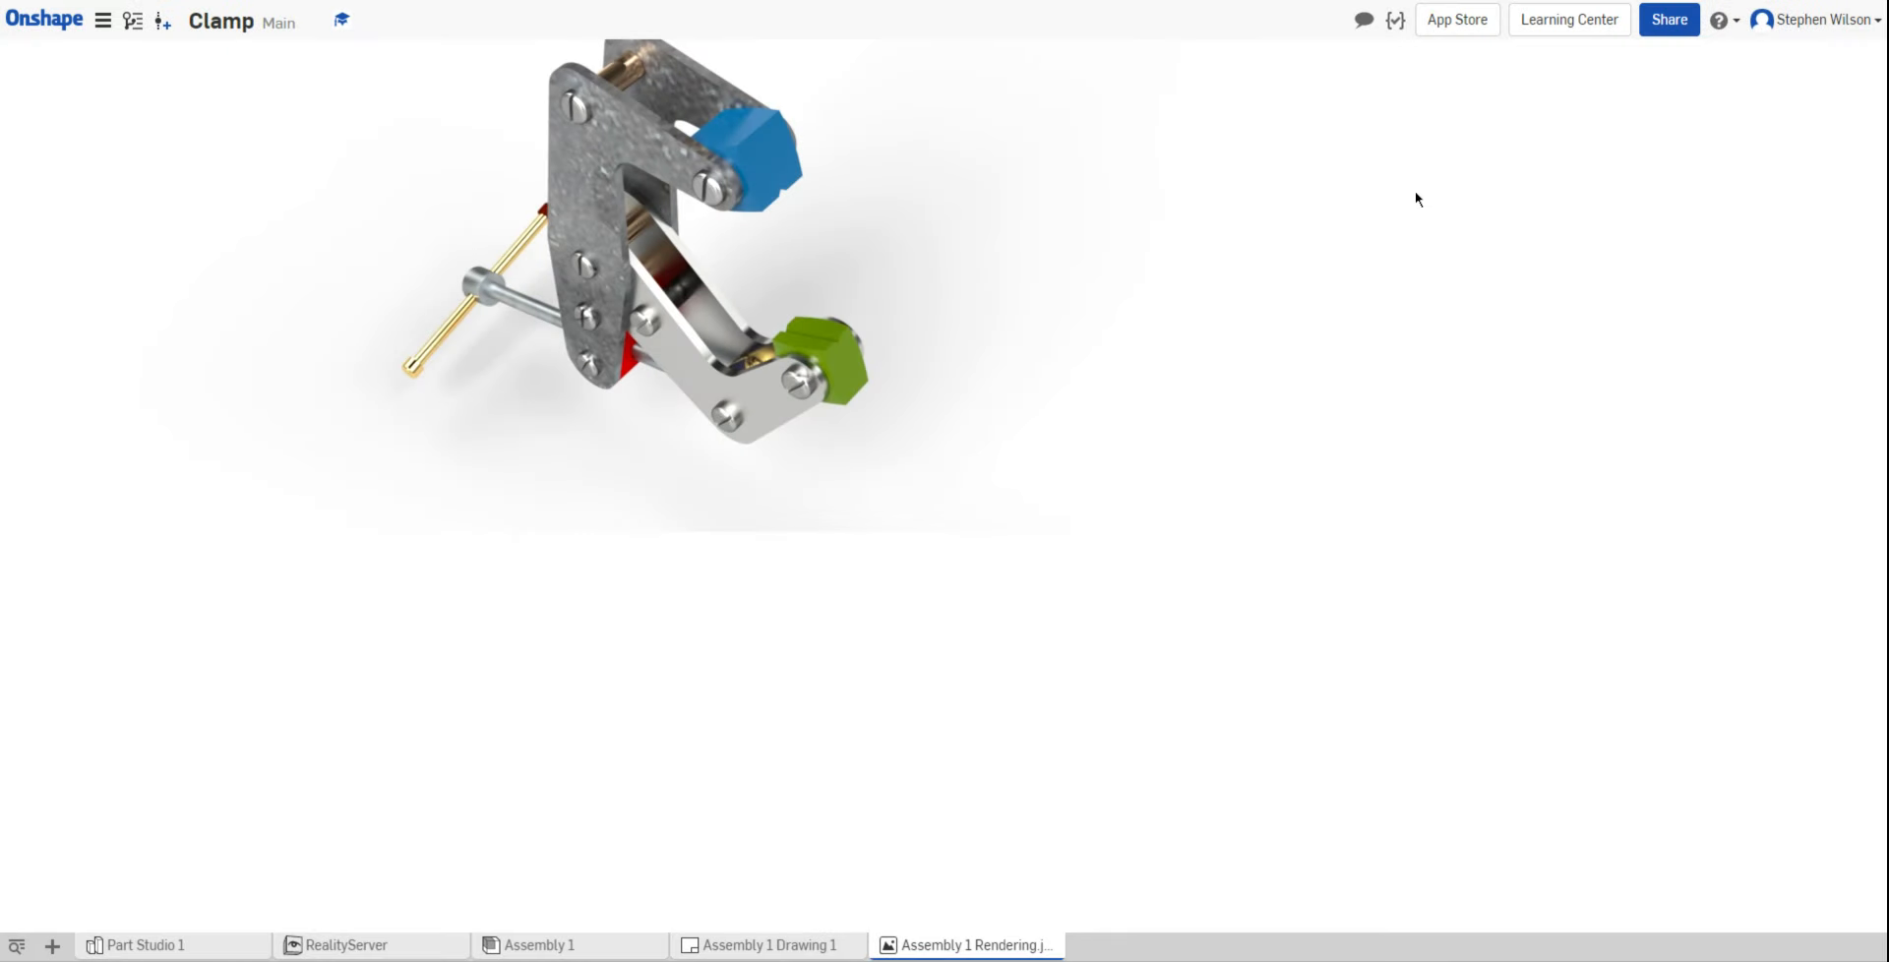